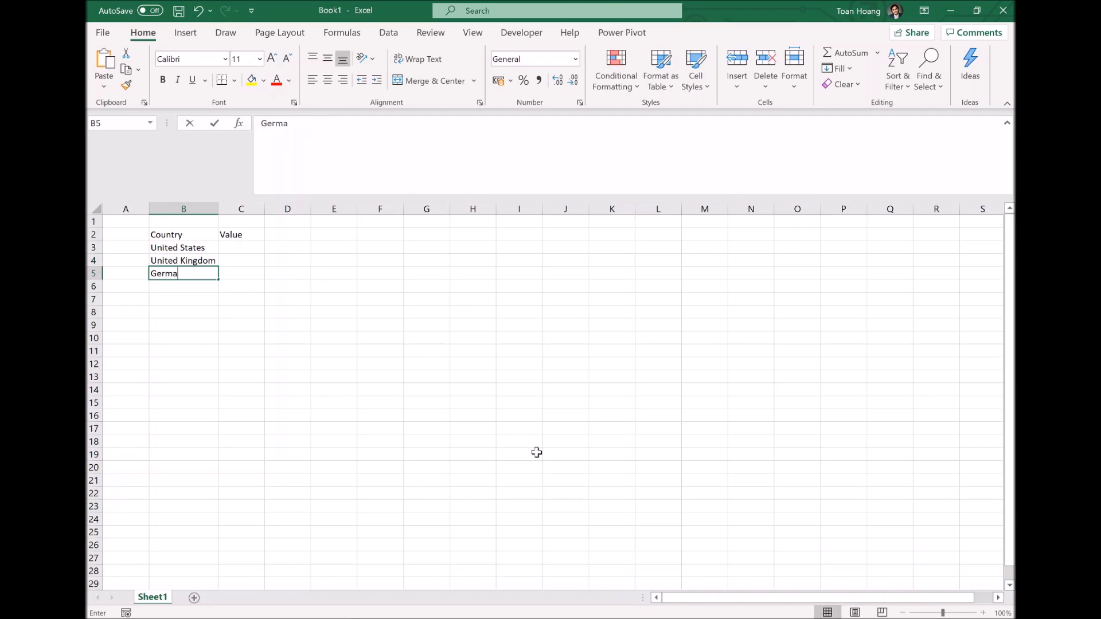
# Finish the Country list in column B with Germany, France, Cananda and India in rows 5 to 8
pyautogui.press('Return')
pyautogui.write('France')
pyautogui.press('Return')
pyautogui.write('Cananda')
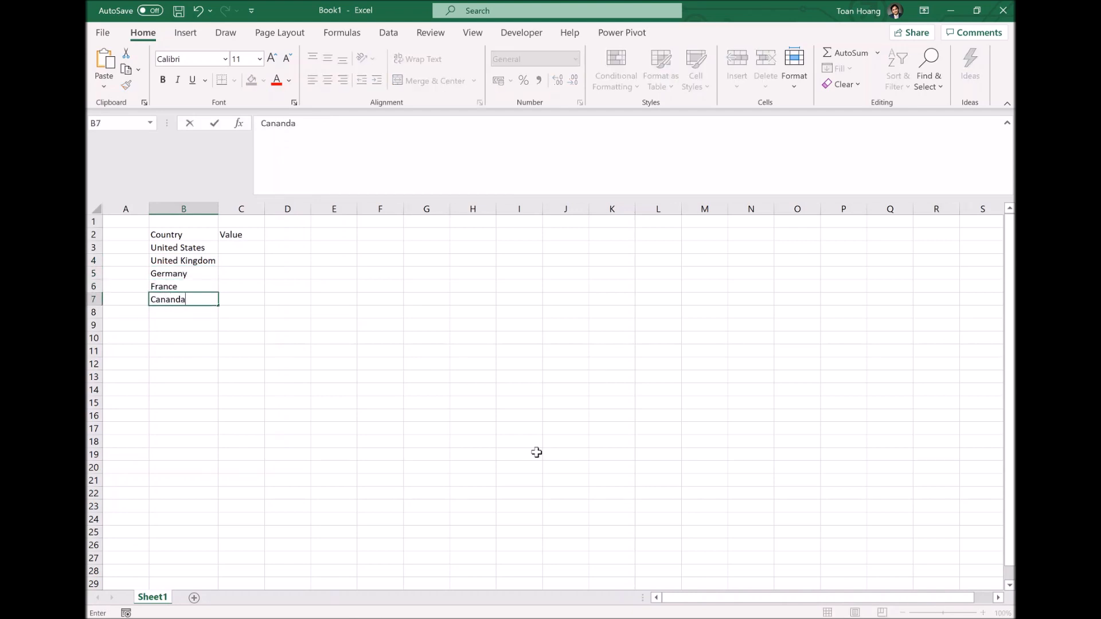
pyautogui.press('Return')
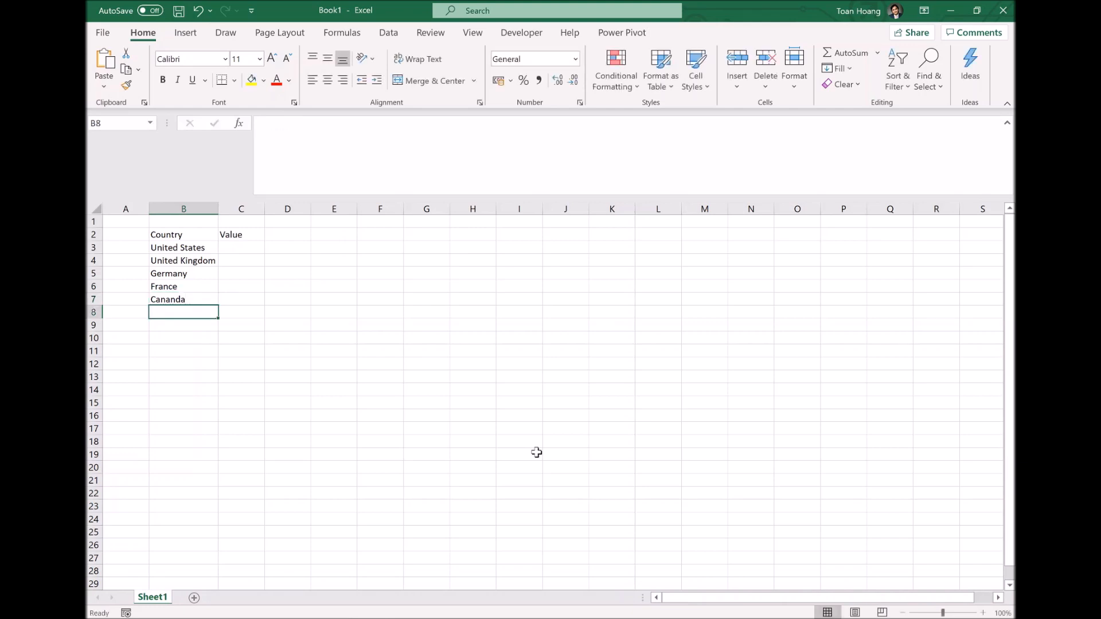
pyautogui.write('India')
pyautogui.press('Return')
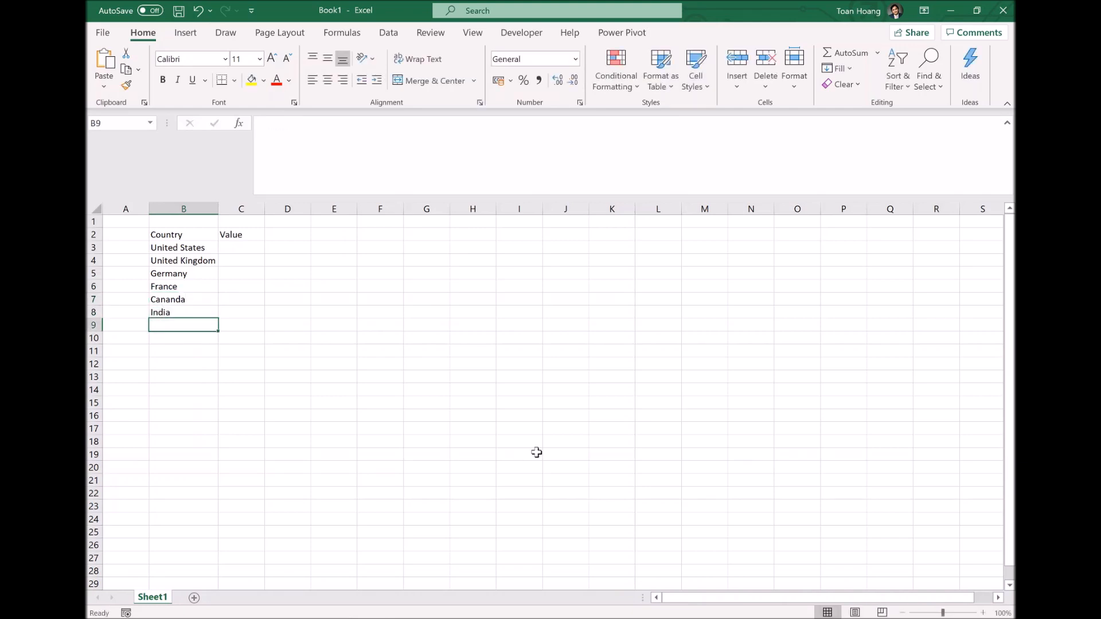
# Fill the Value column in C3:C8 with 16, 12, 8, 10, 4 and 7
pyautogui.press('Up')
pyautogui.press('Right')
pyautogui.press('Up')
pyautogui.press('Up')
pyautogui.press('Up')
pyautogui.press('Up')
pyautogui.press('Up')
pyautogui.write('16')
pyautogui.press('Return')
pyautogui.write('12')
pyautogui.press('Return')
pyautogui.write('0')
pyautogui.press('Return')
pyautogui.press('Up')
pyautogui.write('8')
pyautogui.press('Return')
pyautogui.write('10')
pyautogui.press('Return')
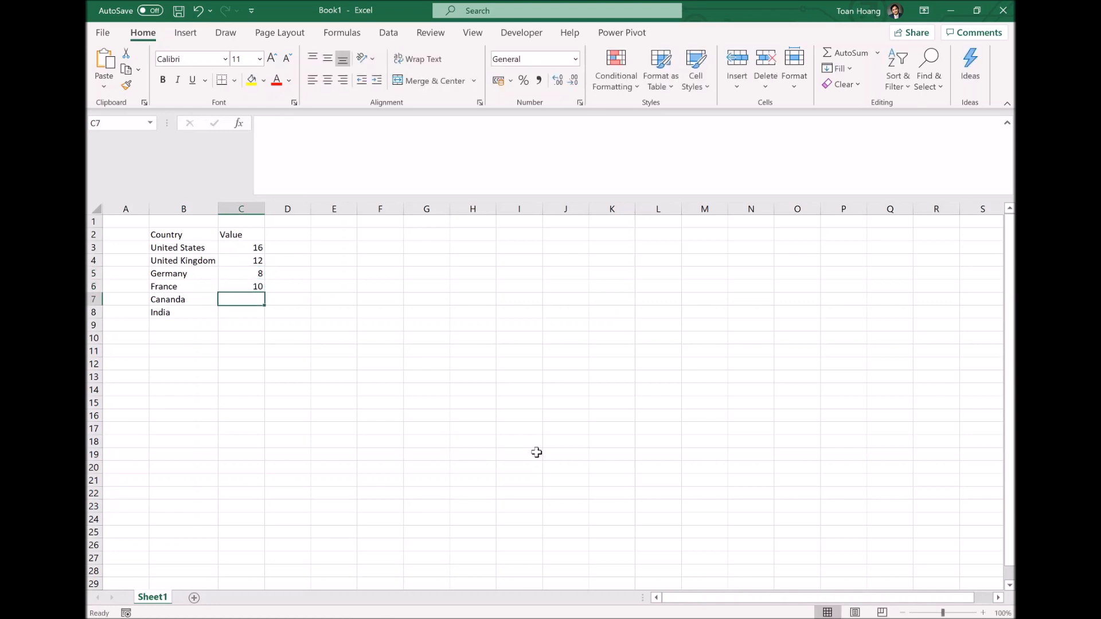
pyautogui.write('4')
pyautogui.press('Return')
pyautogui.write('7')
pyautogui.press('Return')
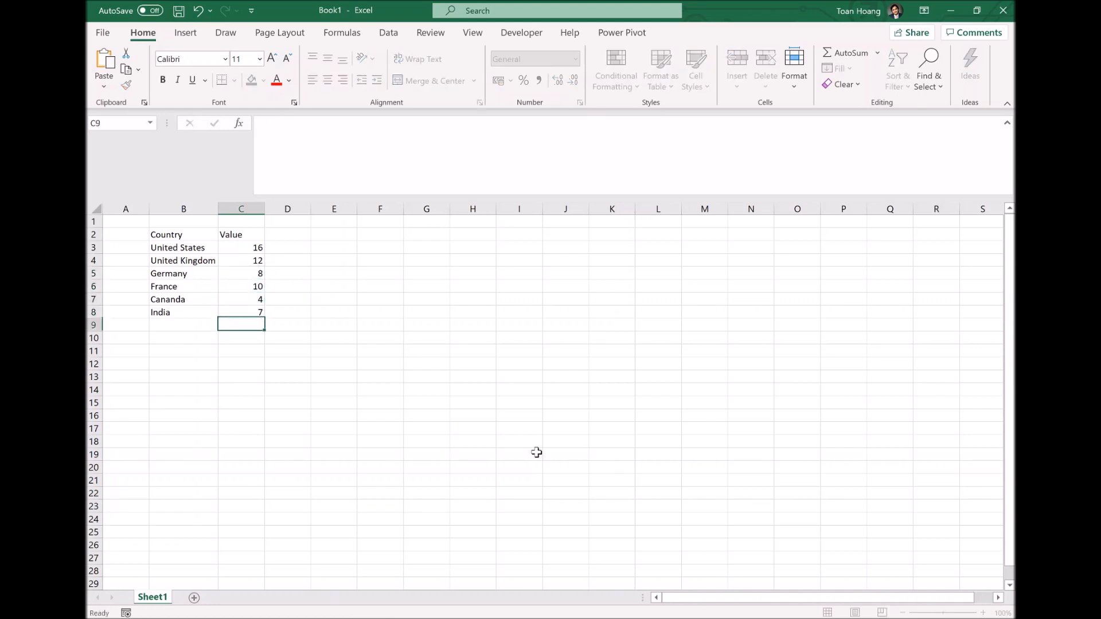
# Start a second table by entering the headers Path in F2 and Position in G2
pyautogui.press('Up')
pyautogui.press('Up')
pyautogui.press('Up')
pyautogui.press('Up')
pyautogui.press('Up')
pyautogui.press('Up')
pyautogui.press('Up')
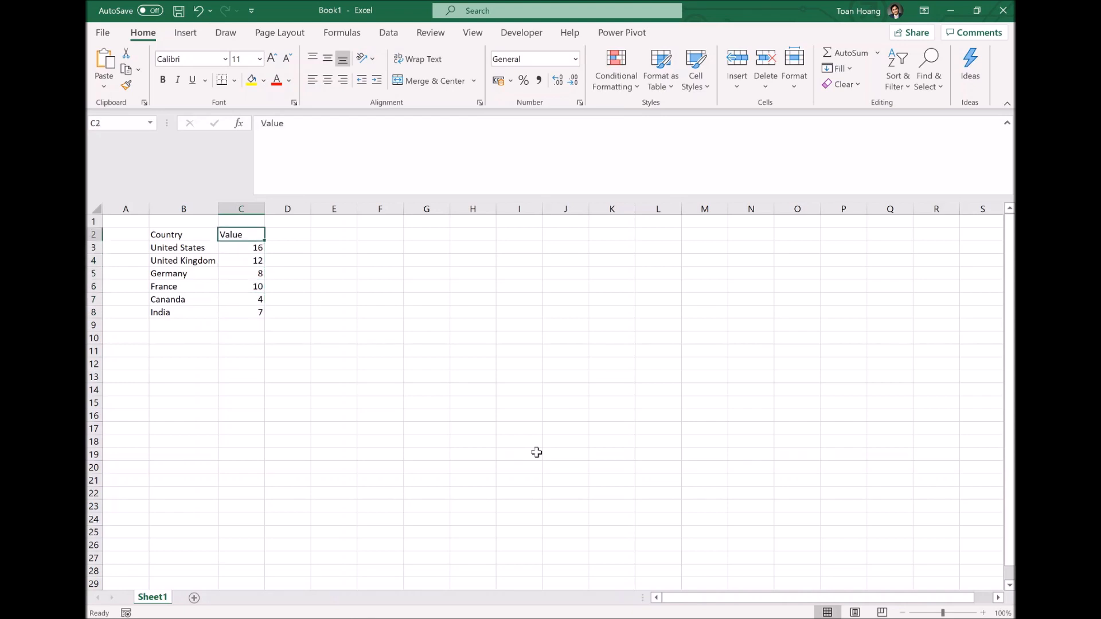
pyautogui.press('Left')
pyautogui.press('Right')
pyautogui.press('Right')
pyautogui.press('Right')
pyautogui.press('Right')
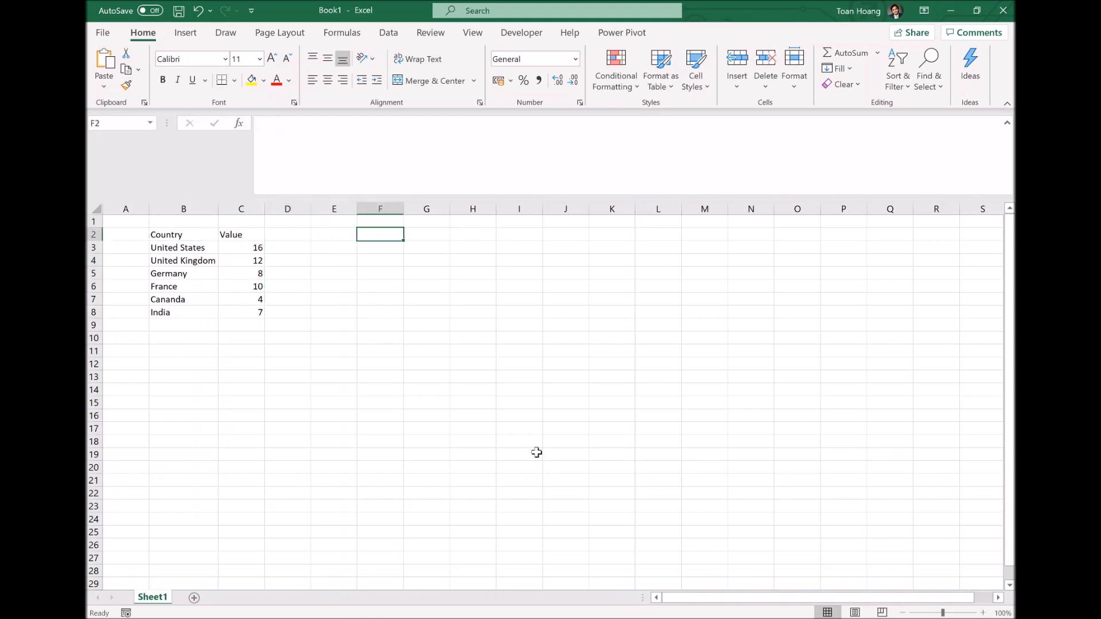
pyautogui.write('Path')
pyautogui.press('Return')
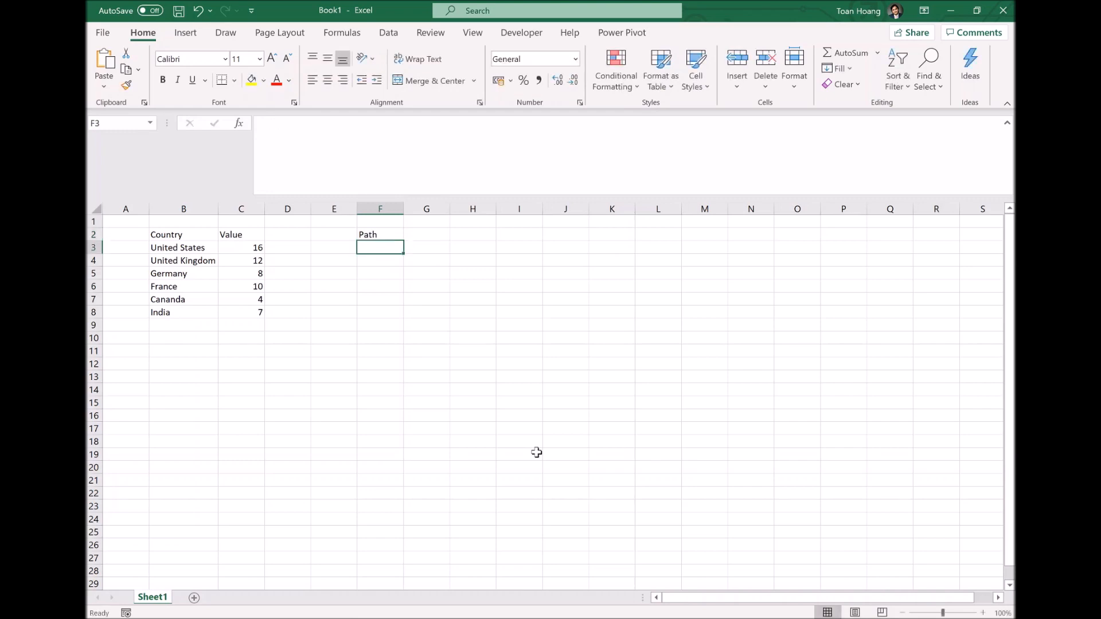
pyautogui.press('Up')
pyautogui.press('Right')
pyautogui.write('Position')
pyautogui.press('Return')
# Enter 0, 100, 0 and 100 under the Path header in F3:F6
pyautogui.press('Left')
pyautogui.write('1')
pyautogui.press('BackSpace')
pyautogui.write('0')
pyautogui.press('Return')
pyautogui.write('100')
pyautogui.press('Return')
pyautogui.write('0')
pyautogui.press('Return')
pyautogui.write('100')
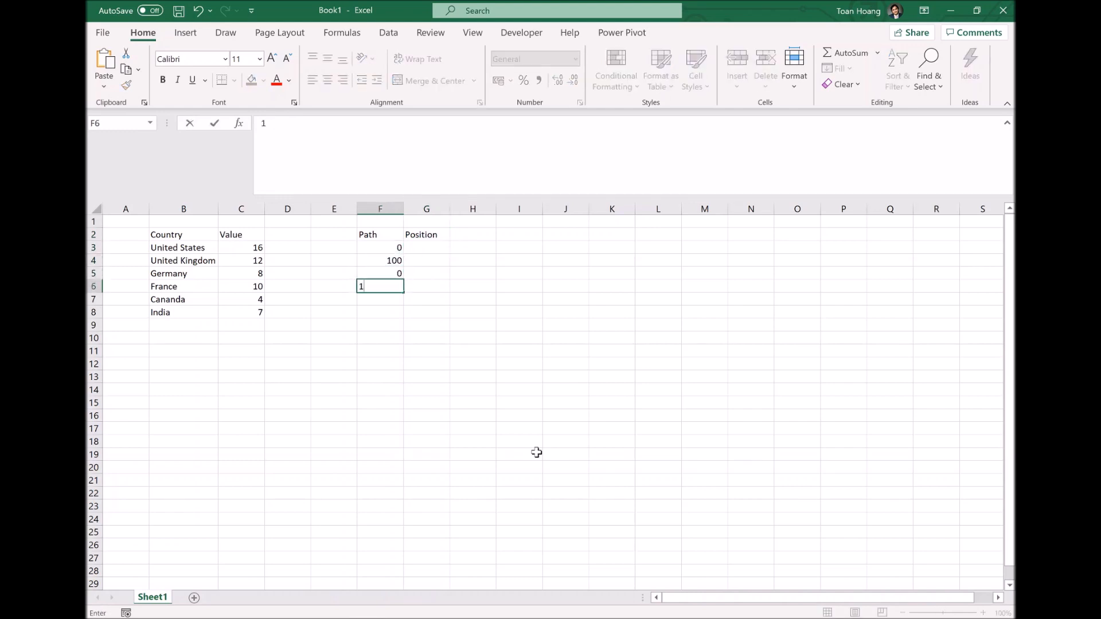
pyautogui.press('Return')
# Enter 1, 1, -1 and -1 under the Position header in G3:G6
pyautogui.press('Up')
pyautogui.press('Up')
pyautogui.press('Up')
pyautogui.press('Up')
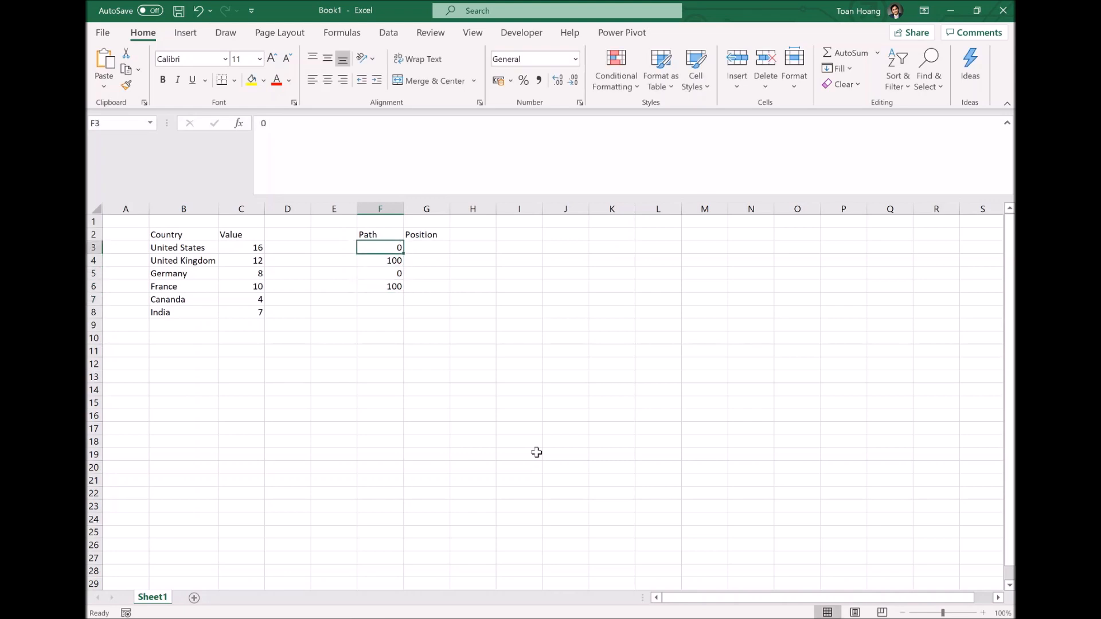
pyautogui.press('Right')
pyautogui.write('1')
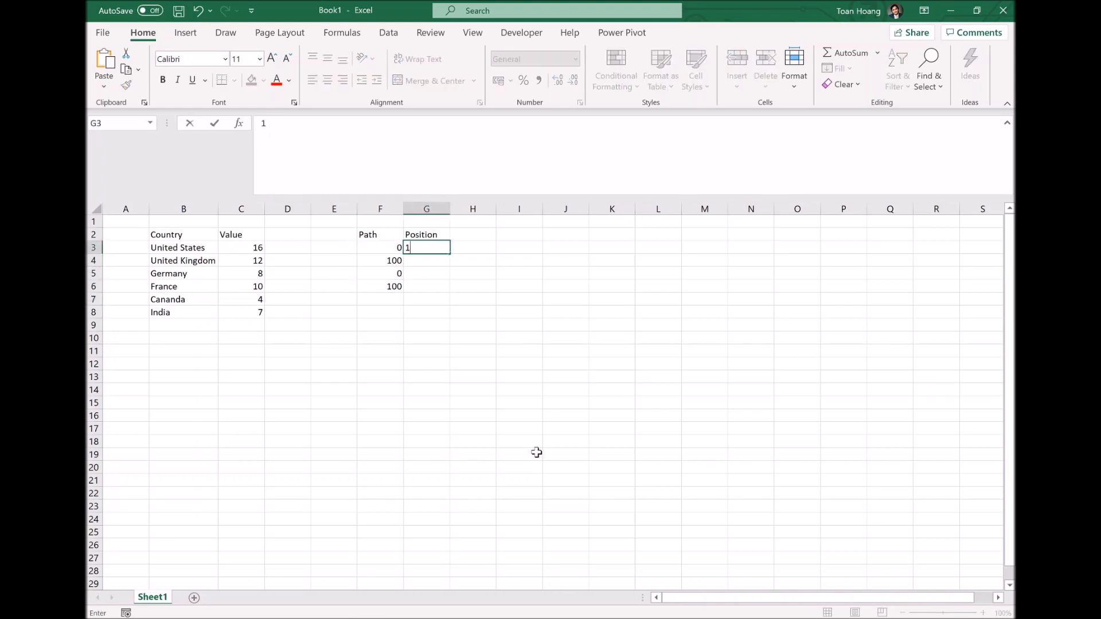
pyautogui.press('Return')
pyautogui.write('1')
pyautogui.press('Return')
pyautogui.write('-1')
pyautogui.press('Return')
pyautogui.write('-1')
pyautogui.press('Return')
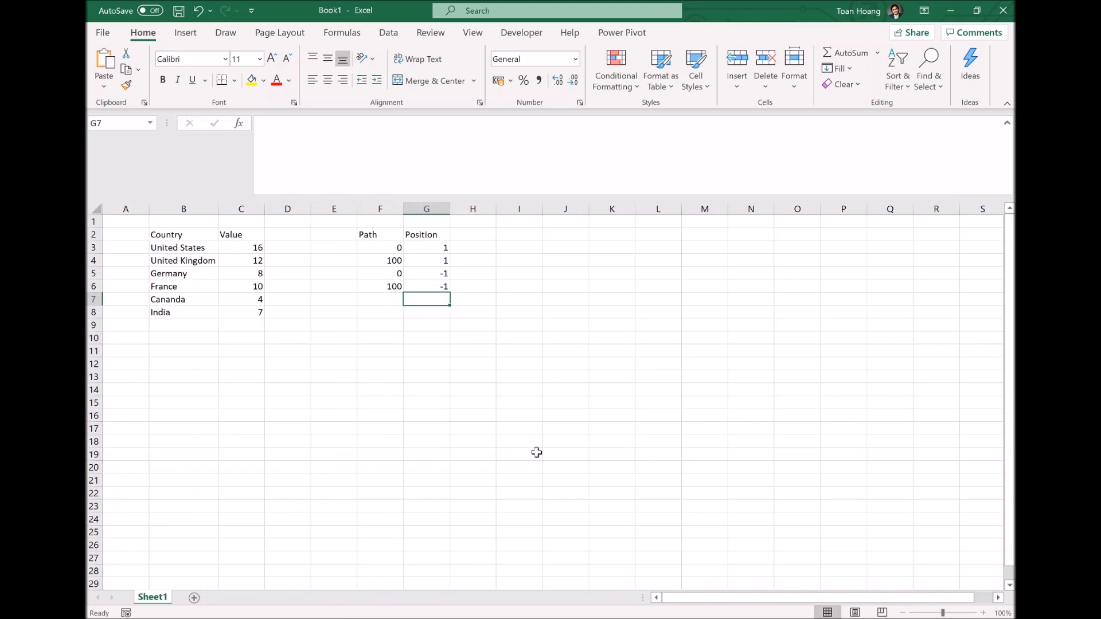
# Copy the Country and Value table in B2:C8 and switch to Tableau to paste it as a data source
pyautogui.moveTo(176, 239); pyautogui.dragTo(241, 315)
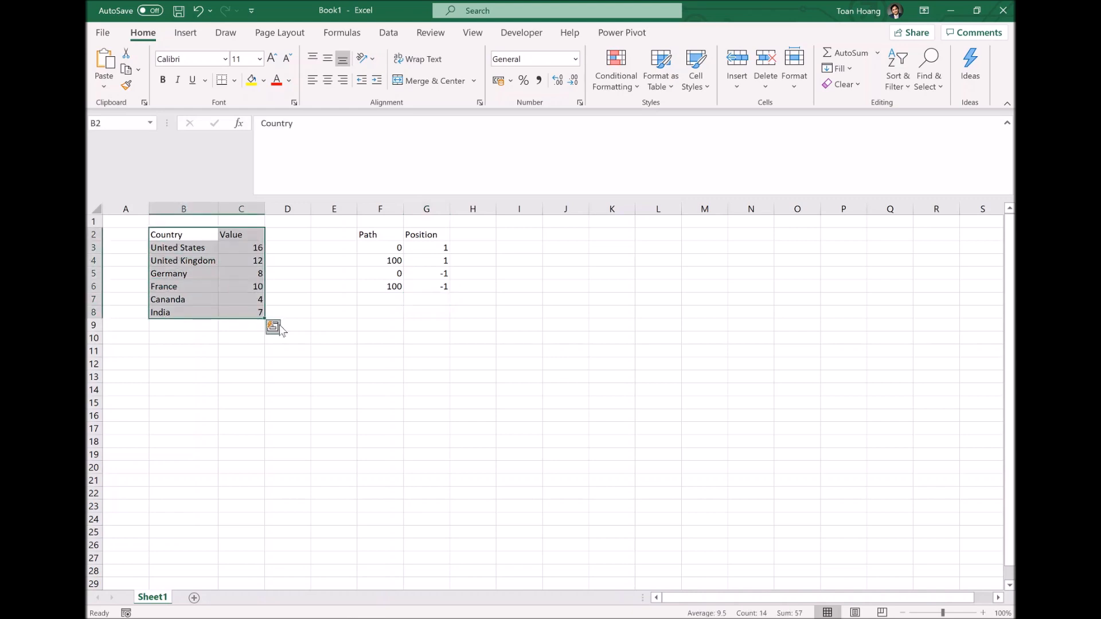
pyautogui.hotkey('ctrl', 'c')
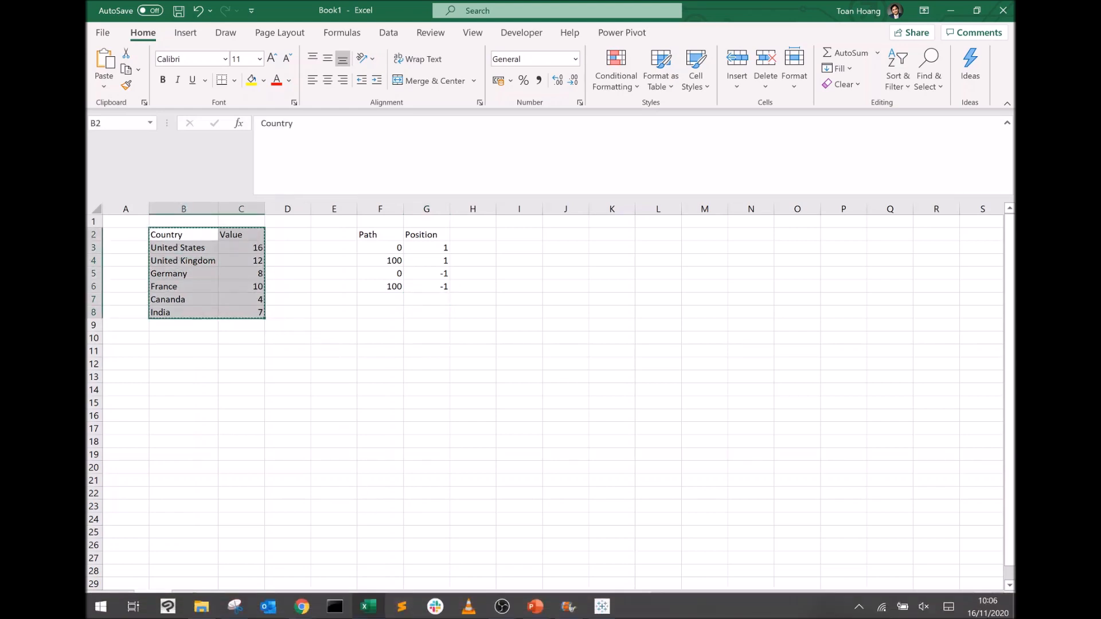
pyautogui.click(601, 606)
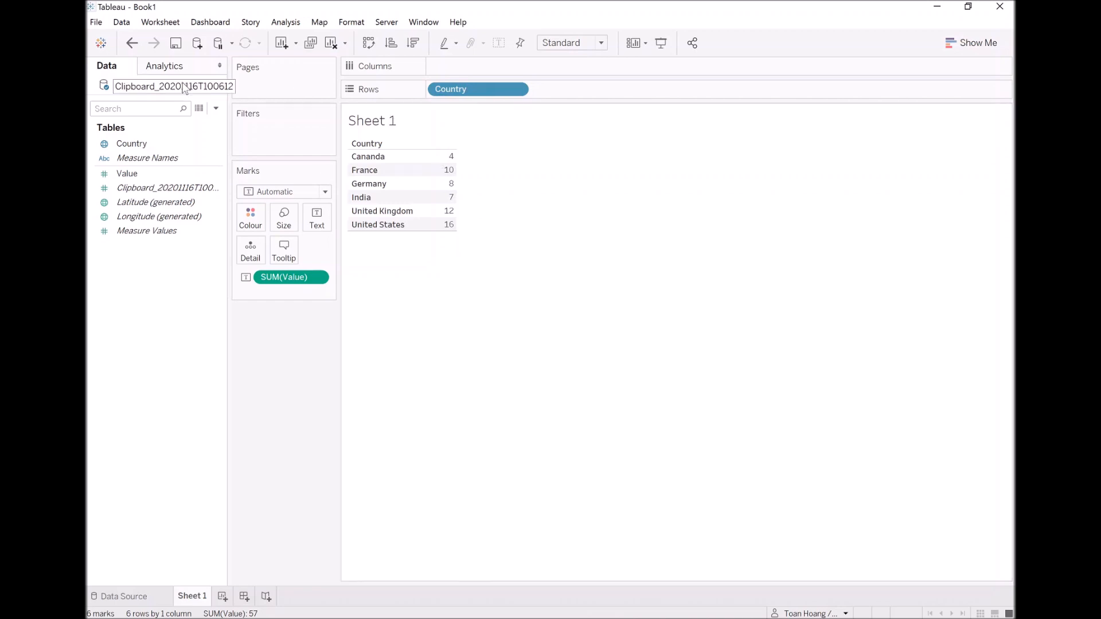
# Clear the generated worksheet view and open the pasted data source's table to its underlying join canvas
pyautogui.click(331, 43)
pyautogui.rightClick(166, 87)
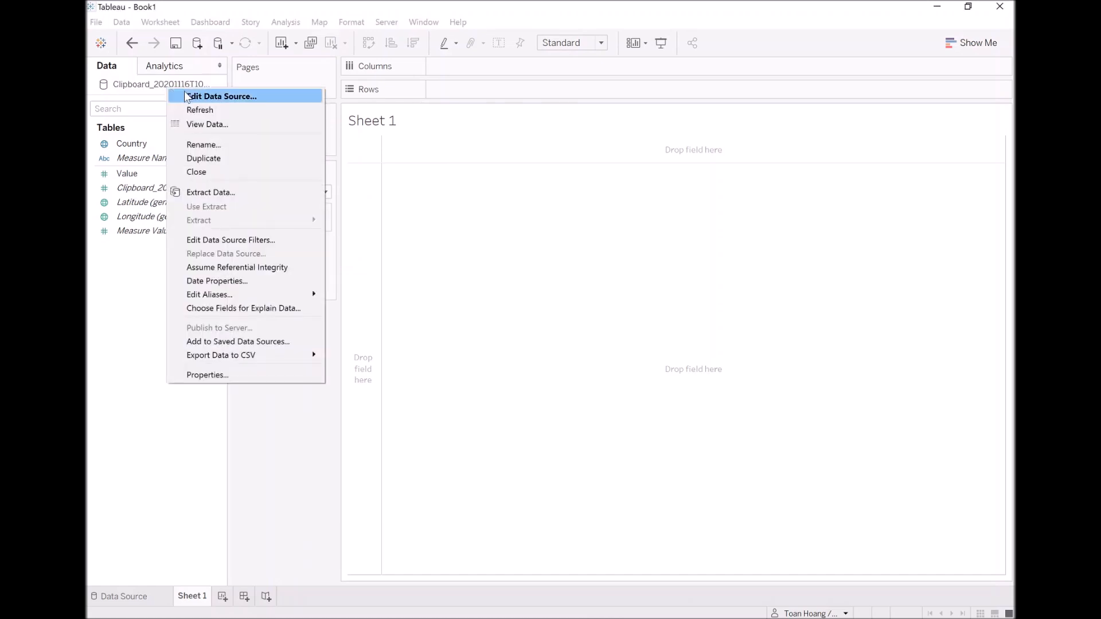
pyautogui.click(193, 97)
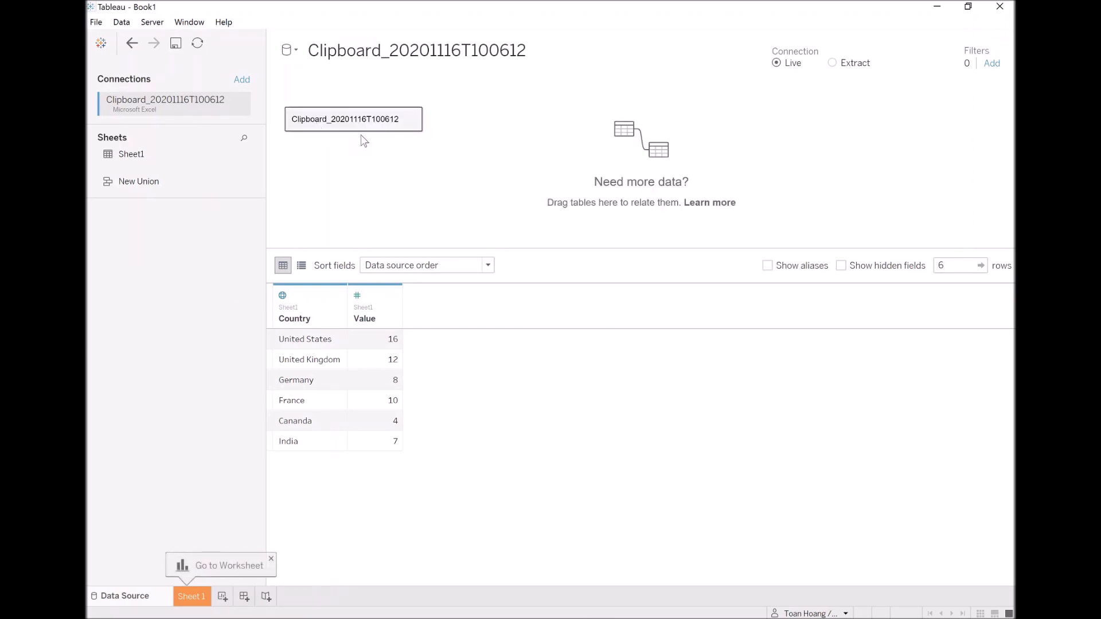
pyautogui.doubleClick(400, 125)
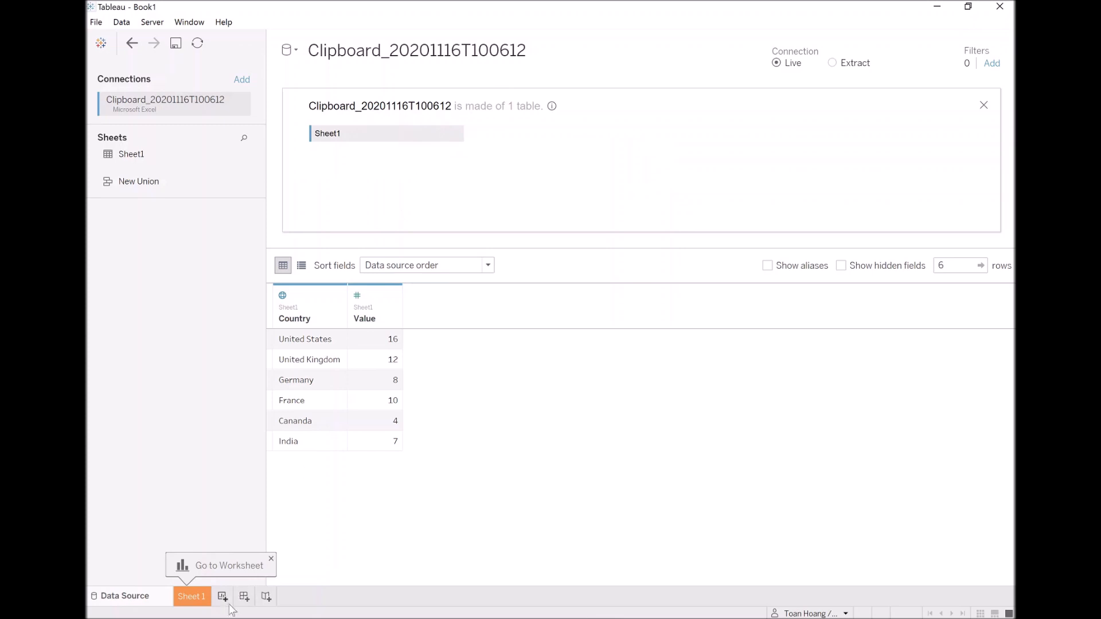
# Copy the Path and Position table F2:G6 in Excel and return to Tableau to add it beside Sheet1
pyautogui.click(369, 607)
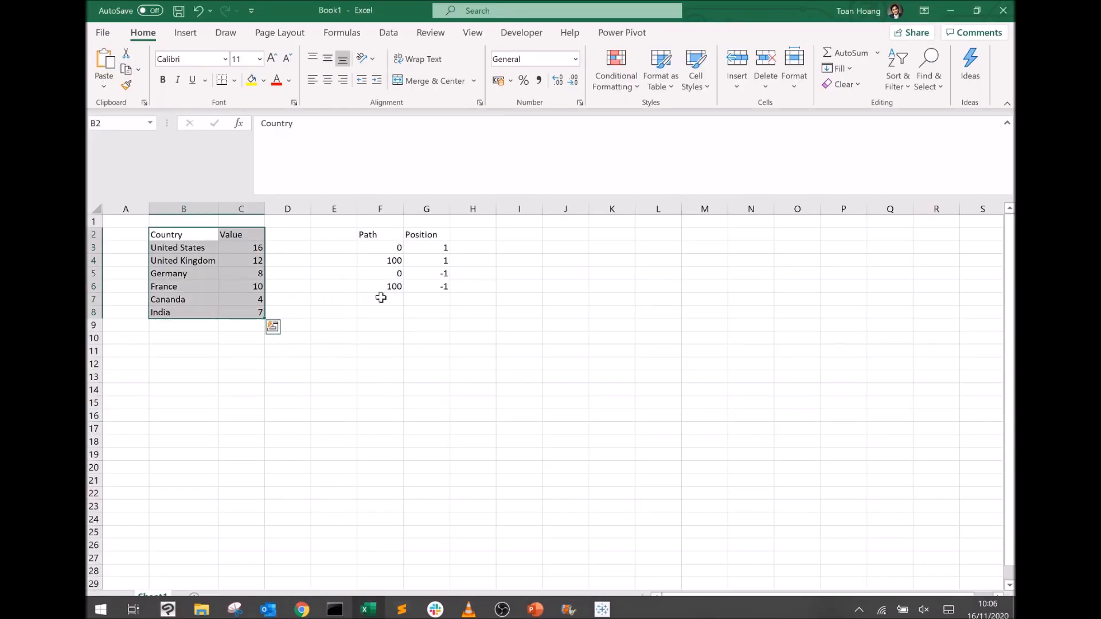
pyautogui.moveTo(372, 235); pyautogui.dragTo(430, 287)
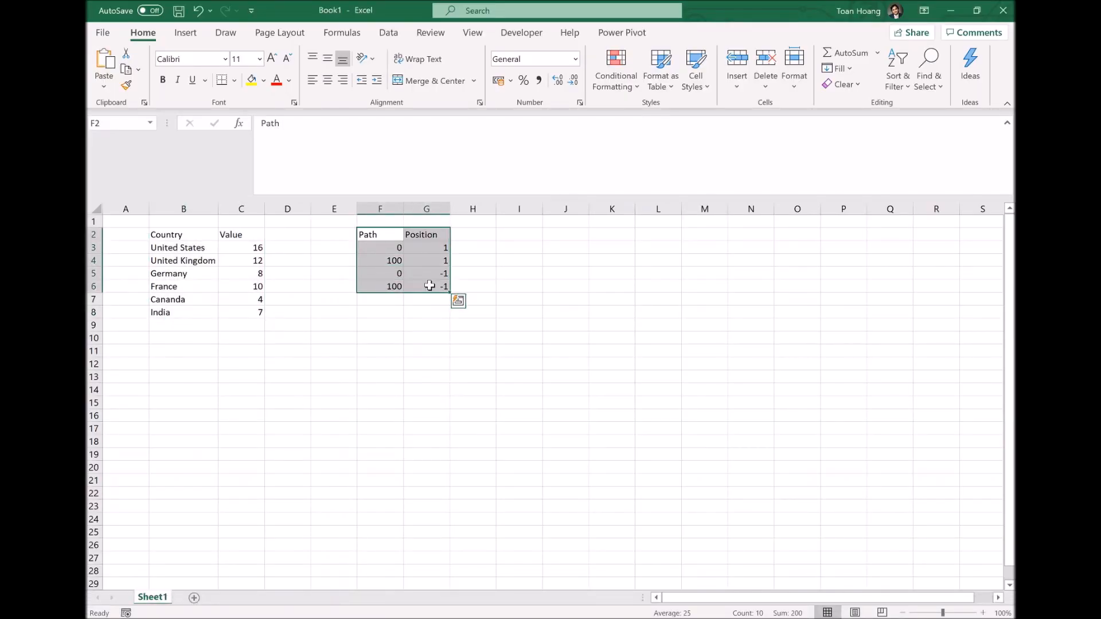
pyautogui.hotkey('ctrl', 'c')
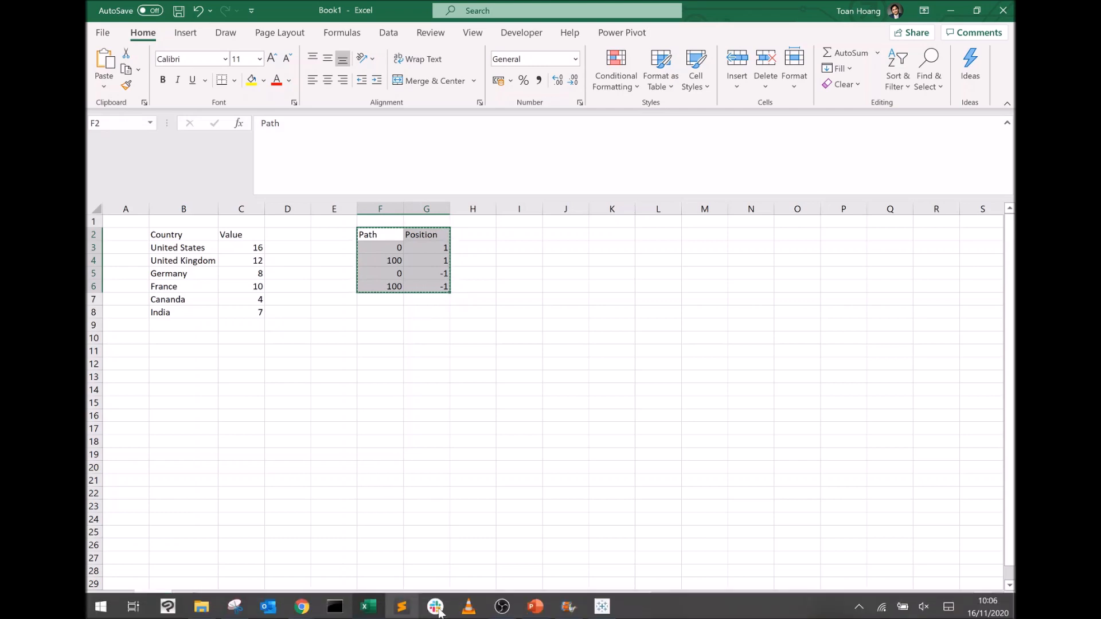
pyautogui.click(602, 607)
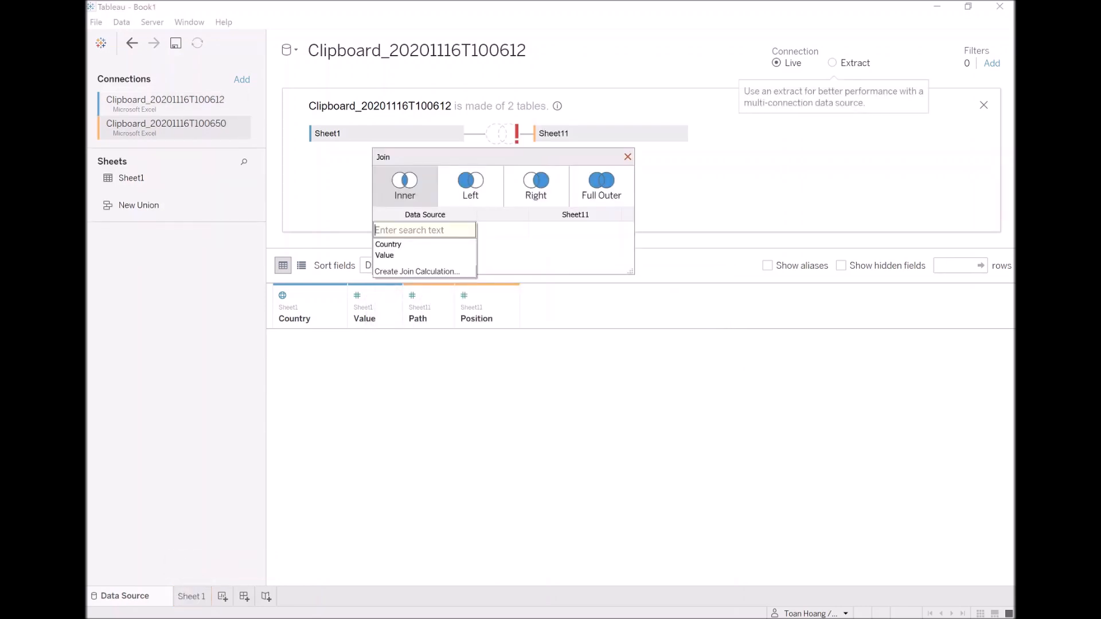
# Inner-join the two tables with a join calculation of 1 on both sides
pyautogui.click(444, 273)
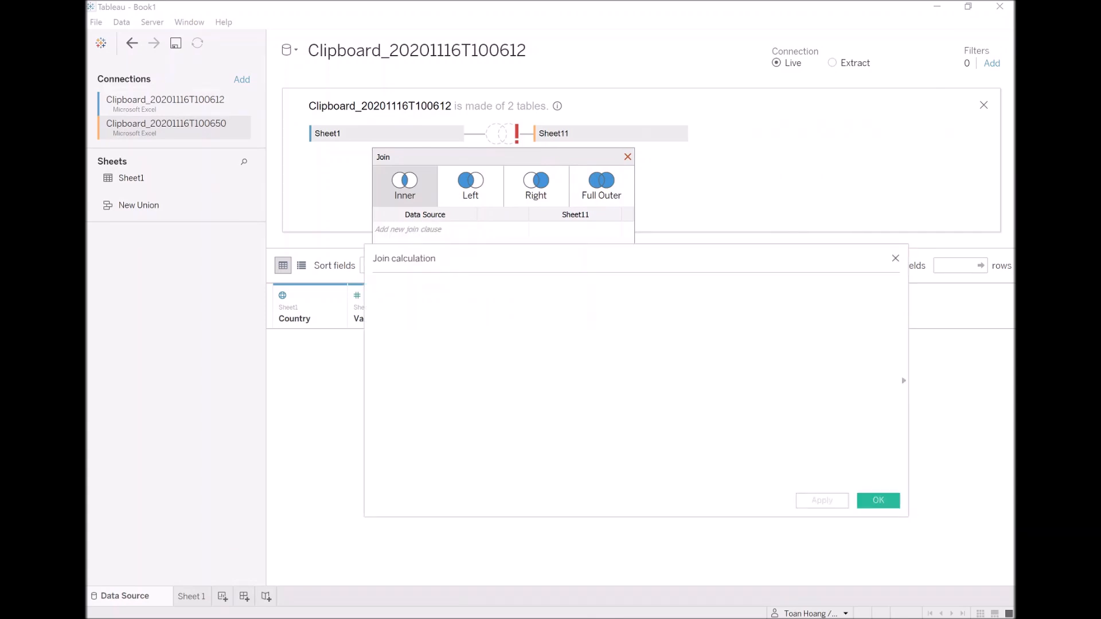
pyautogui.click(876, 501)
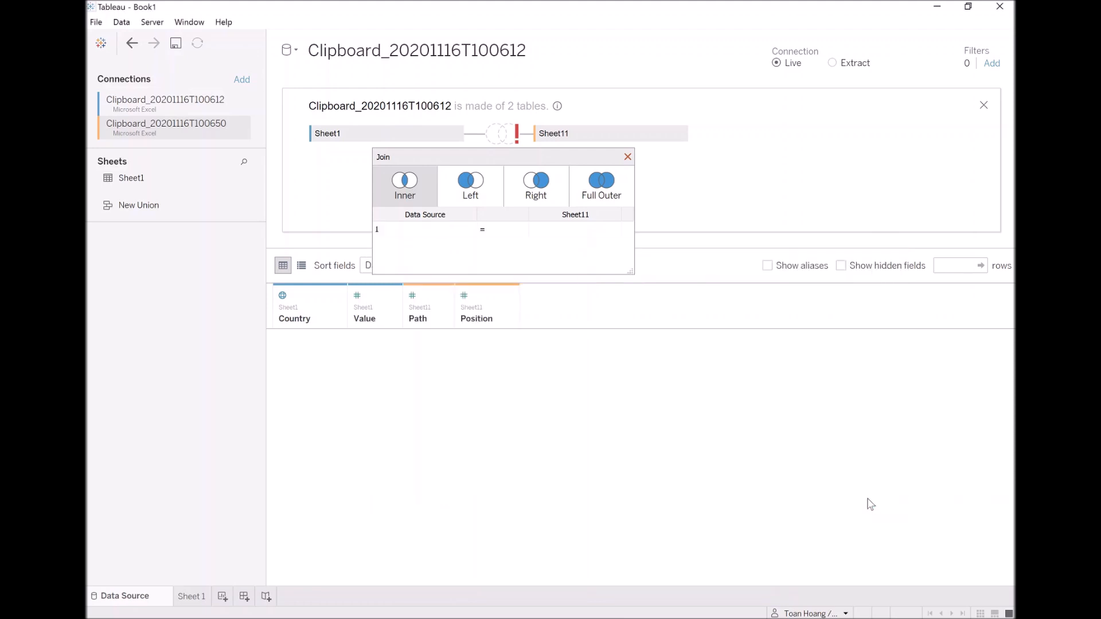
pyautogui.click(571, 230)
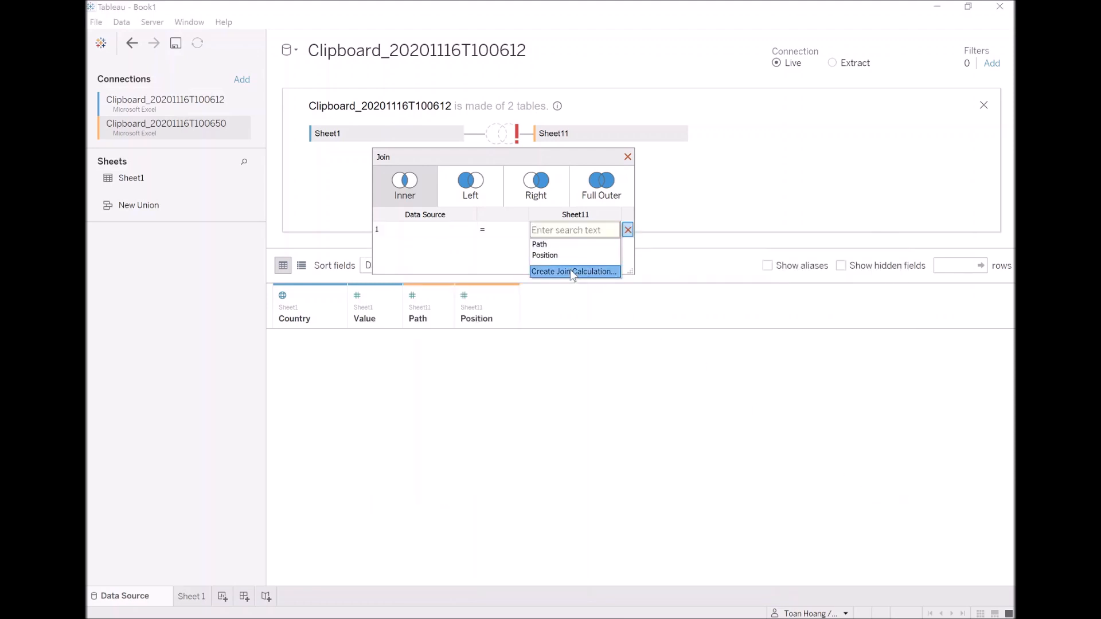
pyautogui.click(574, 269)
pyautogui.write('1')
pyautogui.click(878, 500)
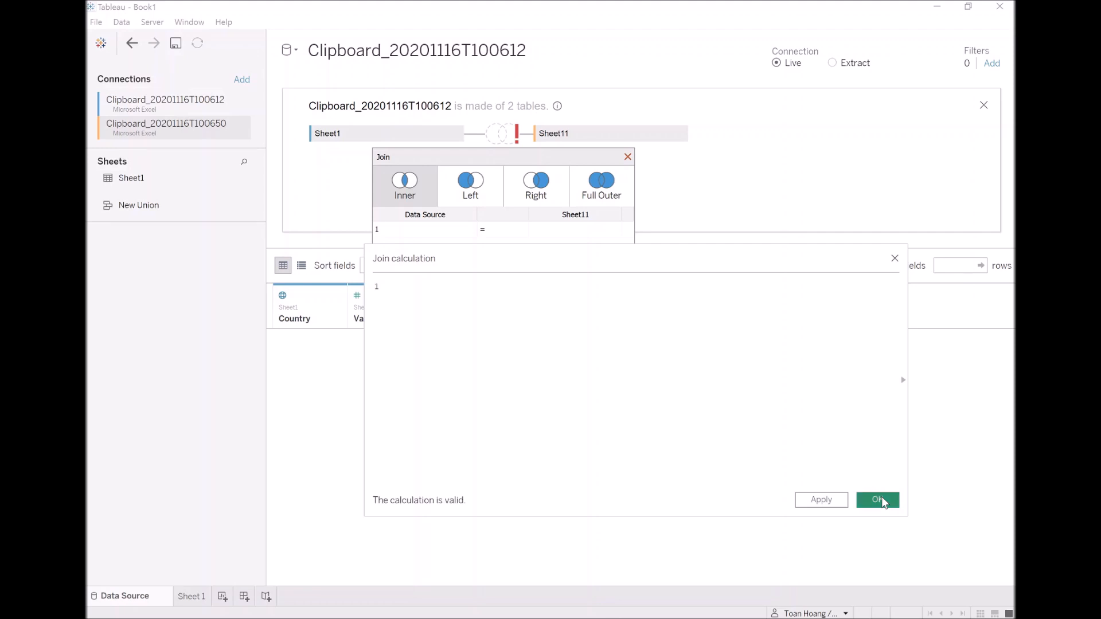
pyautogui.click(627, 158)
# Rename the joined tables Sheet11 as Model and Sheet1 as Data, and close the join canvas
pyautogui.doubleClick(590, 133)
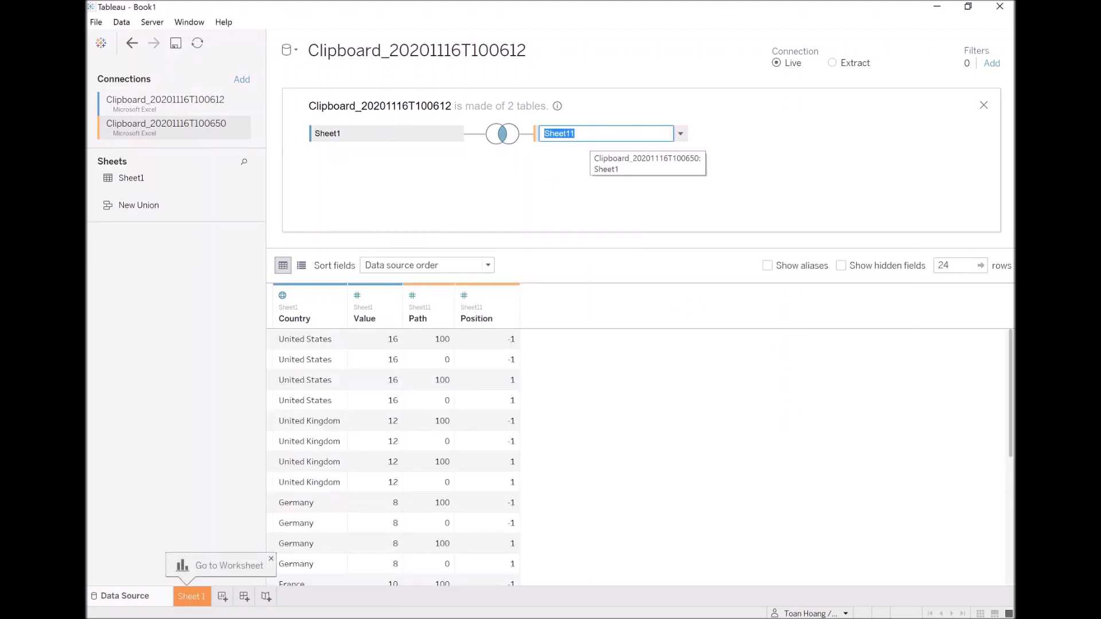
pyautogui.write('Model')
pyautogui.press('Return')
pyautogui.doubleClick(396, 134)
pyautogui.write('Data')
pyautogui.press('Return')
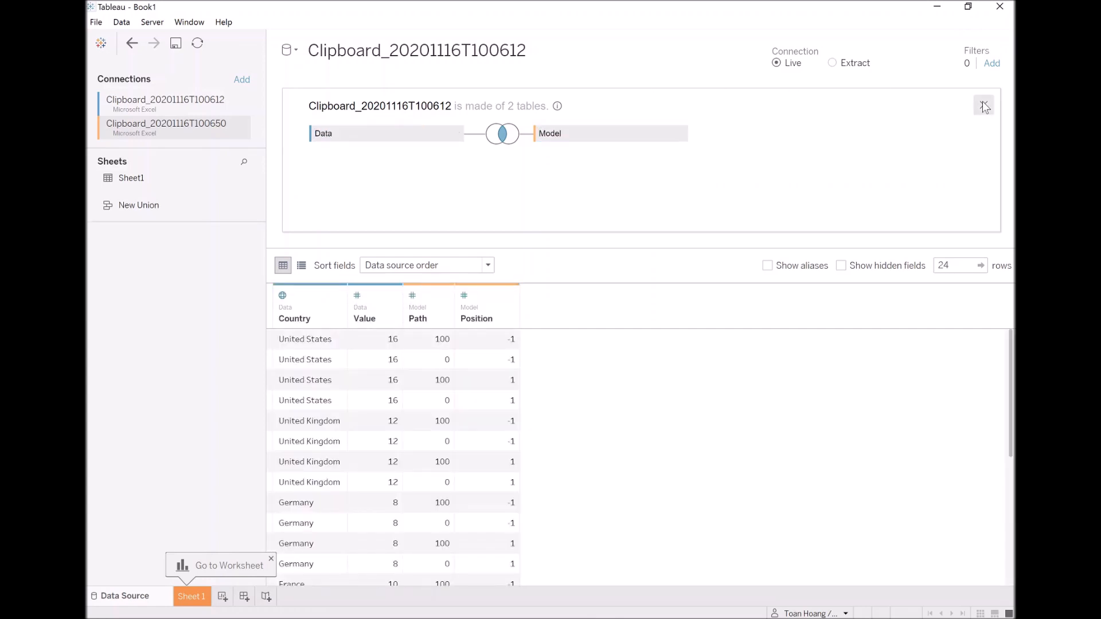
pyautogui.click(983, 105)
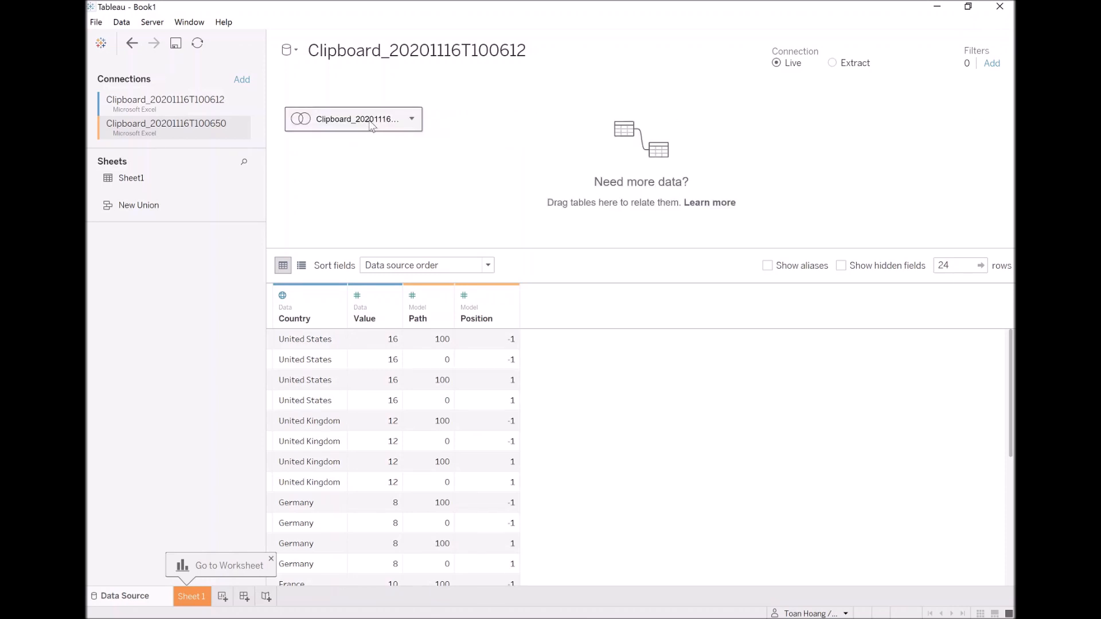
# Rename both the combined logical table and the whole data source as Data Source
pyautogui.click(412, 119)
pyautogui.click(410, 143)
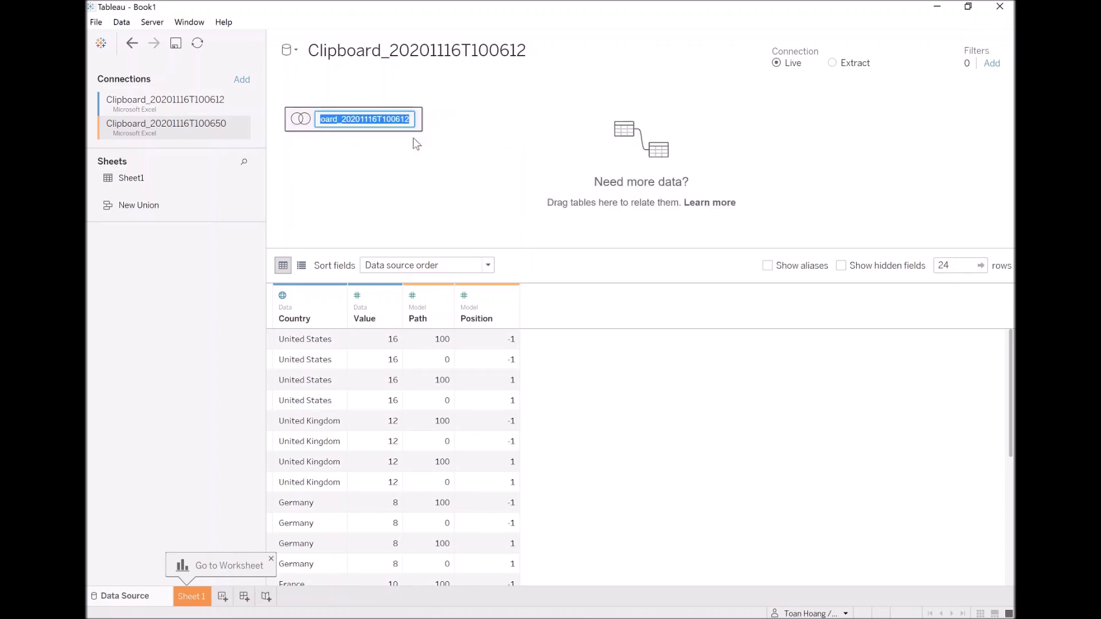
pyautogui.write('Data Source')
pyautogui.press('Return')
pyautogui.click(422, 59)
pyautogui.write('Data Source')
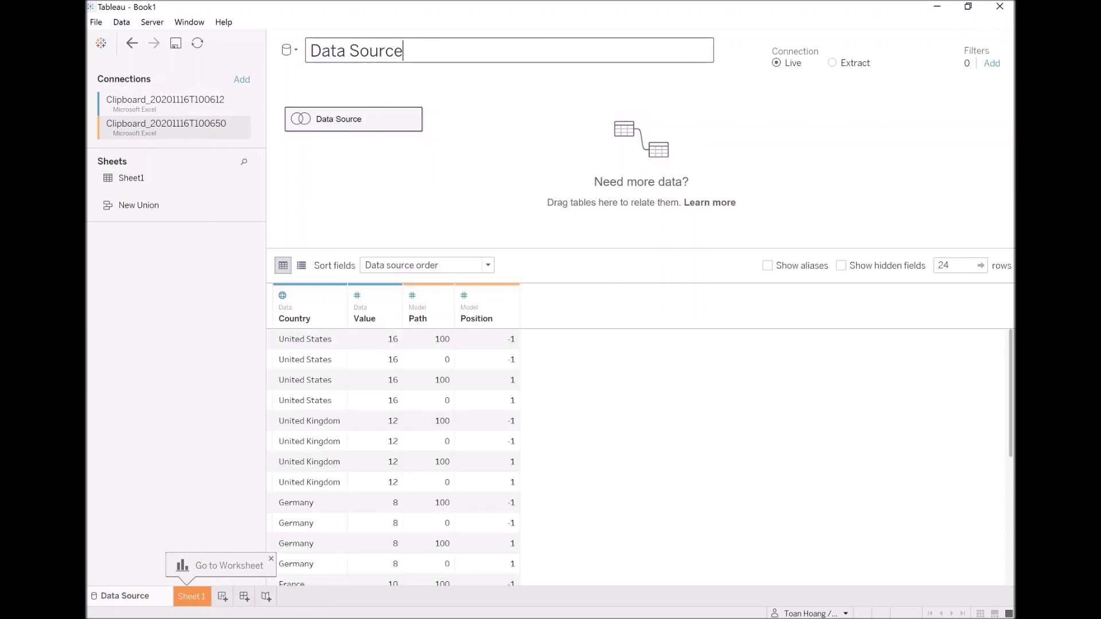
pyautogui.press('Return')
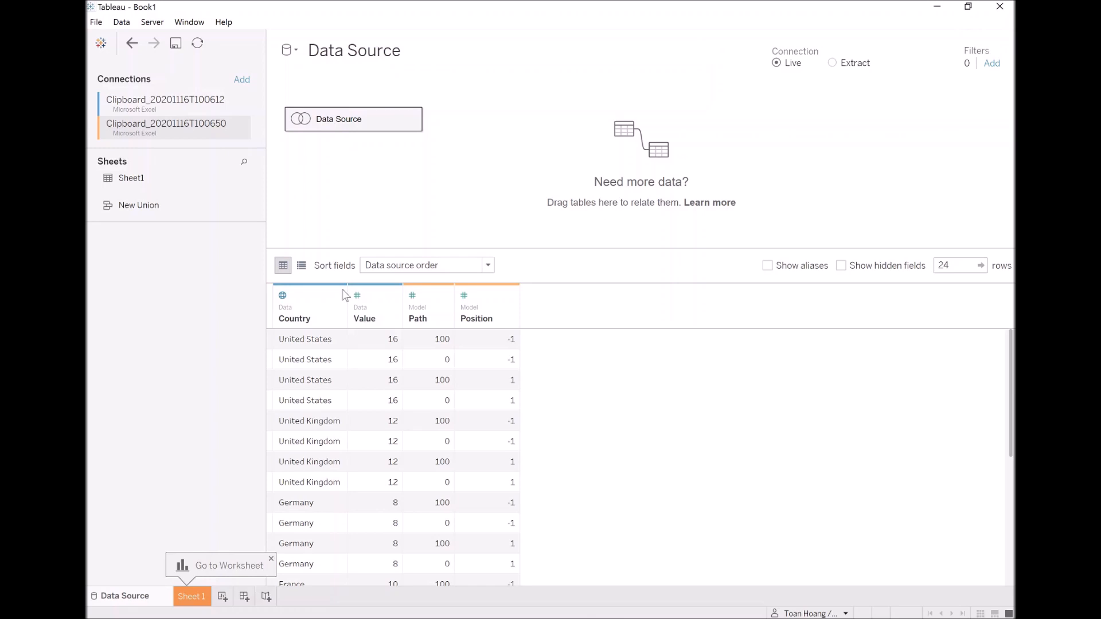
# On worksheet Sheet 1, create bins from the Path field with a bin size of 1
pyautogui.click(195, 596)
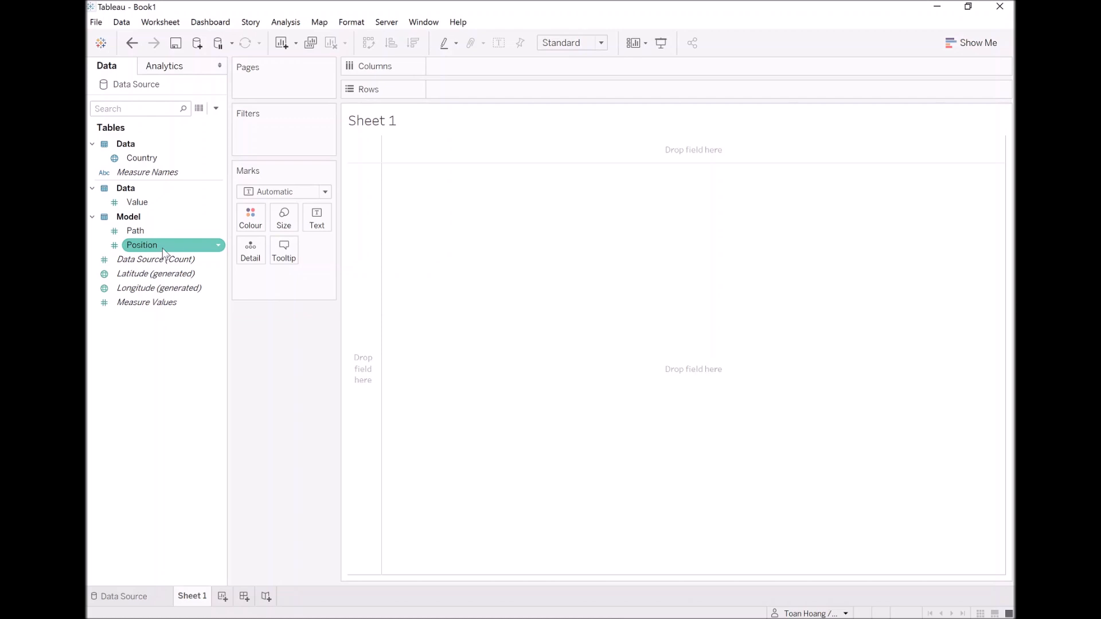
pyautogui.rightClick(136, 234)
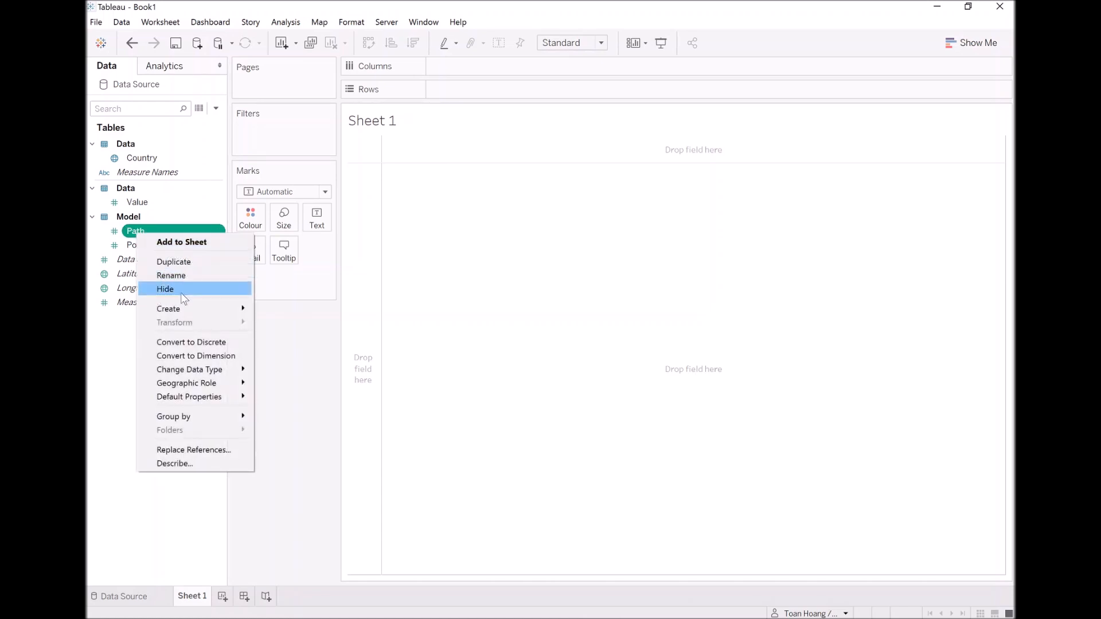
pyautogui.moveTo(186, 309)
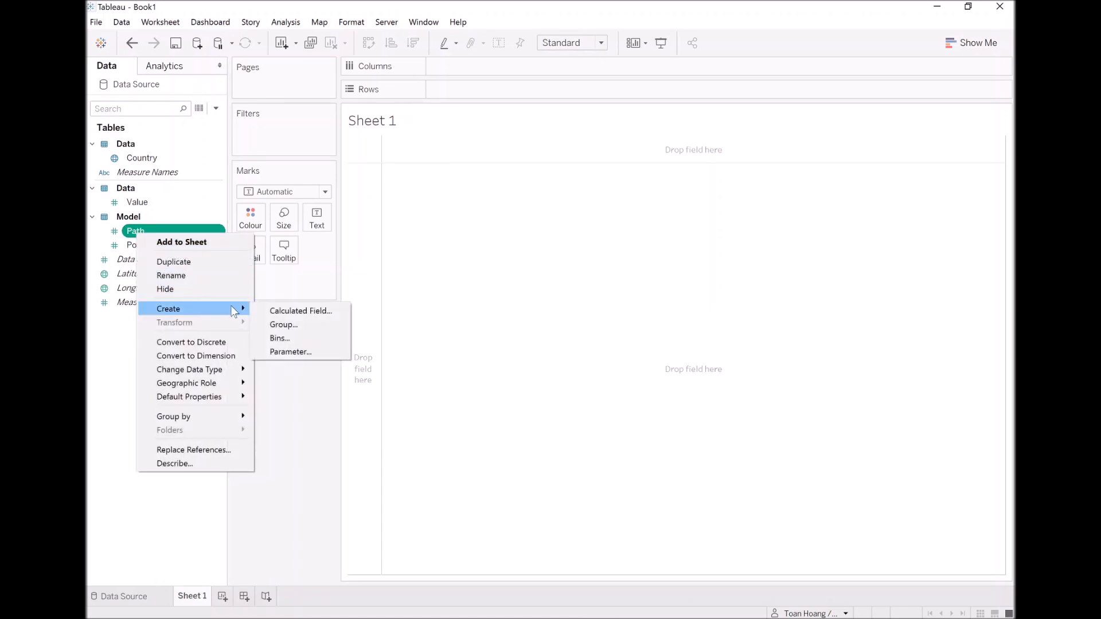
pyautogui.click(298, 341)
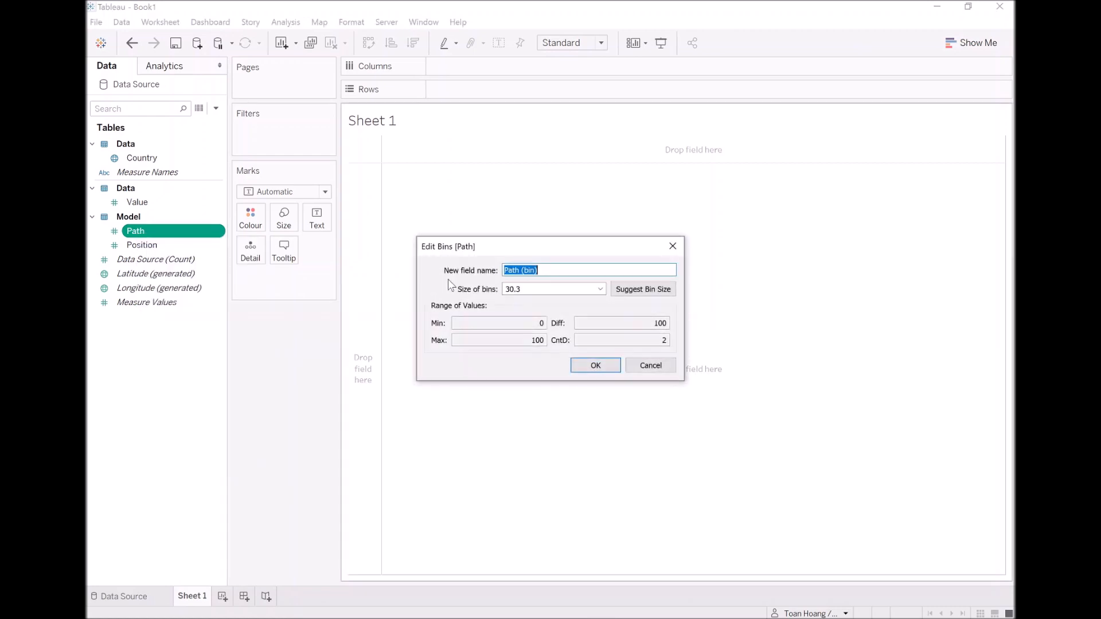
pyautogui.press('Tab')
pyautogui.write('1')
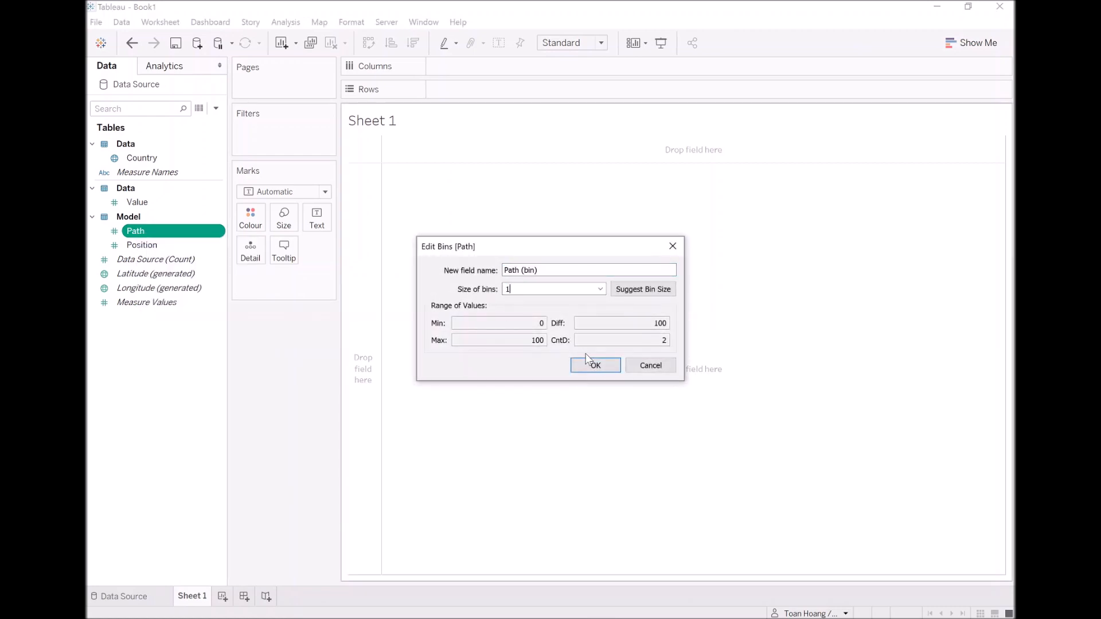
pyautogui.click(609, 367)
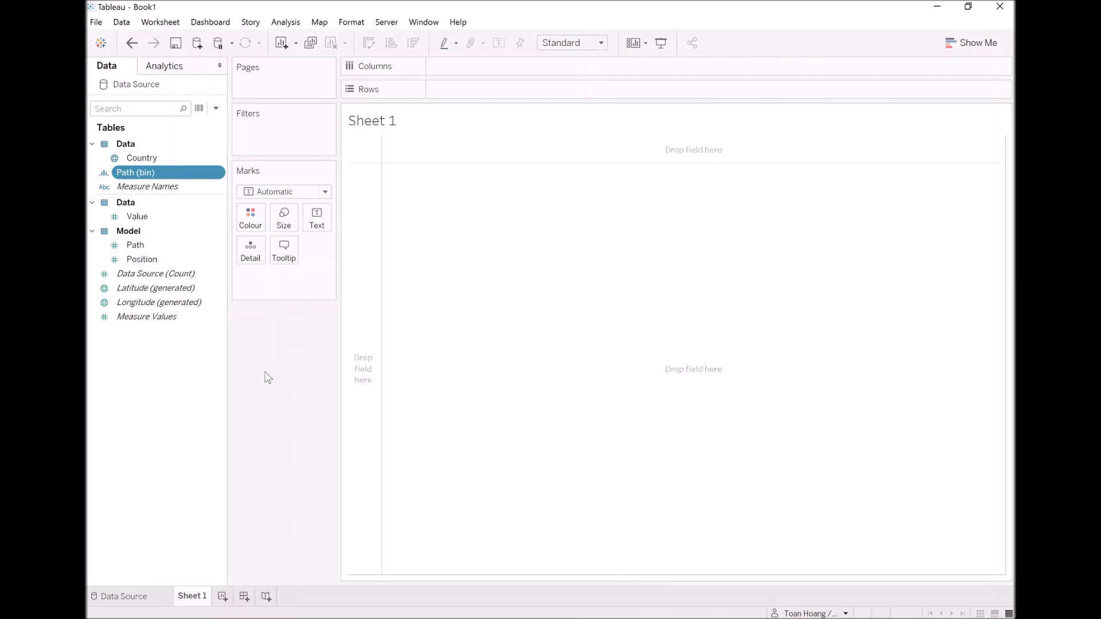
# Create a calculated field TC_Value with the formula WINDOW_MAX(MAX([Value]))
pyautogui.rightClick(151, 346)
pyautogui.click(171, 356)
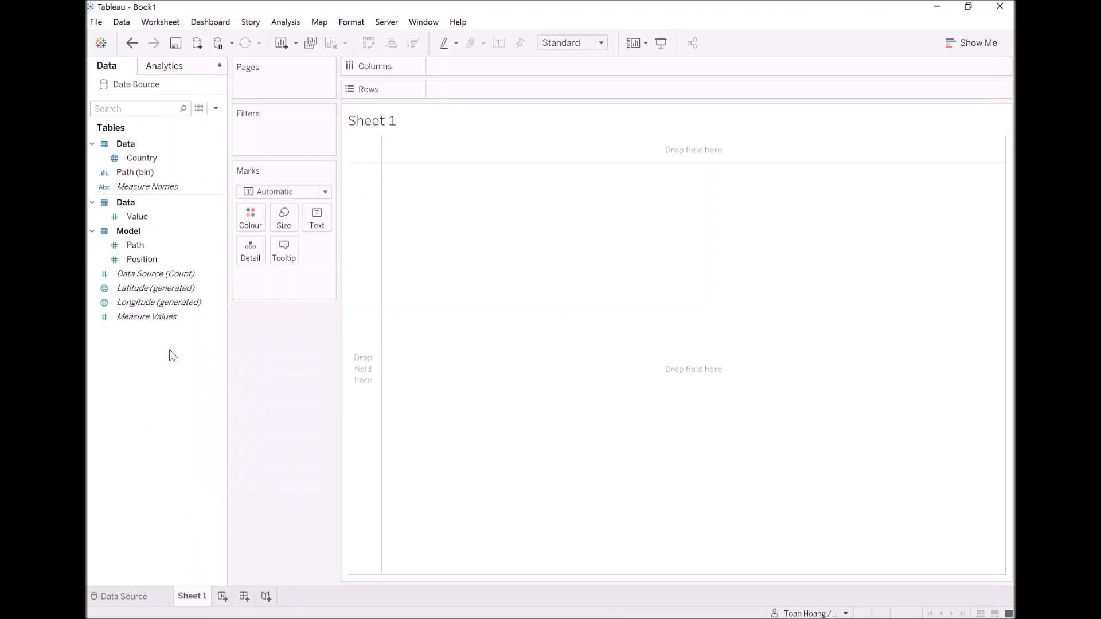
pyautogui.write('TC_')
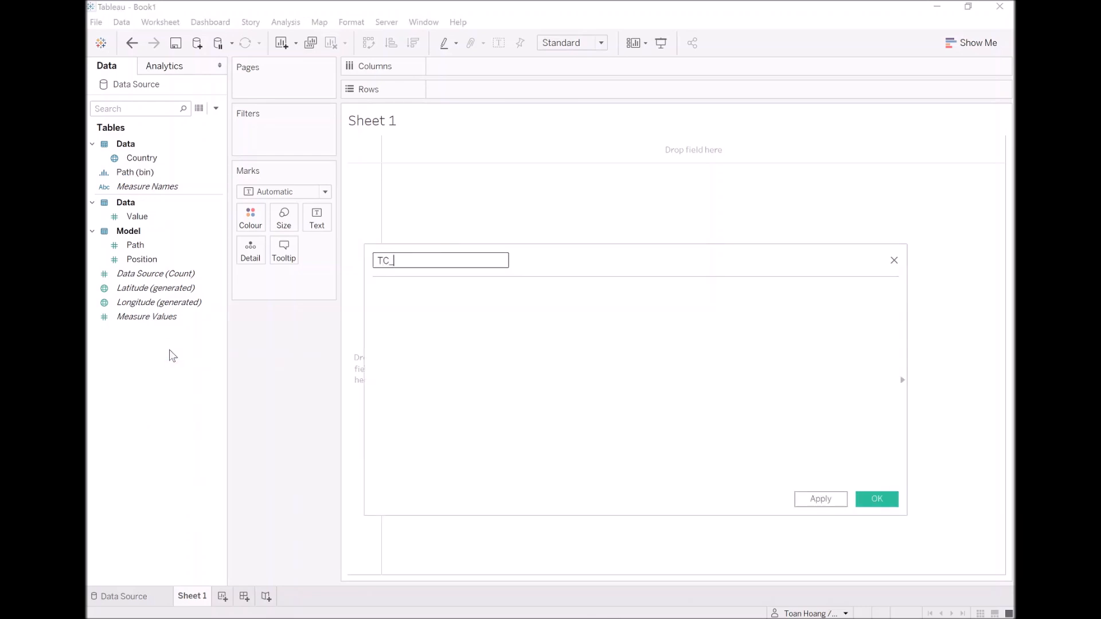
pyautogui.write('Value')
pyautogui.press('Tab')
pyautogui.write('window_ma')
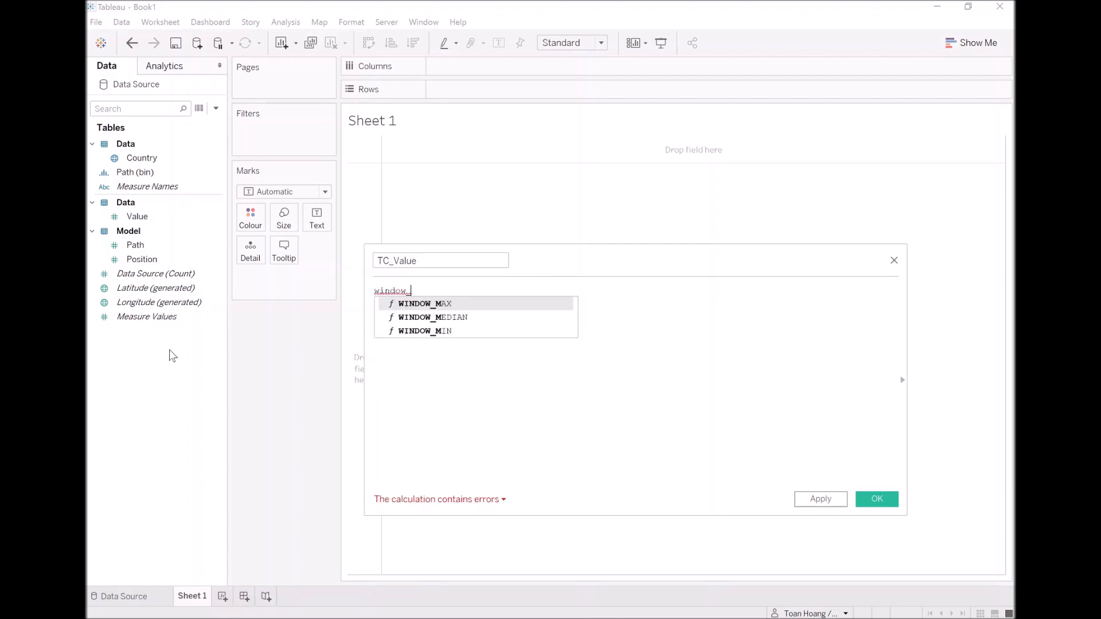
pyautogui.press('Return')
pyautogui.write('max')
pyautogui.press('Return')
pyautogui.write('value')
pyautogui.press('Return')
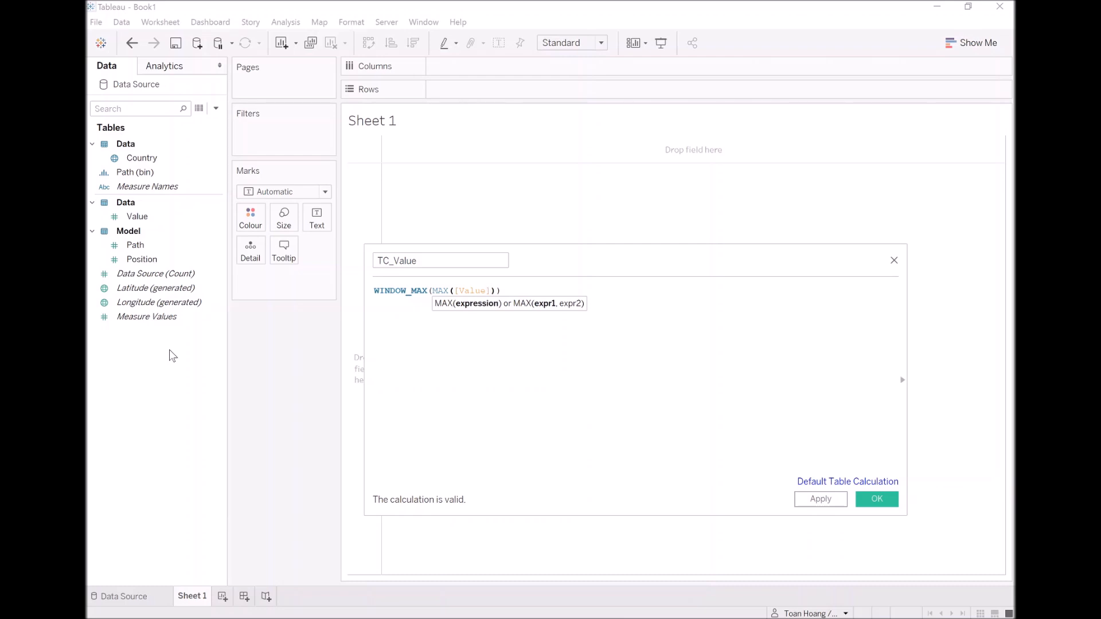
pyautogui.click(880, 501)
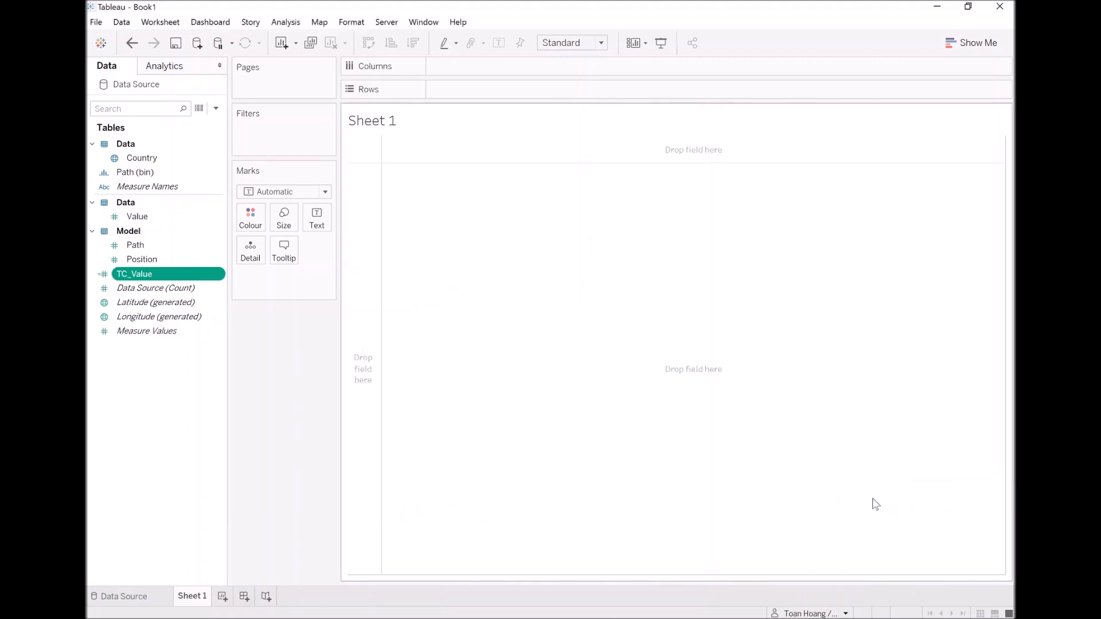
# Begin a calculated field named Index with the condition IF INDEX() <= [TC_Value] THEN
pyautogui.click(151, 365)
pyautogui.rightClick(142, 367)
pyautogui.click(162, 380)
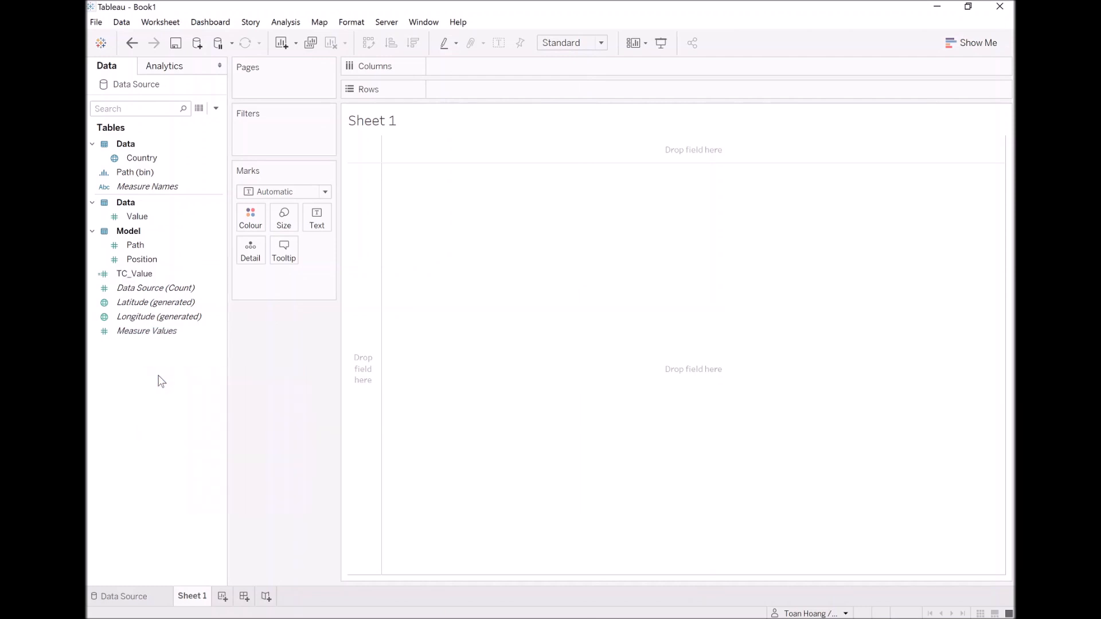
pyautogui.write('Index')
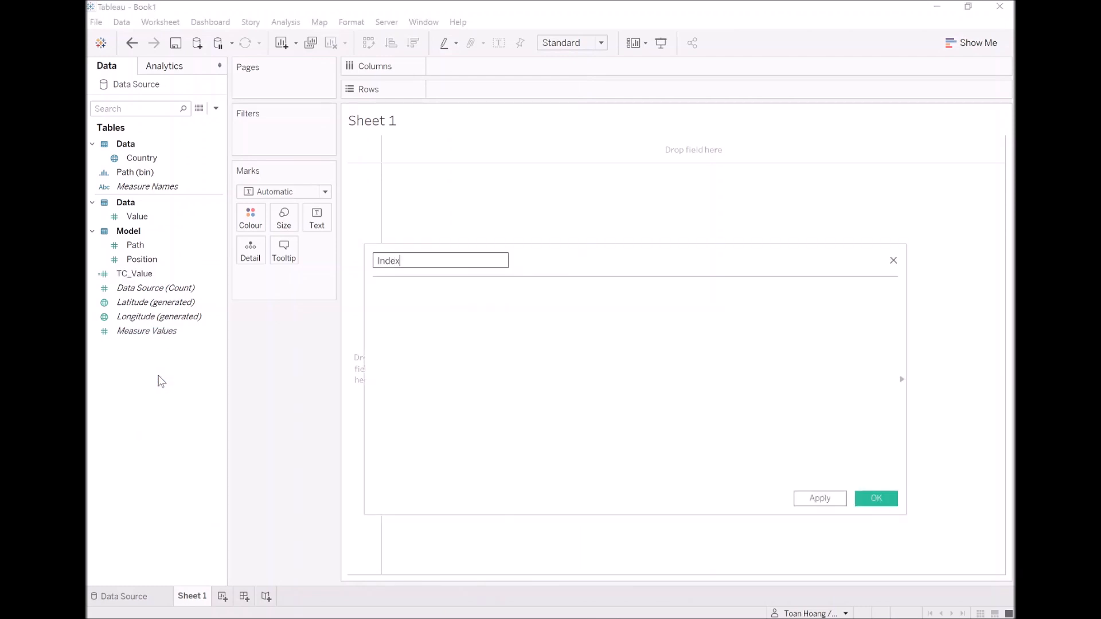
pyautogui.press('Tab')
pyautogui.write('IF')
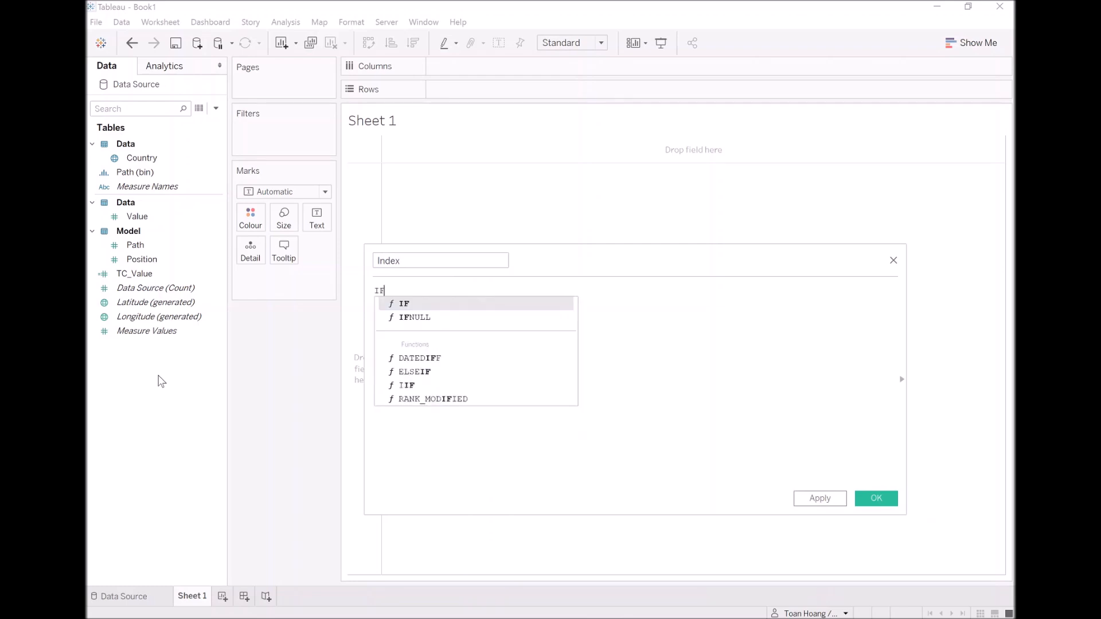
pyautogui.write(' I')
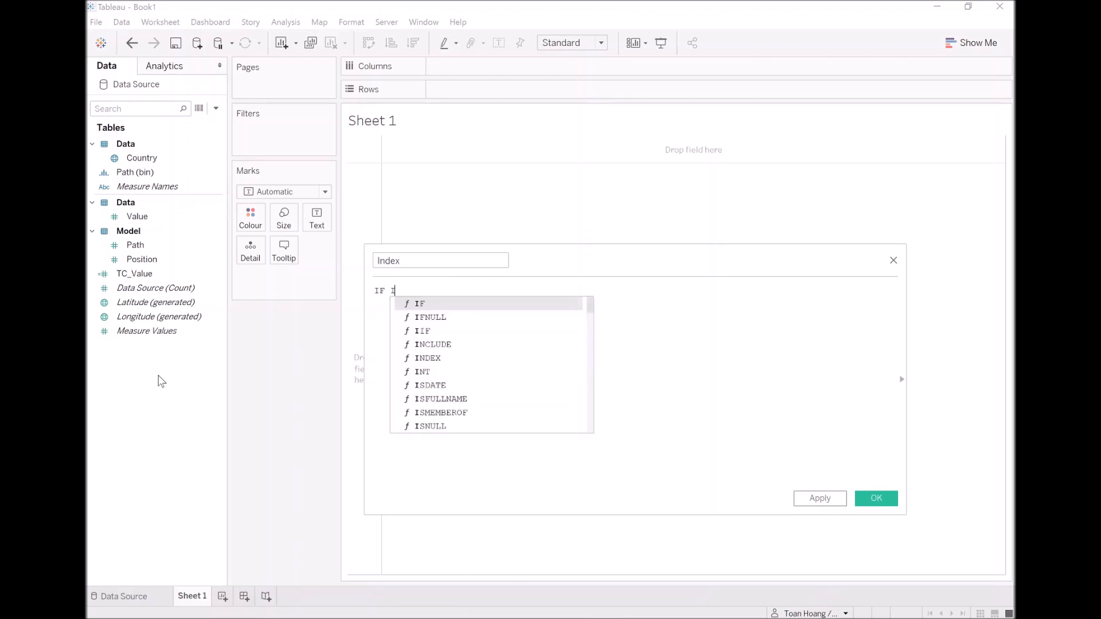
pyautogui.write('nde')
pyautogui.press('Return')
pyautogui.write('<')
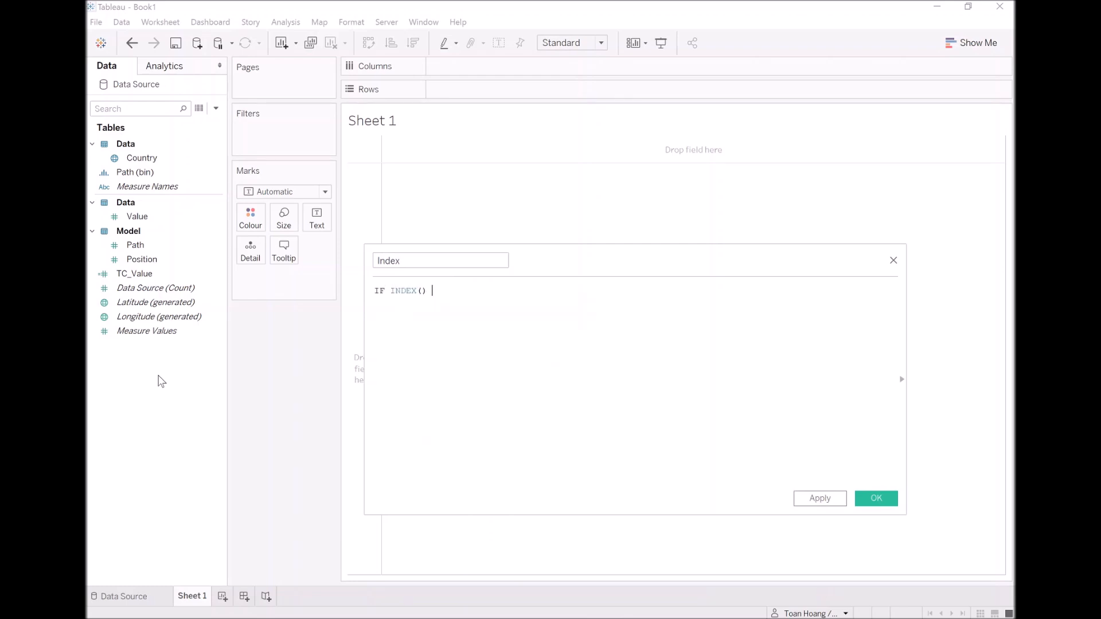
pyautogui.write('= [T')
pyautogui.press('Return')
pyautogui.write('THEN')
# Complete the Index formula so it returns INDEX(), ELSE NULL, END, and save the field
pyautogui.press('Return')
pyautogui.press('Return')
pyautogui.write('ind')
pyautogui.press('Return')
pyautogui.write('el')
pyautogui.press('Return')
pyautogui.press('Tab')
pyautogui.write('nu')
pyautogui.press('Return')
pyautogui.press('Return')
pyautogui.write('end')
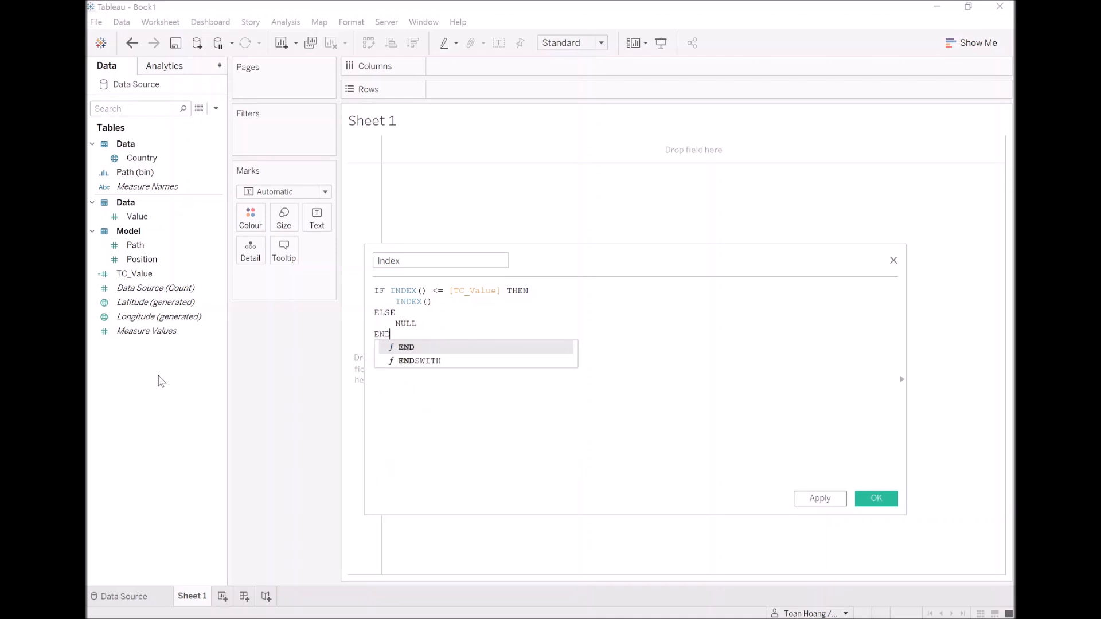
pyautogui.click(450, 348)
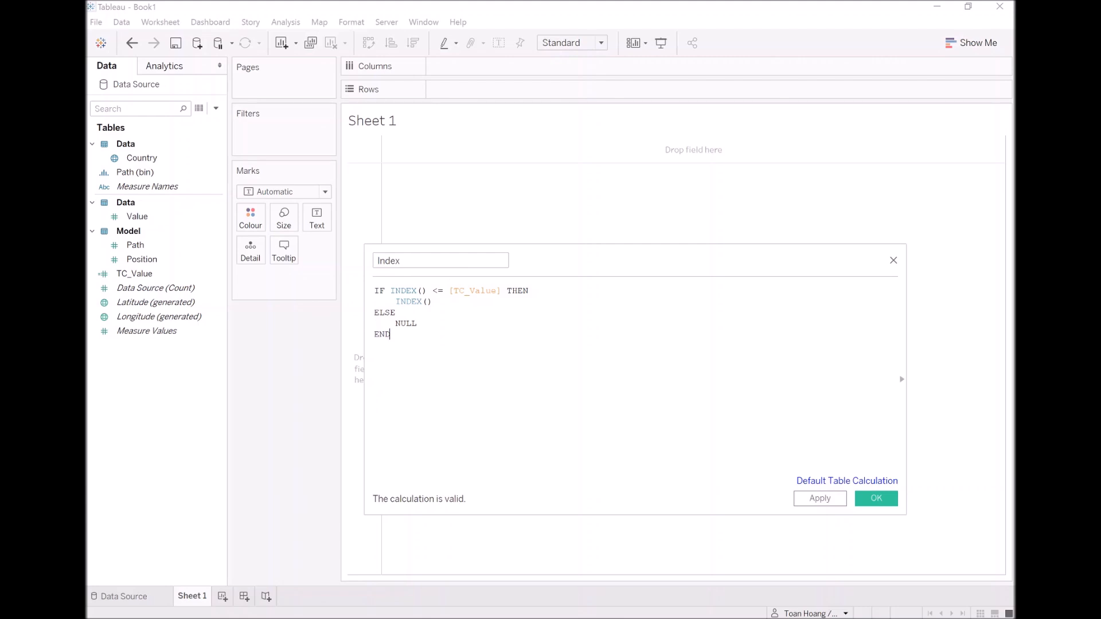
pyautogui.click(877, 499)
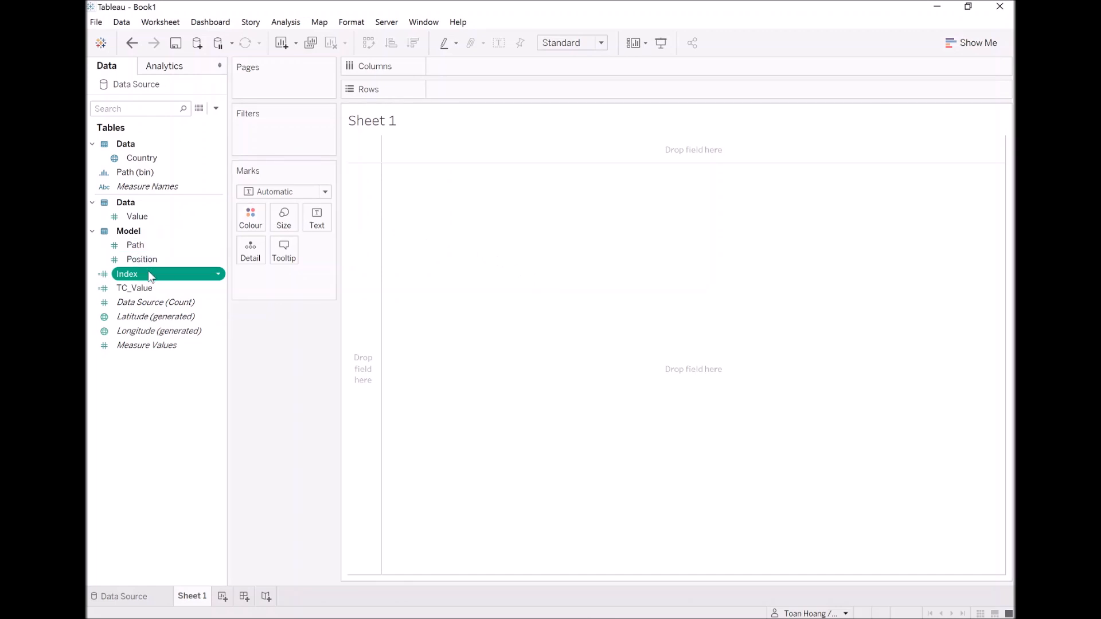
# Place Index on Columns, and Country and Position on Rows, with Position set as a dimension
pyautogui.moveTo(149, 273)
pyautogui.mouseDown()
pyautogui.moveTo(370, 156)
pyautogui.moveTo(459, 81)
pyautogui.moveTo(461, 66)
pyautogui.mouseUp()
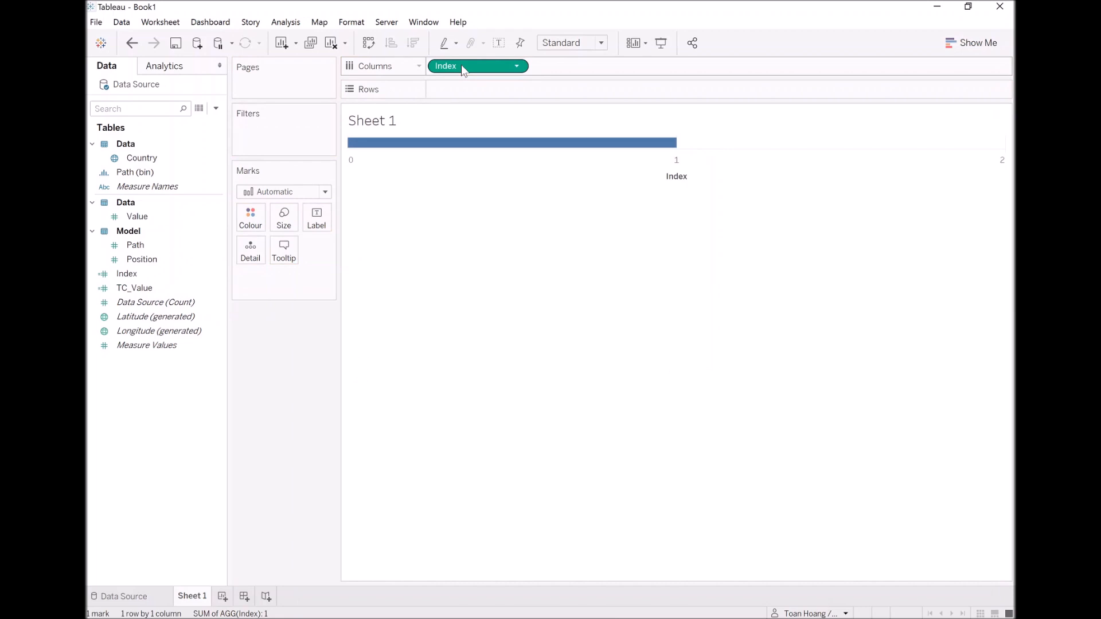
pyautogui.moveTo(144, 159); pyautogui.dragTo(465, 92)
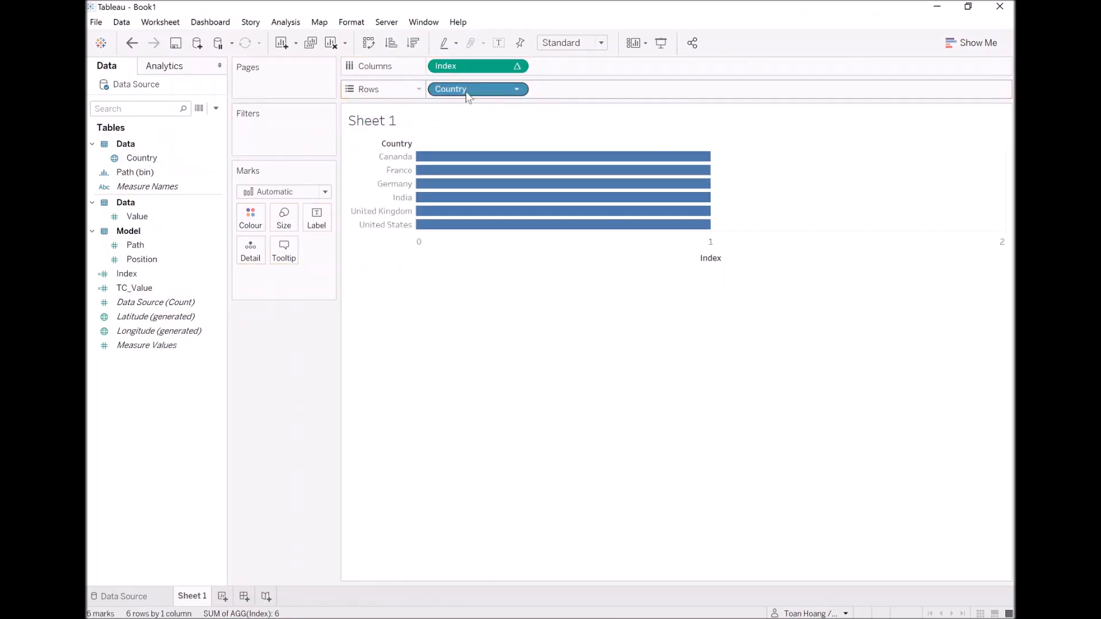
pyautogui.click(150, 261)
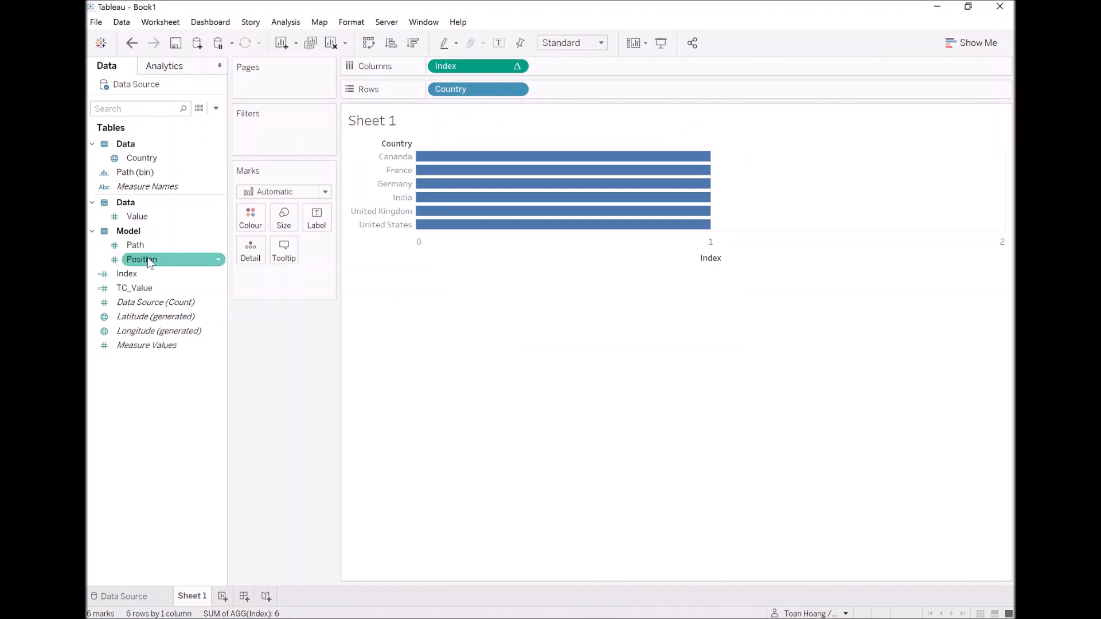
pyautogui.moveTo(145, 262); pyautogui.dragTo(578, 92)
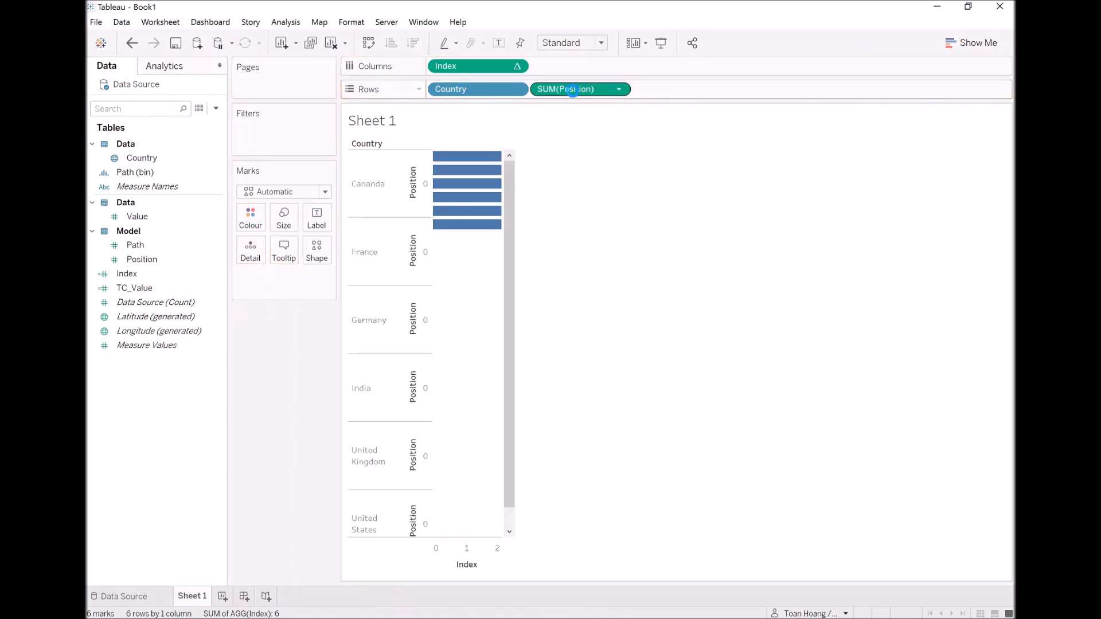
pyautogui.rightClick(583, 91)
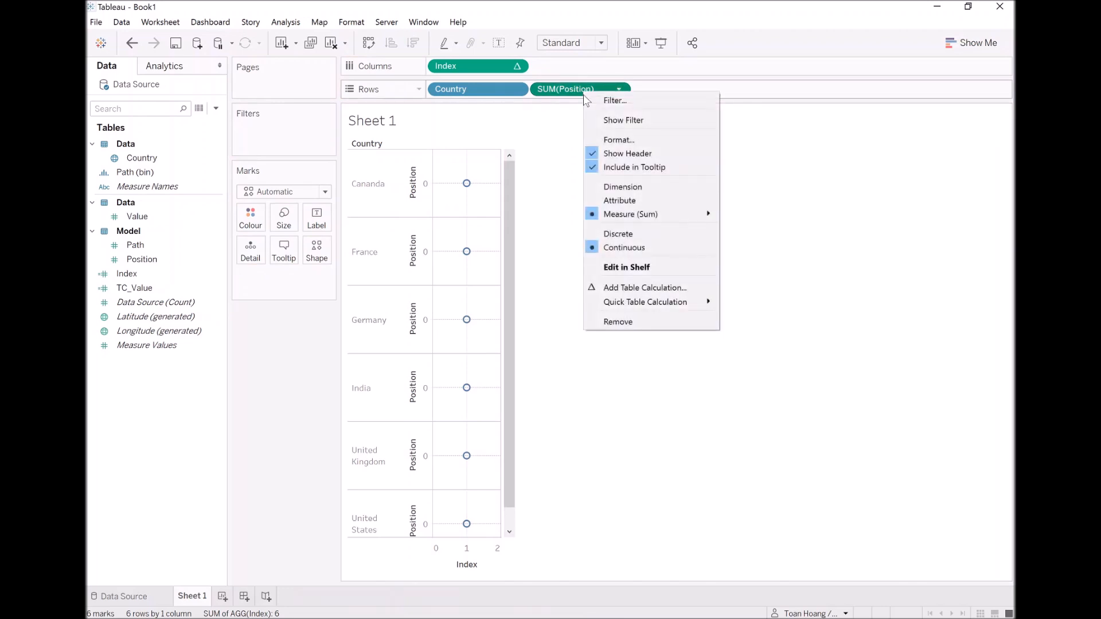
pyautogui.click(623, 187)
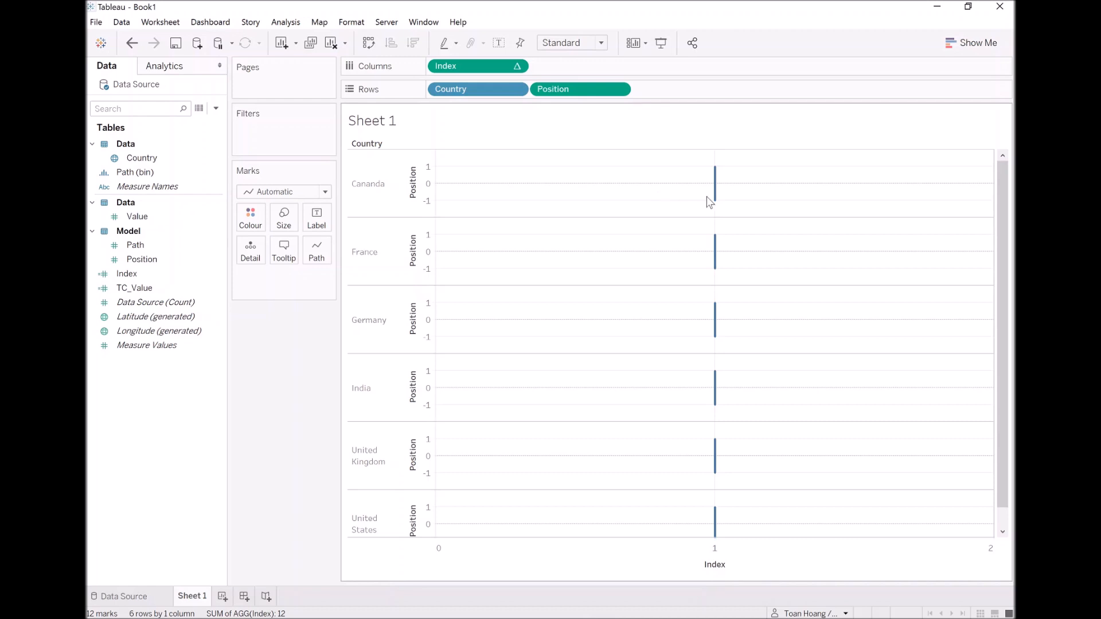
# Add Path (bin) to Rows before Country, check its Show Missing Values option, and move it to Detail
pyautogui.moveTo(722, 200)
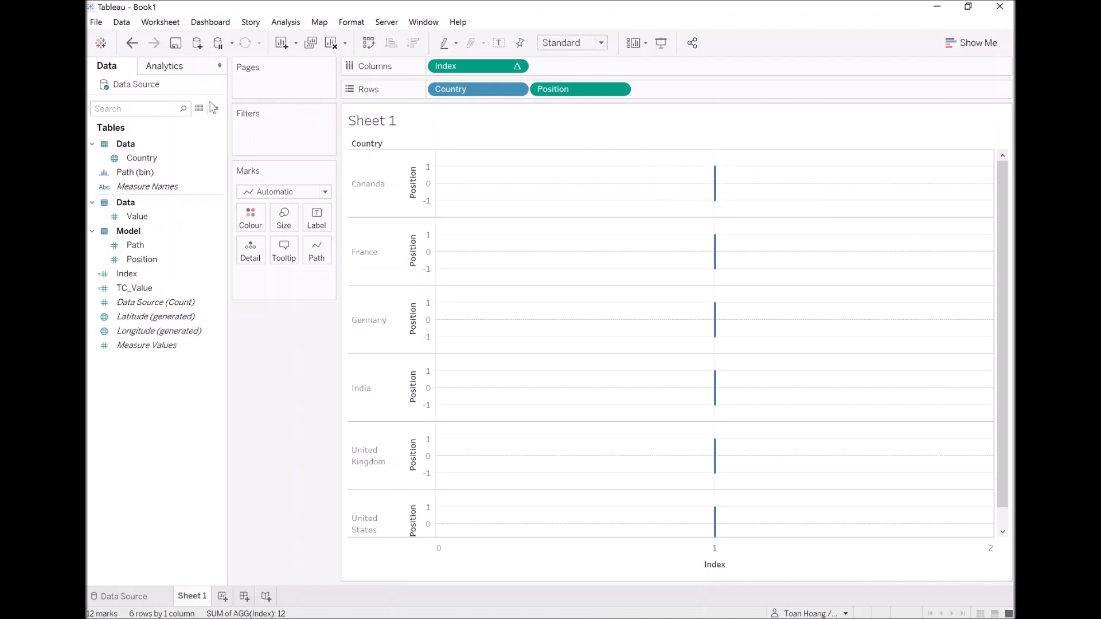
pyautogui.click(137, 173)
pyautogui.moveTo(137, 179); pyautogui.dragTo(436, 105)
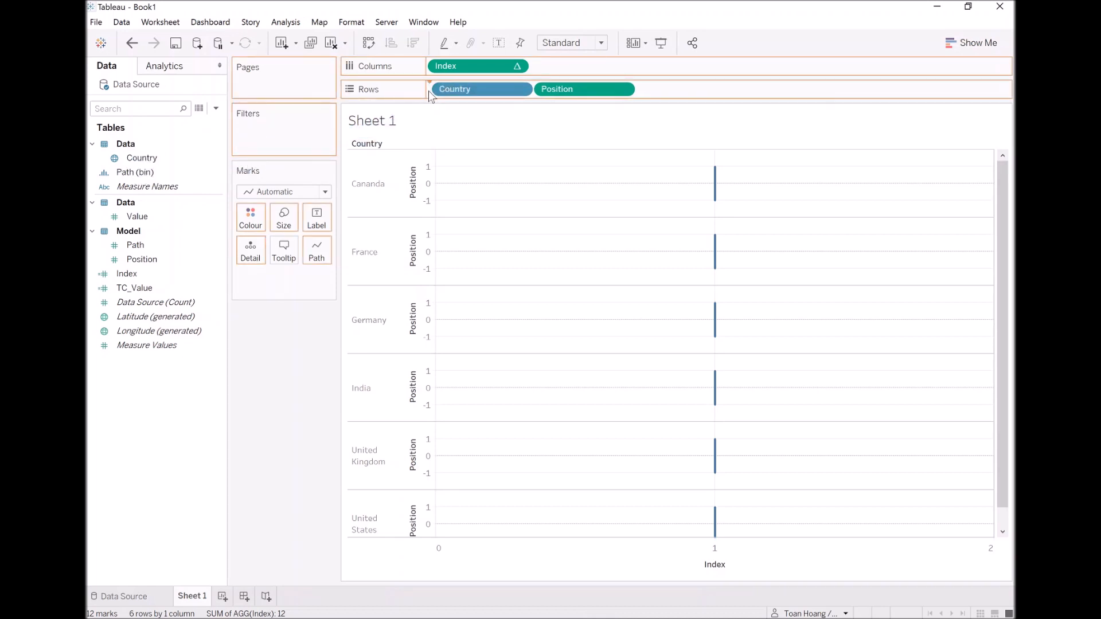
pyautogui.rightClick(452, 91)
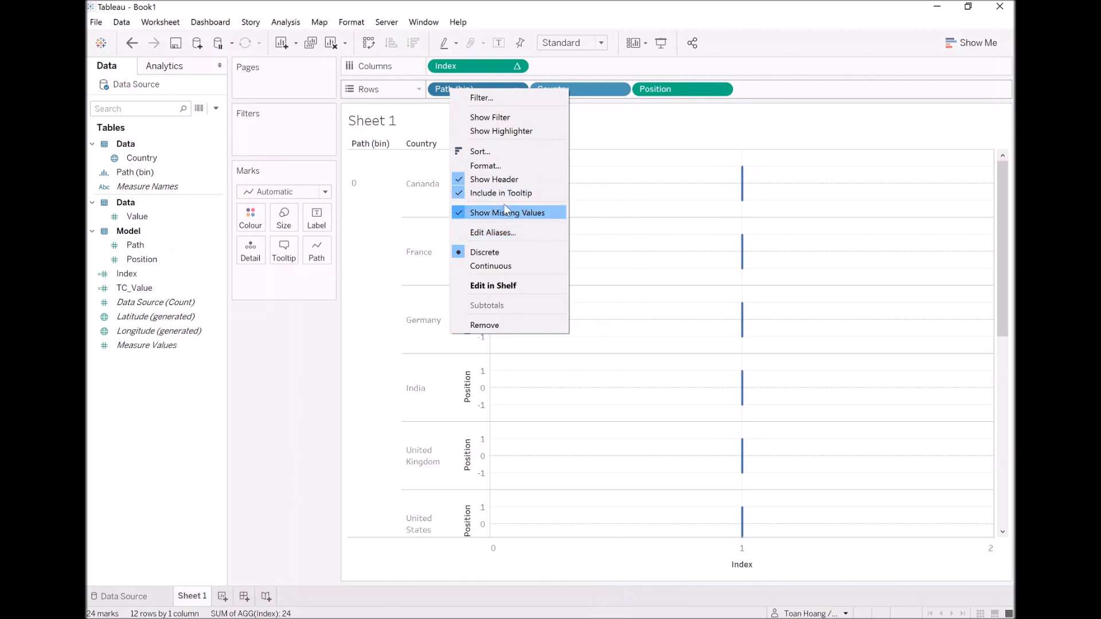
pyautogui.click(442, 95)
pyautogui.moveTo(494, 90); pyautogui.dragTo(250, 247)
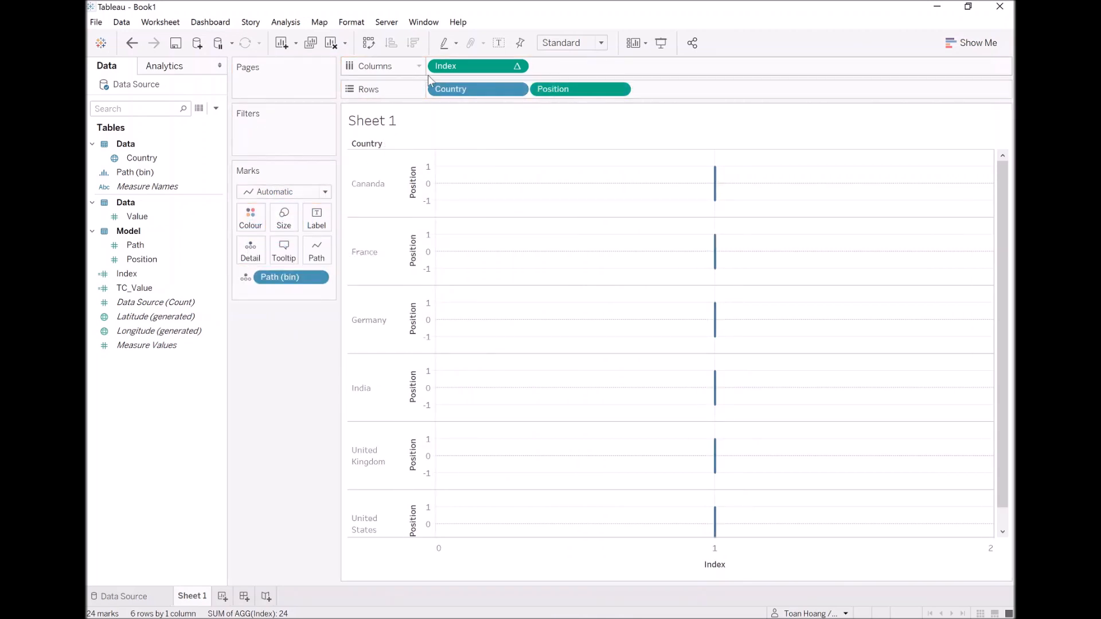
# Compute the Index table calculation using Path (bin) and fit the chart to Entire View
pyautogui.rightClick(475, 70)
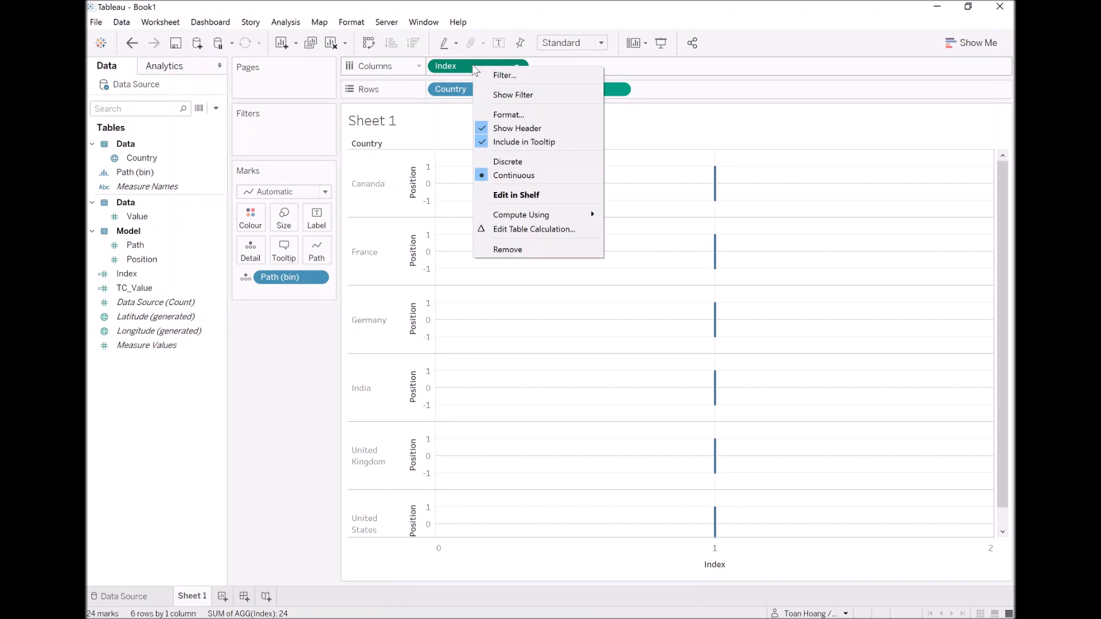
pyautogui.moveTo(546, 213)
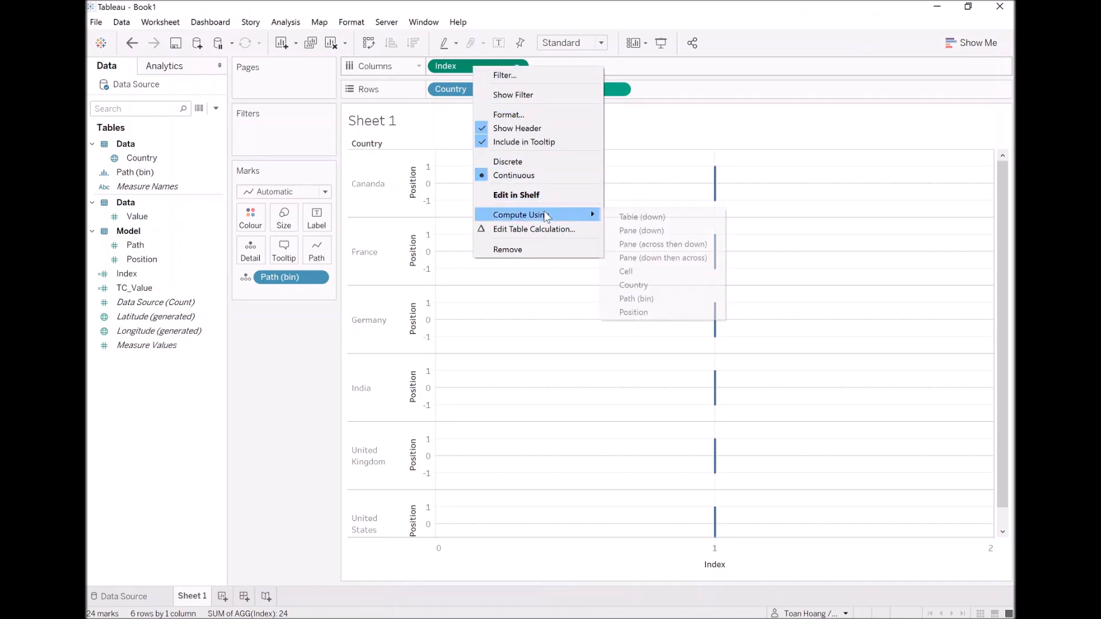
pyautogui.click(639, 294)
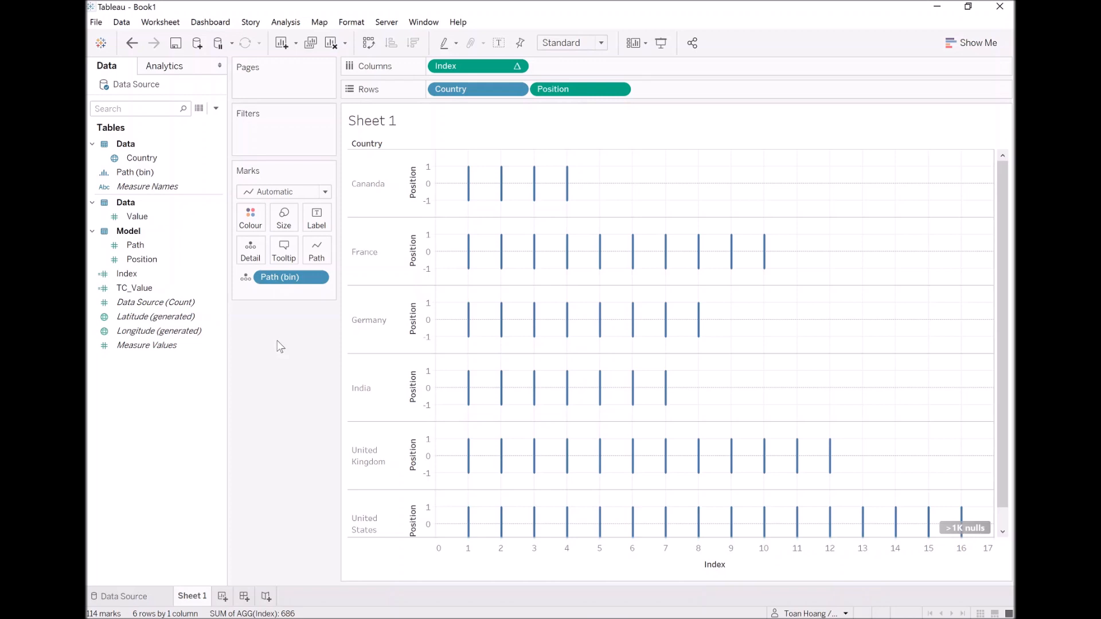
pyautogui.moveTo(570, 180)
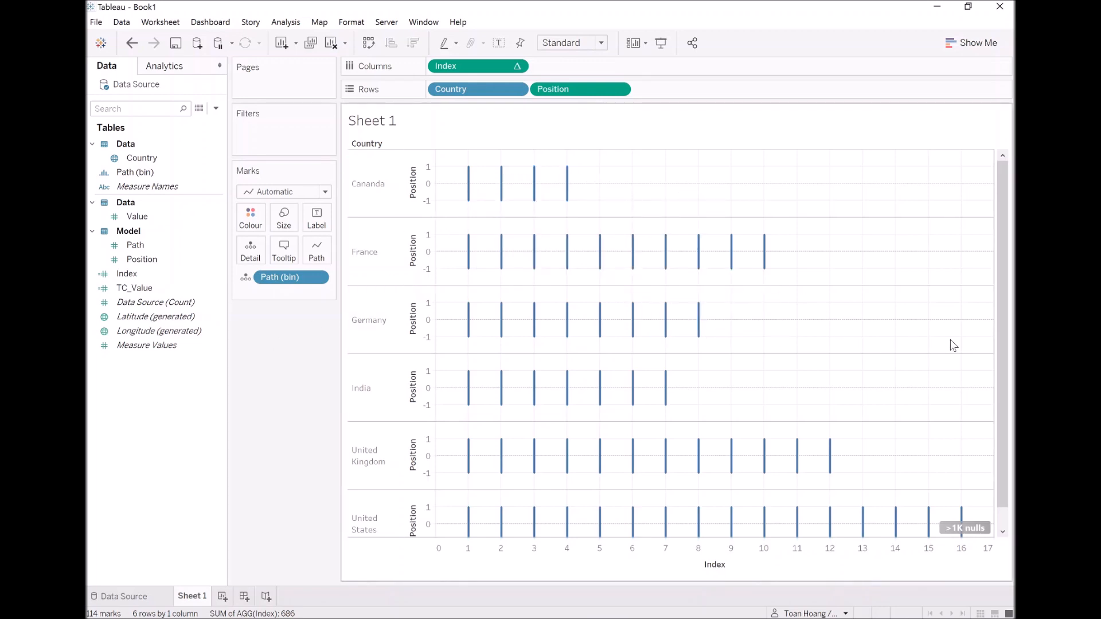
pyautogui.click(596, 42)
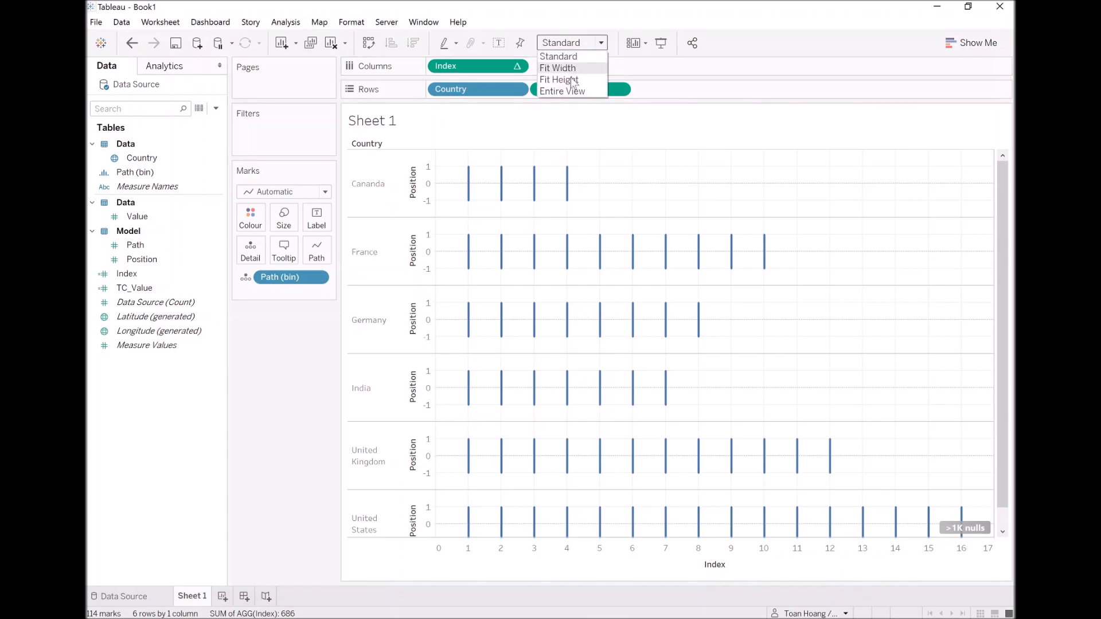
pyautogui.click(570, 90)
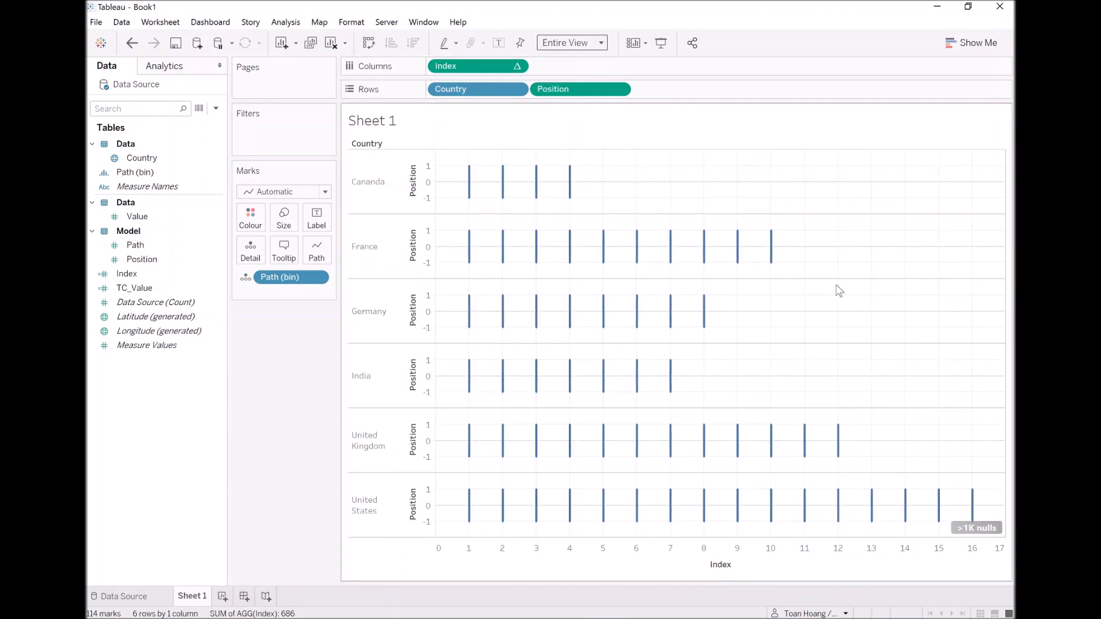
# Start a new calculated field for this data source
pyautogui.moveTo(603, 246)
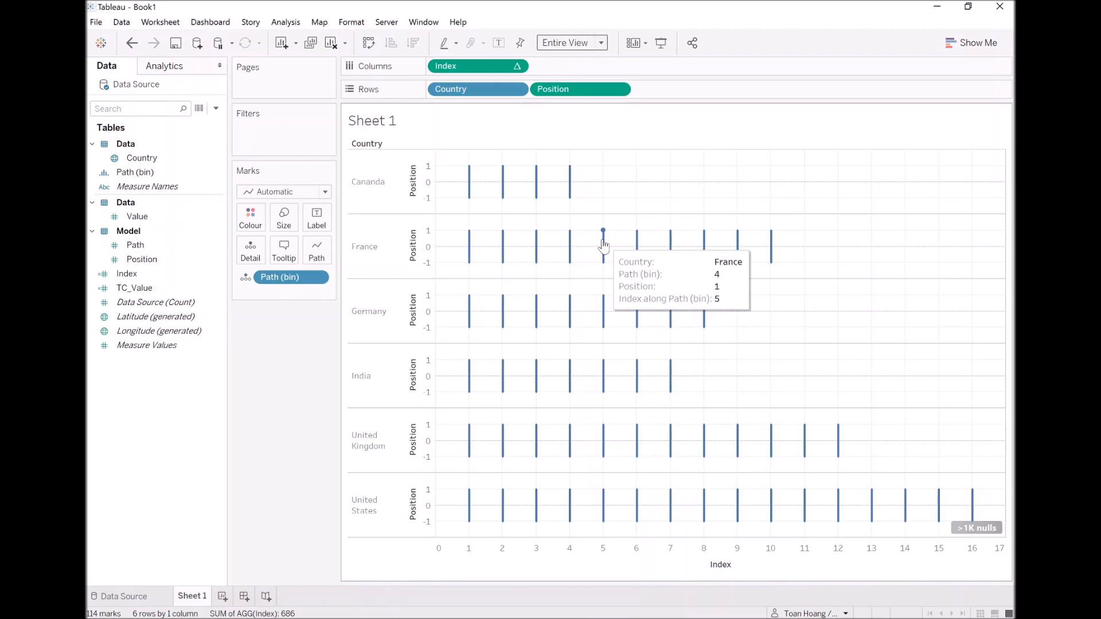
pyautogui.moveTo(609, 389)
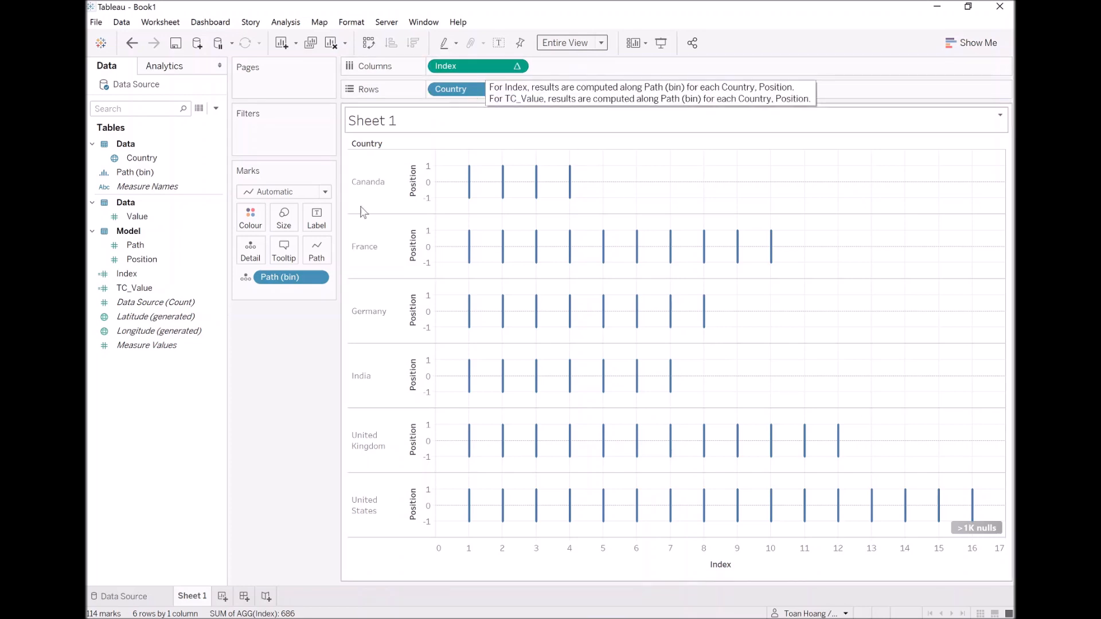
pyautogui.rightClick(142, 378)
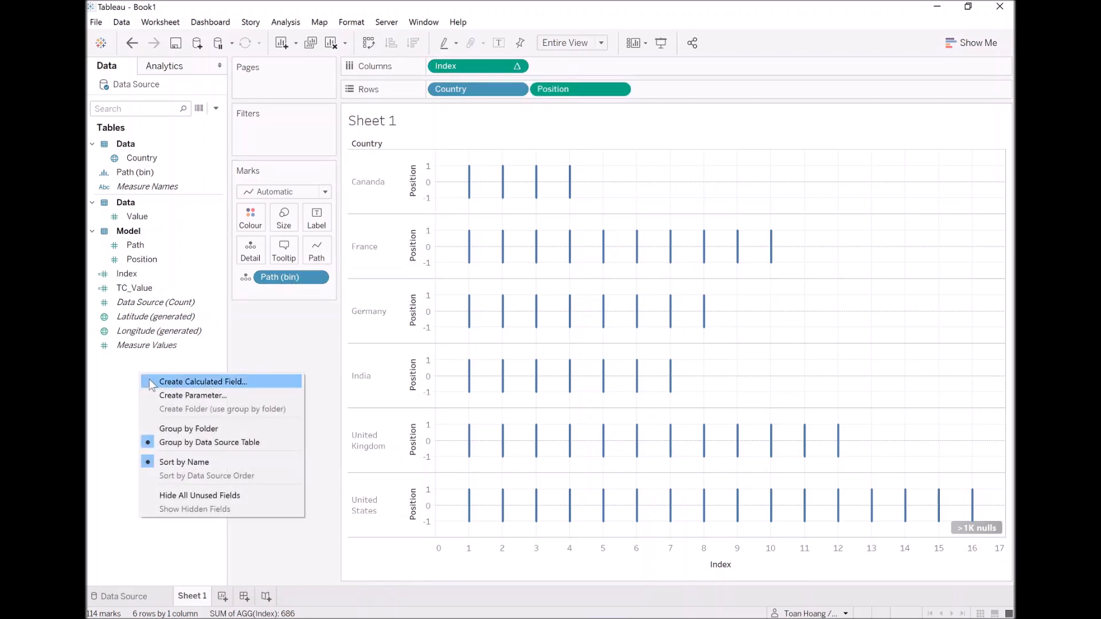
pyautogui.click(152, 383)
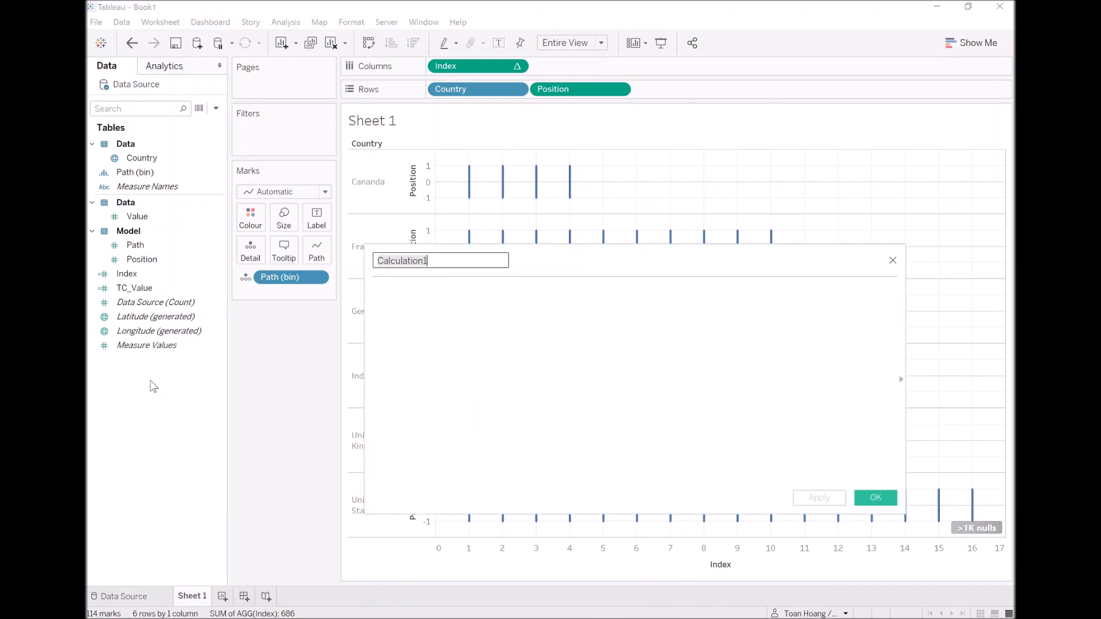
pyautogui.write('X')
pyautogui.press('Tab')
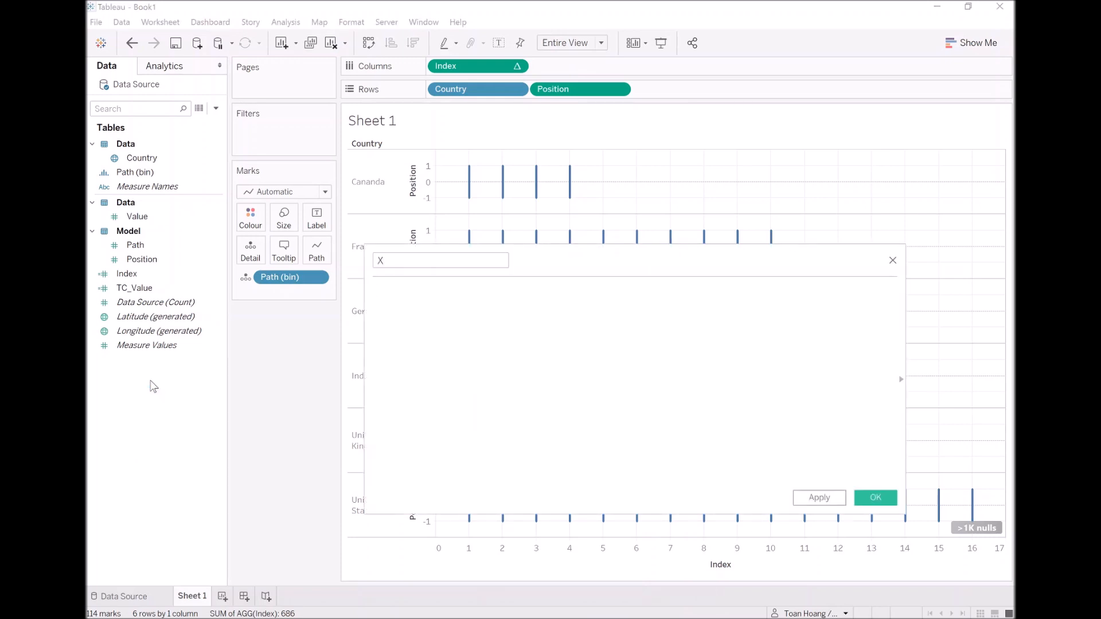
pyautogui.write('IF [Inde')
pyautogui.press('Return')
pyautogui.write('%5 = 0')
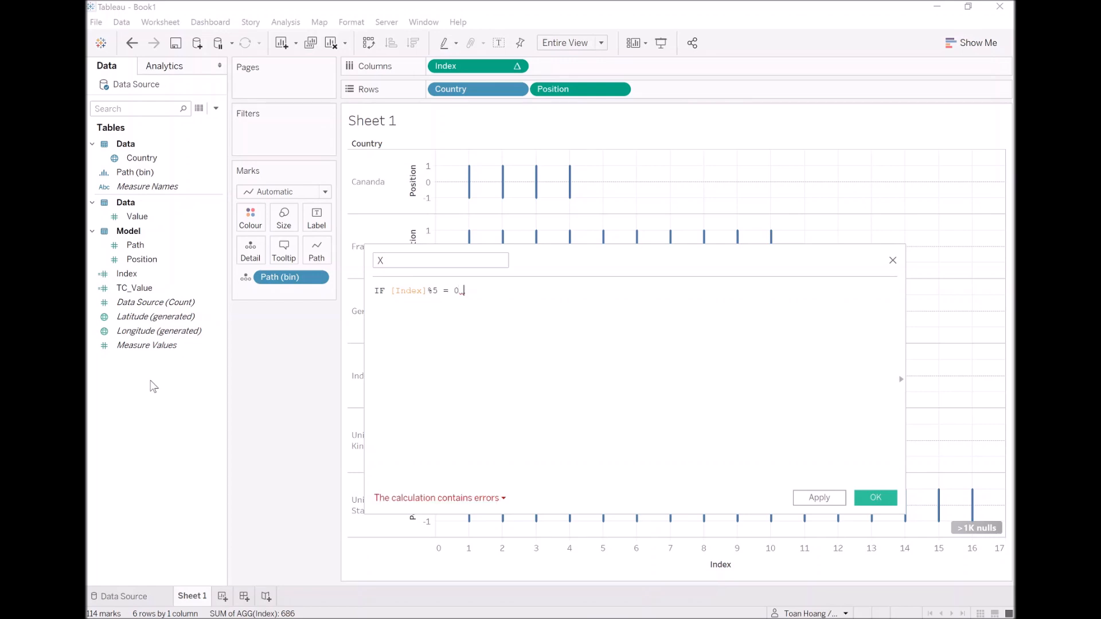
pyautogui.write(' AND tc')
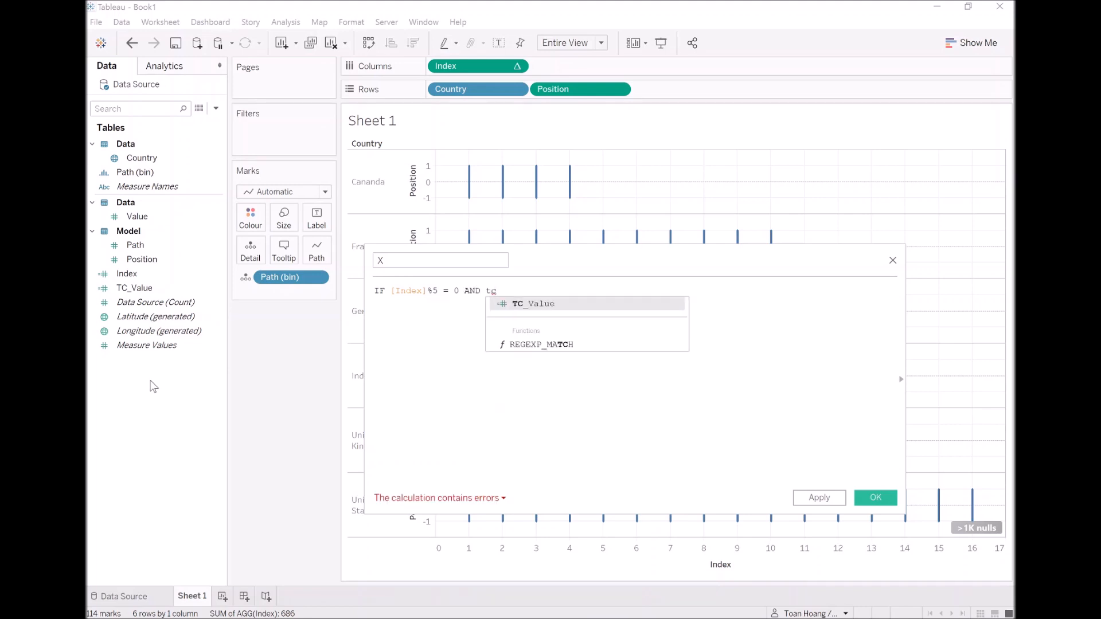
pyautogui.press('BackSpace')
pyautogui.press('BackSpace')
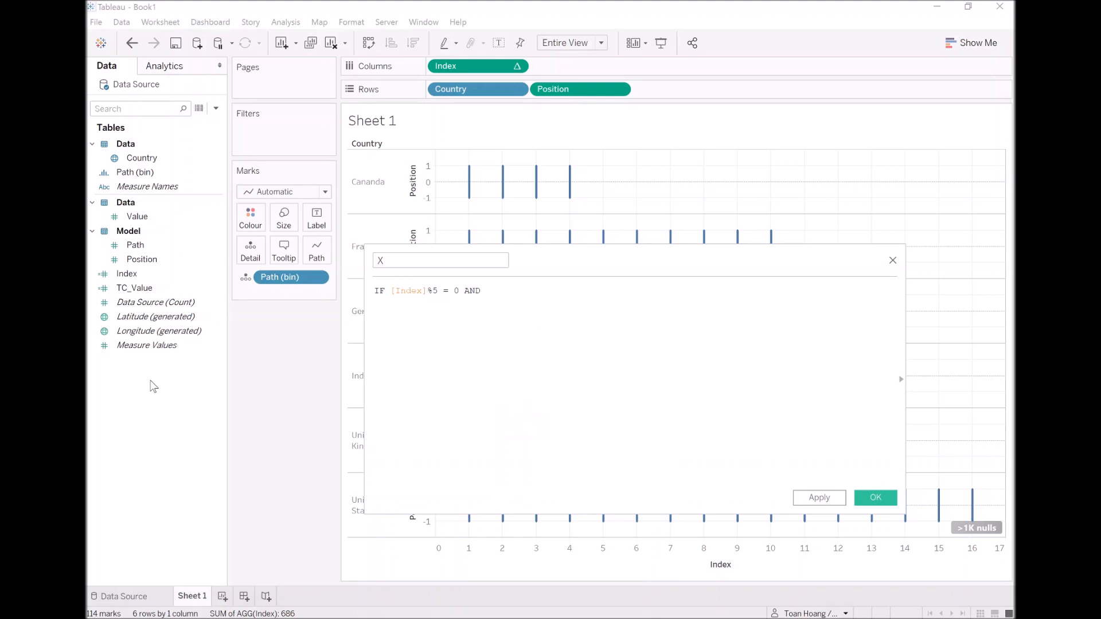
# Name the calculated field TC_Position, replace its formula with WINDOW_MAX(MAX([Position])), and save it
pyautogui.click(390, 260)
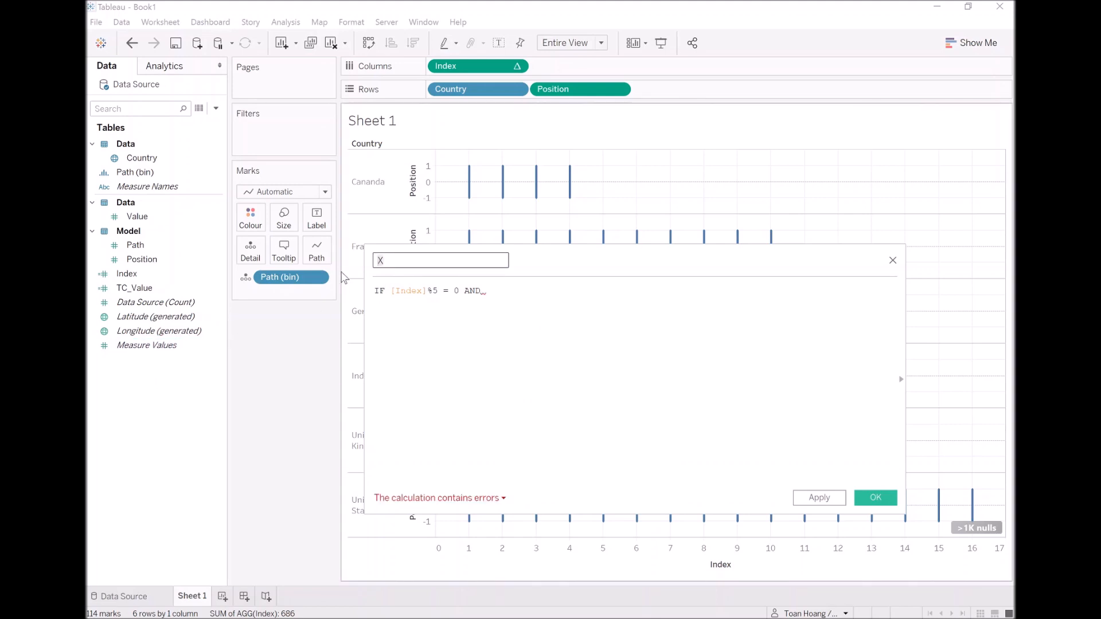
pyautogui.write('TC_Position')
pyautogui.press('Tab')
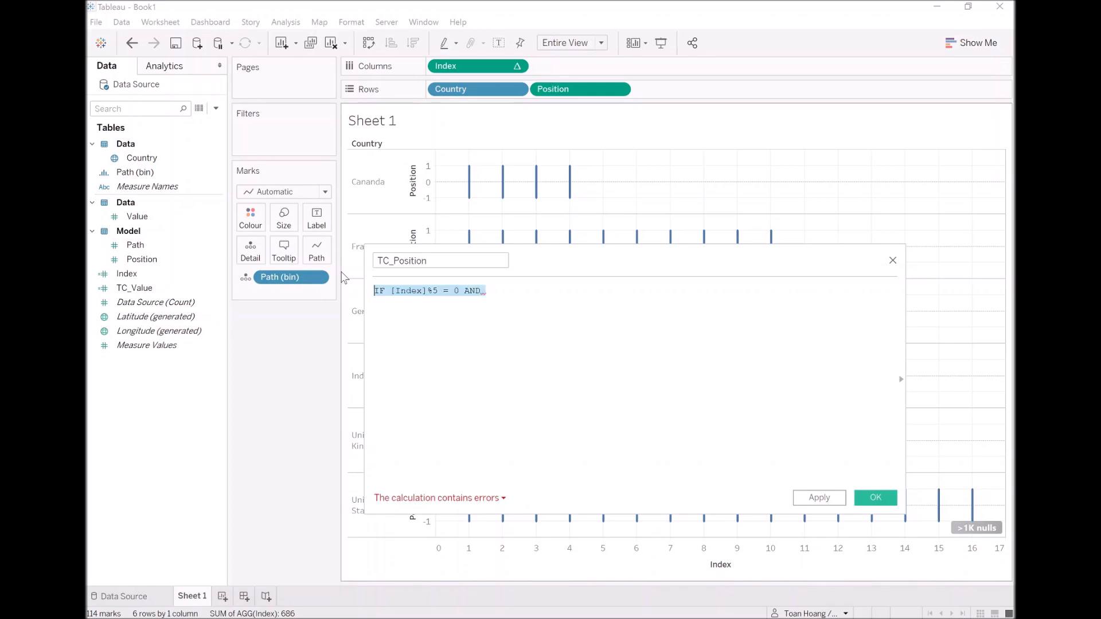
pyautogui.write('window_max')
pyautogui.press('Return')
pyautogui.write('max')
pyautogui.press('Return')
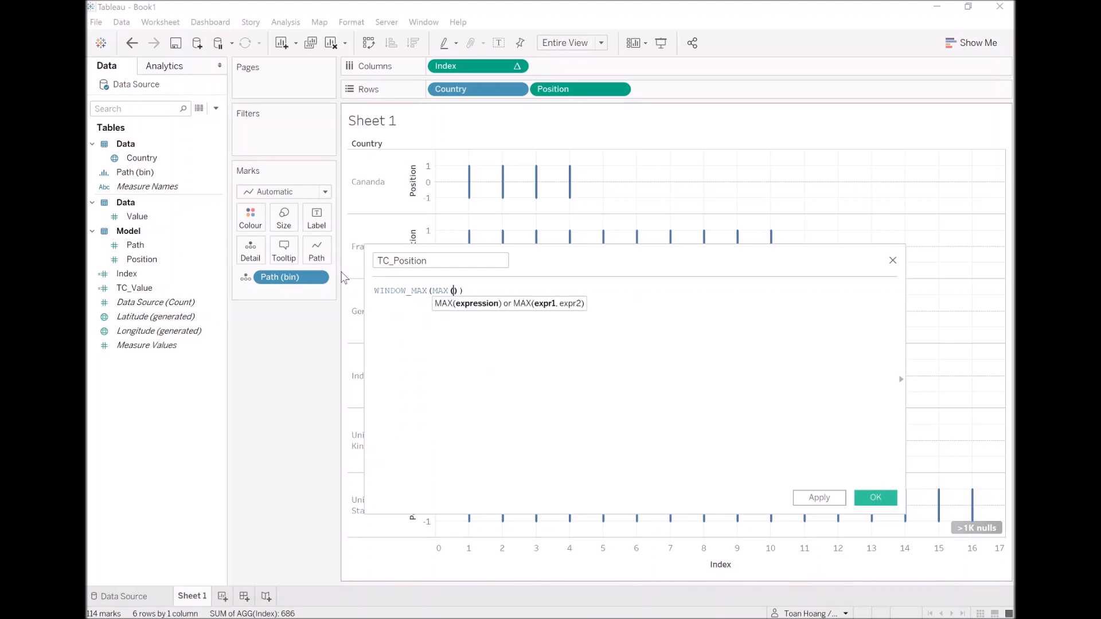
pyautogui.write('pos')
pyautogui.press('Return')
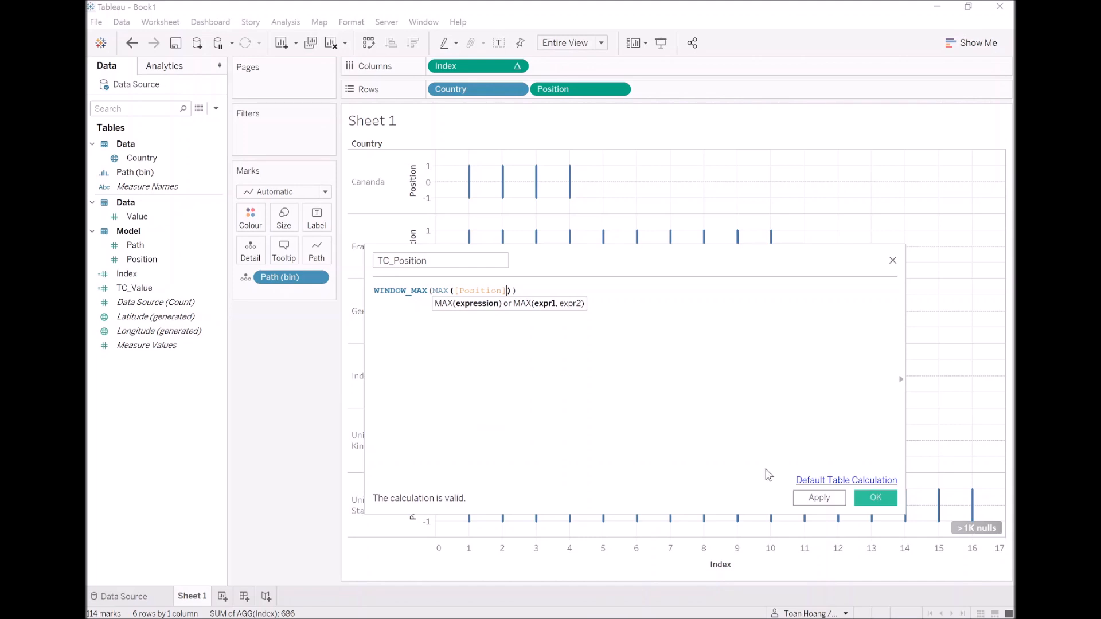
pyautogui.click(874, 497)
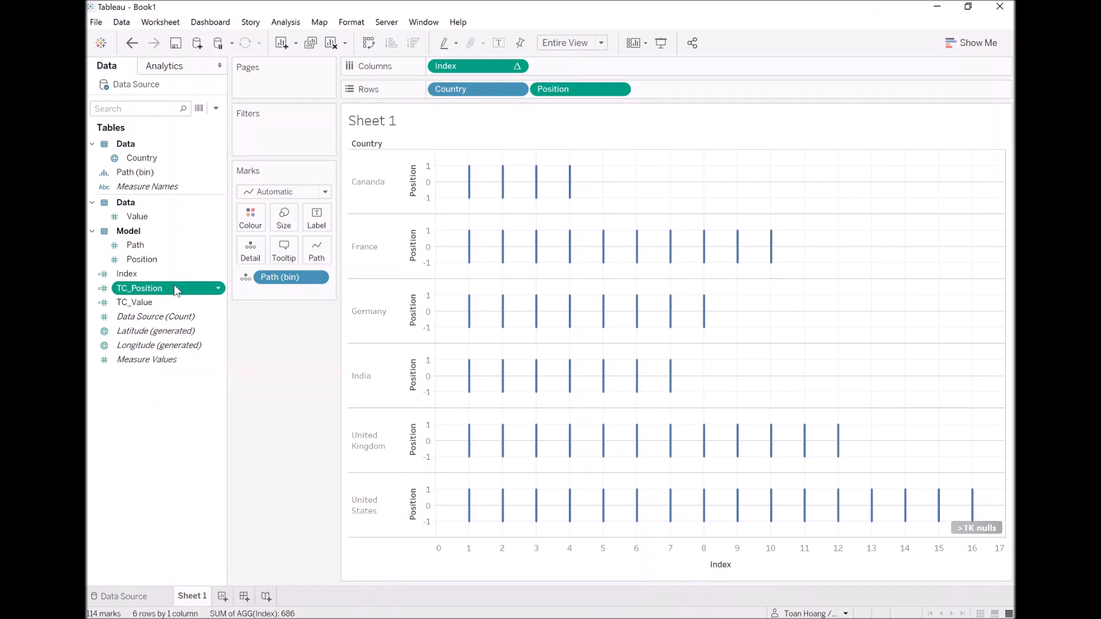
# Create a calculated field named X whose formula begins with IF [Index]%5 = 0 AND [TC_Position] = -1 THEN
pyautogui.rightClick(142, 406)
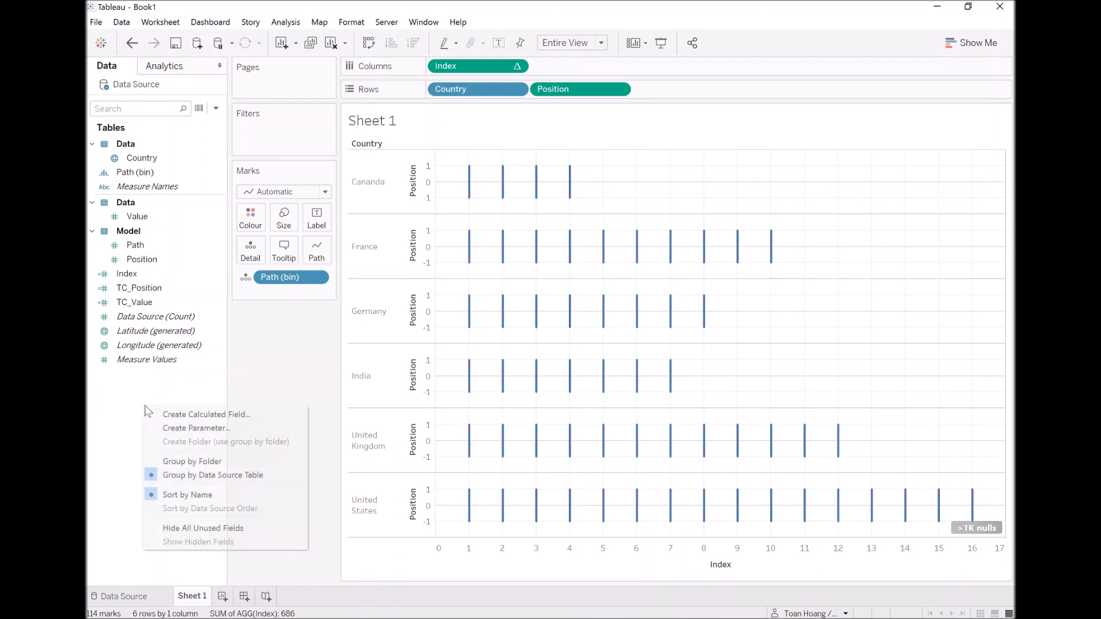
pyautogui.click(224, 412)
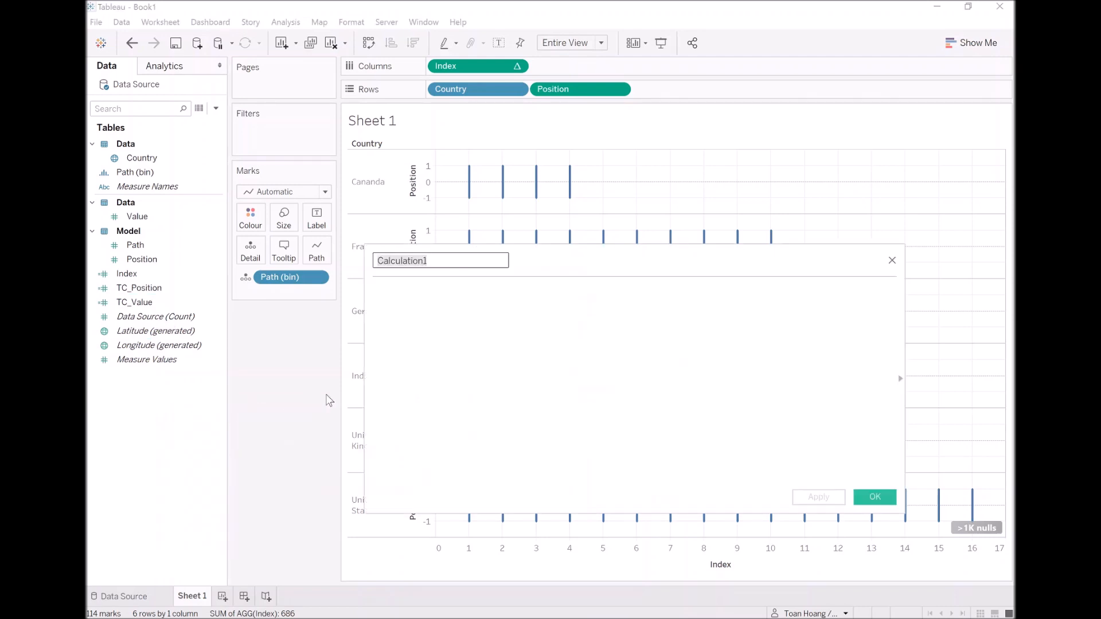
pyautogui.write('X')
pyautogui.press('Tab')
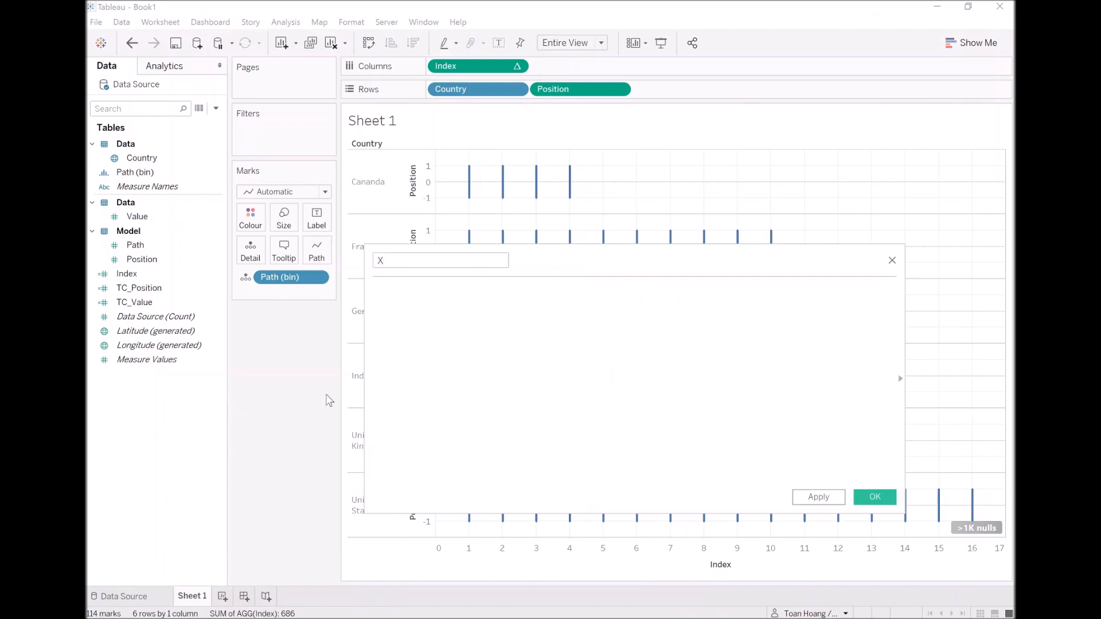
pyautogui.write('IF Inde')
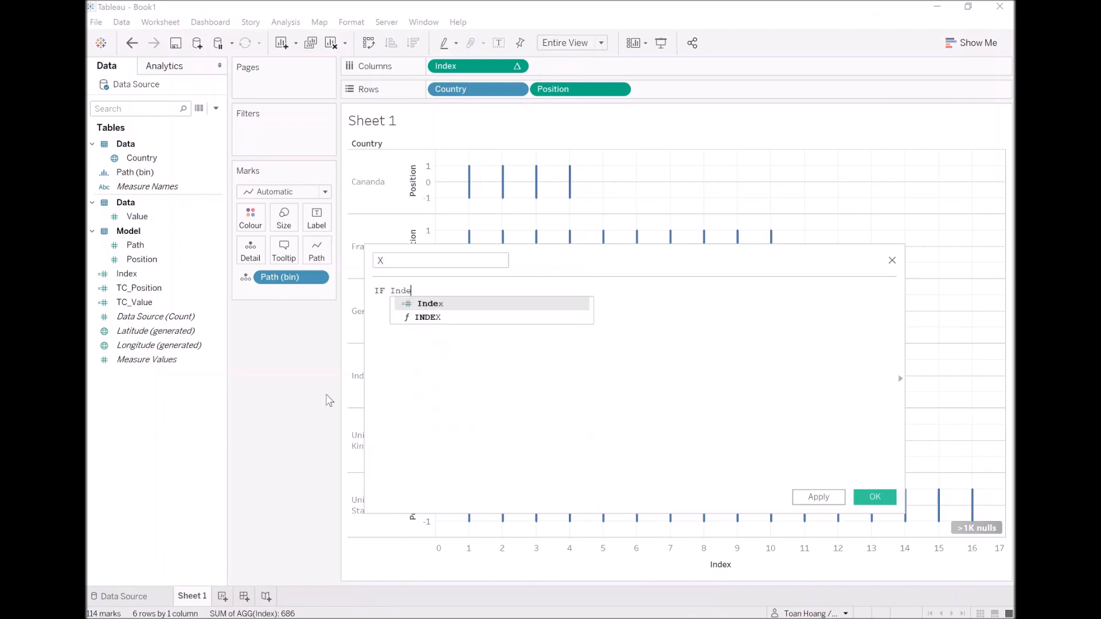
pyautogui.press('Return')
pyautogui.write('%5 = 0')
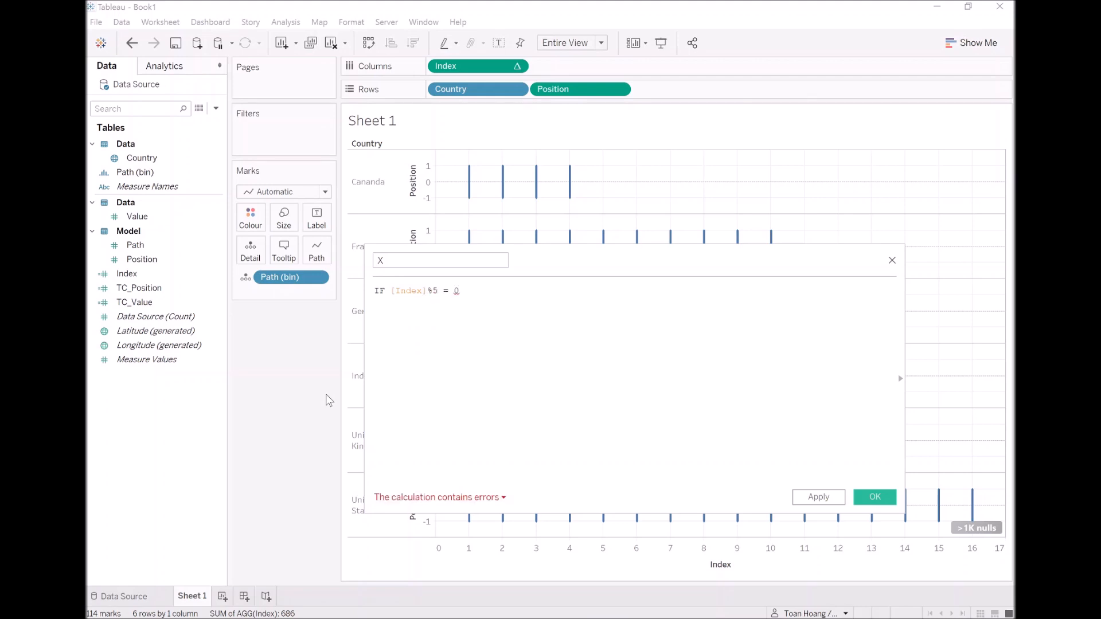
pyautogui.write(' AND')
pyautogui.write(' [TC')
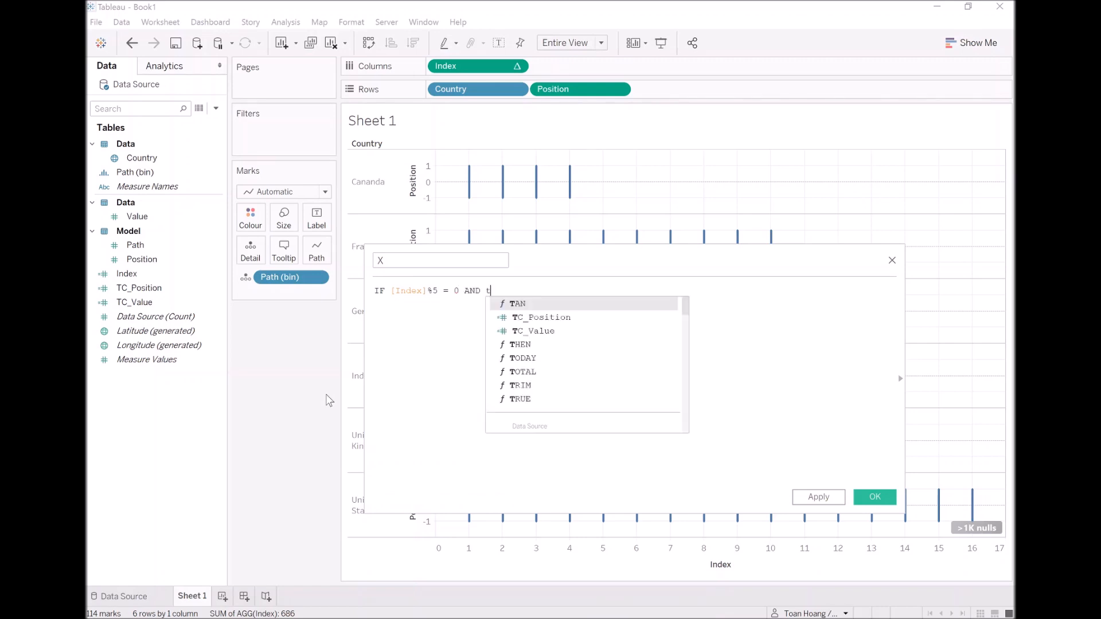
pyautogui.press('Return')
pyautogui.write('= -1 TH')
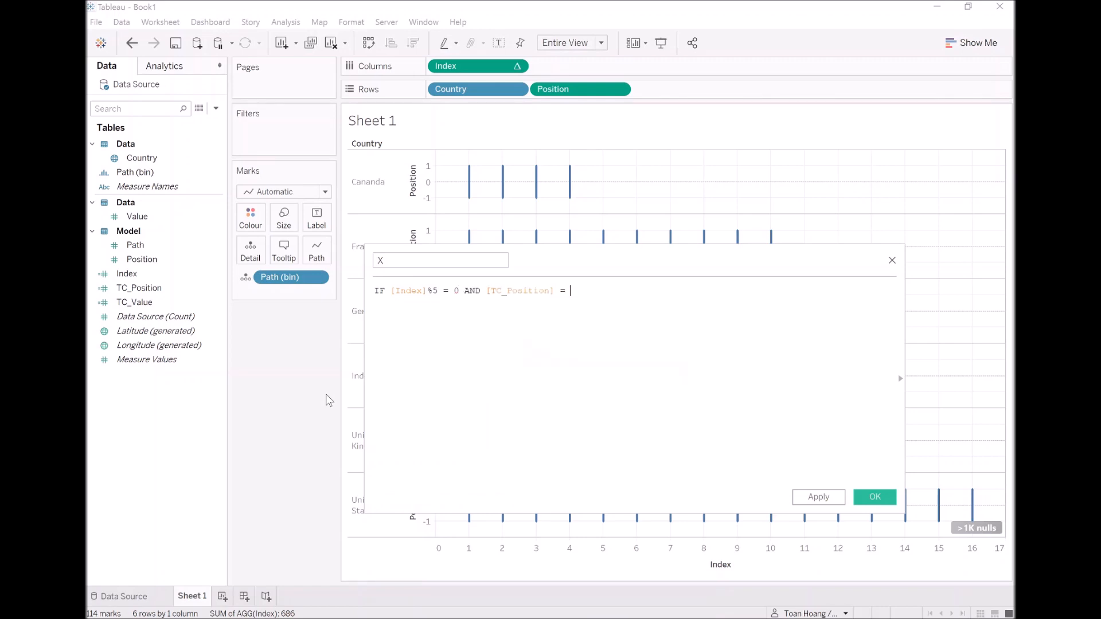
pyautogui.press('Return')
# Make the first branch of the X formula return [Index] - 4.3
pyautogui.press('Return')
pyautogui.write('inde')
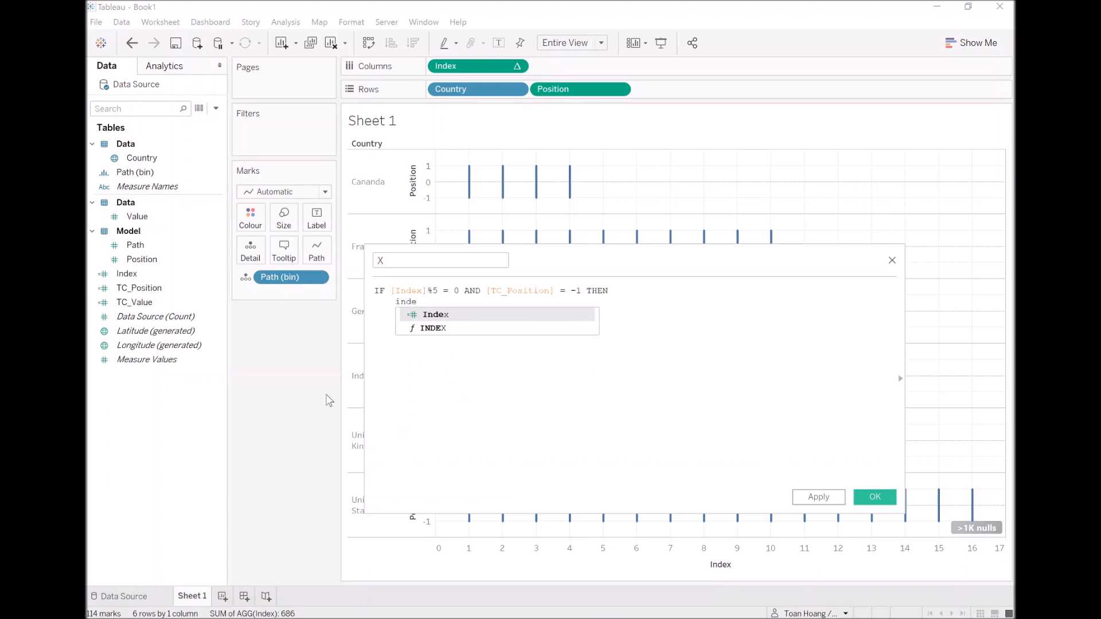
pyautogui.press('Return')
pyautogui.write('- ')
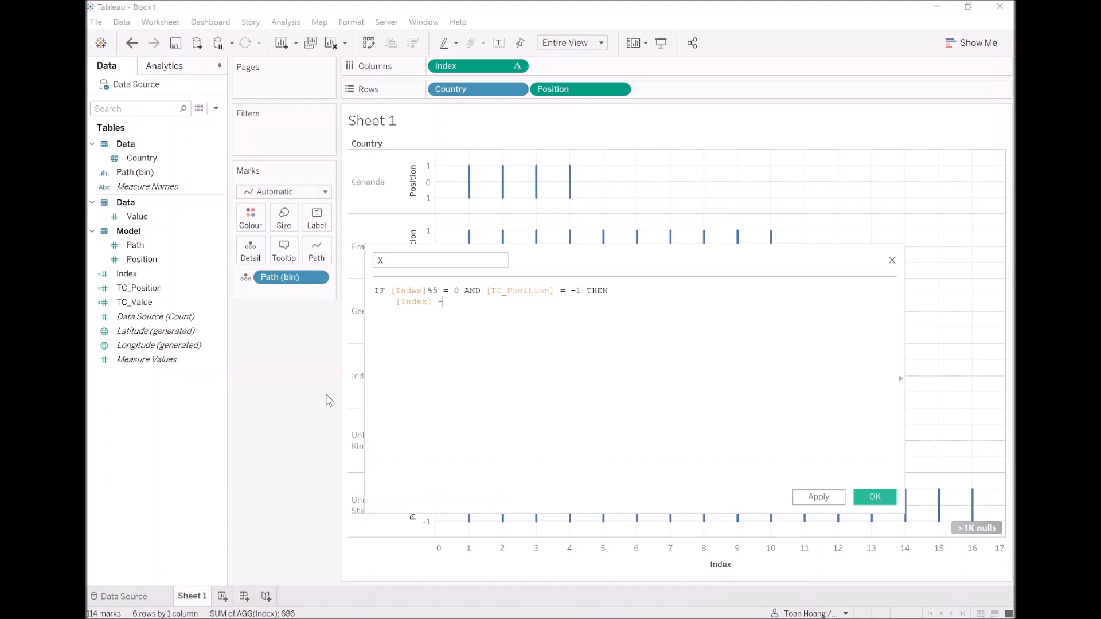
pyautogui.write('4.3')
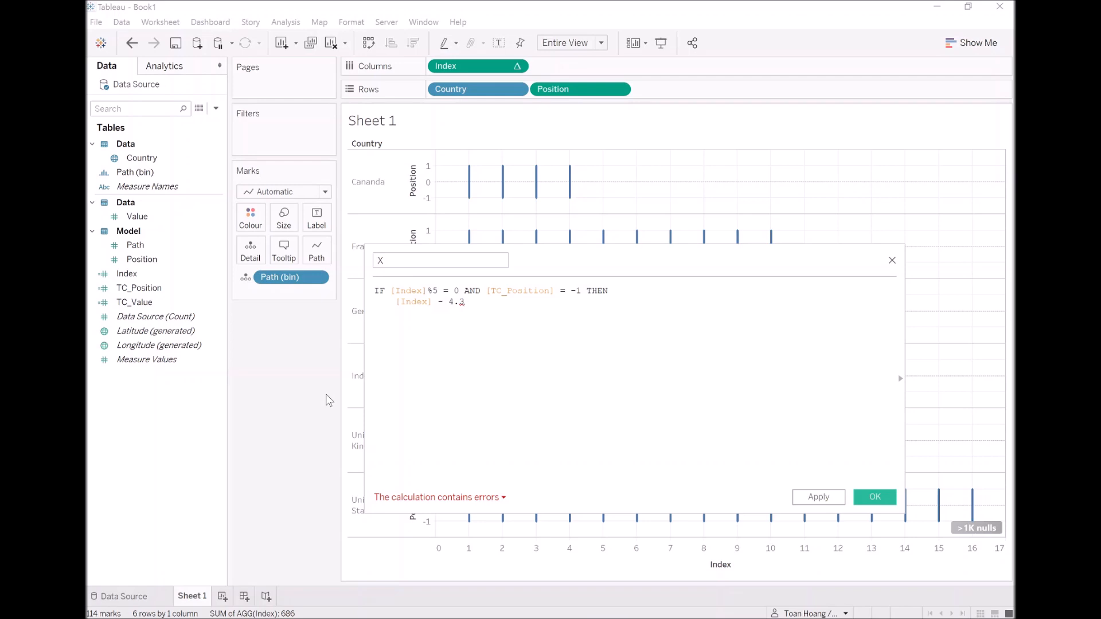
# Add the branch ELSEIF [Index]%5 = 0 AND [TC_Position] = 1 THEN, returning [Index] -0.7, to the X formula
pyautogui.press('Return')
pyautogui.write('ELSE')
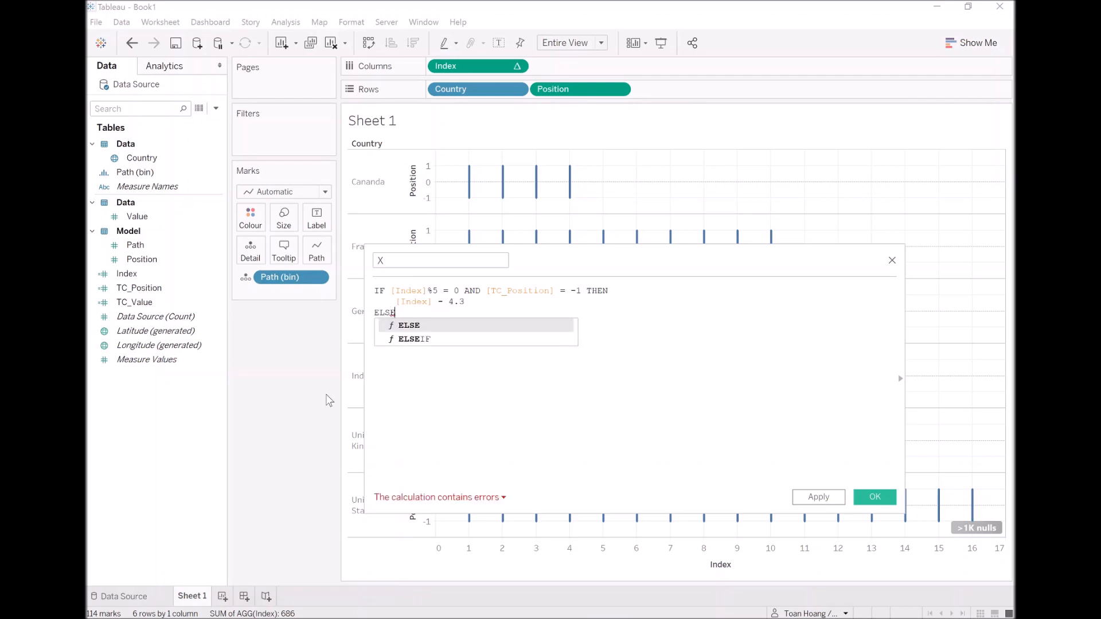
pyautogui.write('IF Inde')
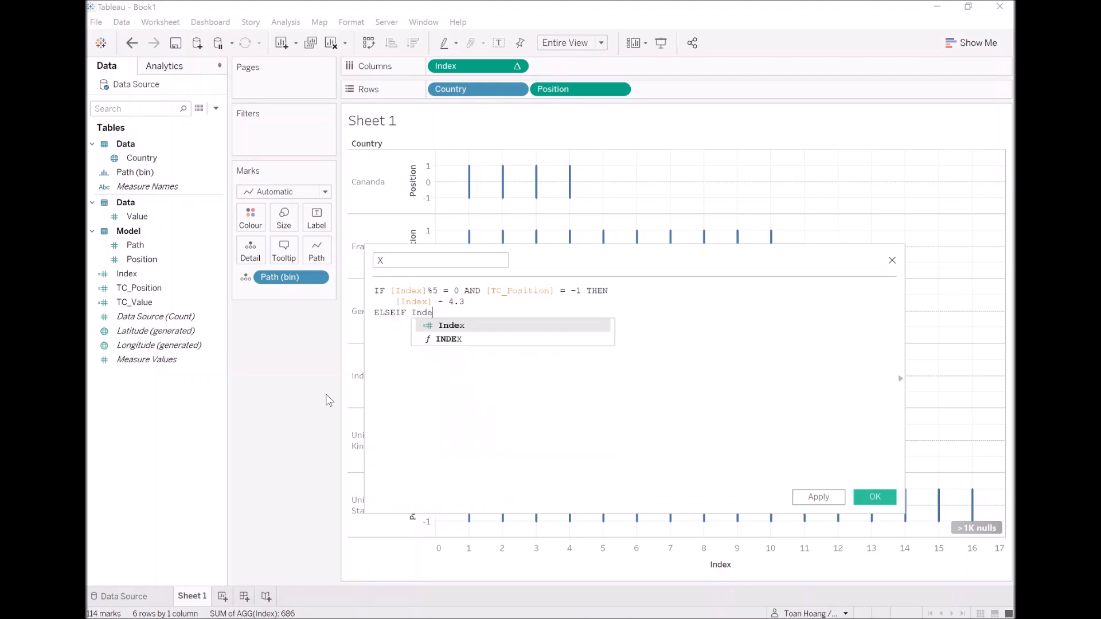
pyautogui.press('Return')
pyautogui.write('%')
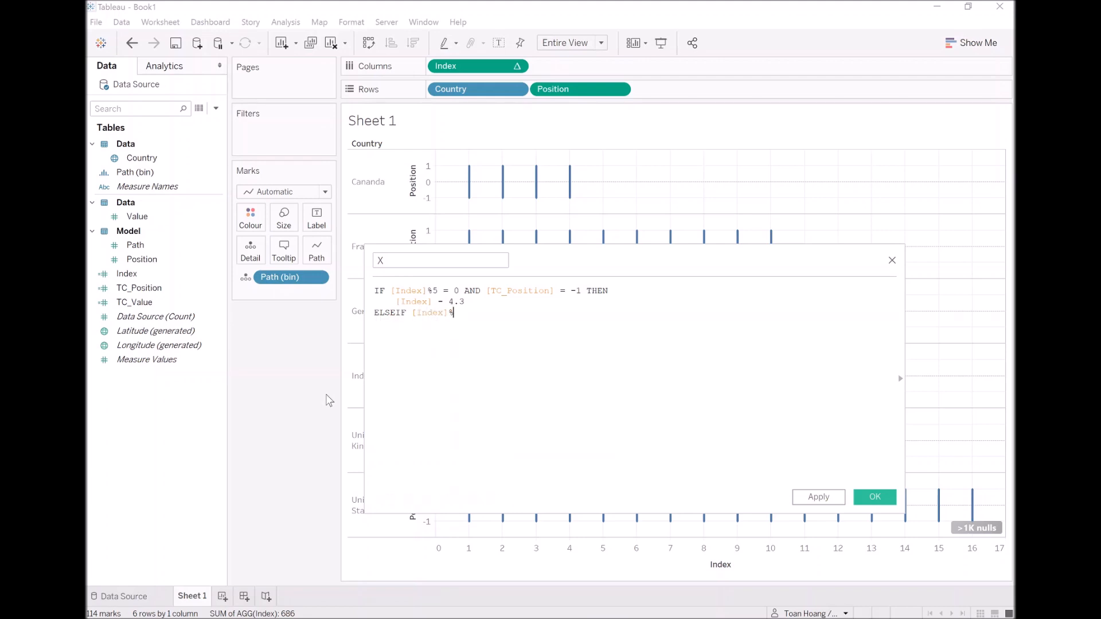
pyautogui.write('5 = 0 AND [TC')
pyautogui.press('Return')
pyautogui.write('= 1')
pyautogui.write(' THEN     ')
pyautogui.write('Inde')
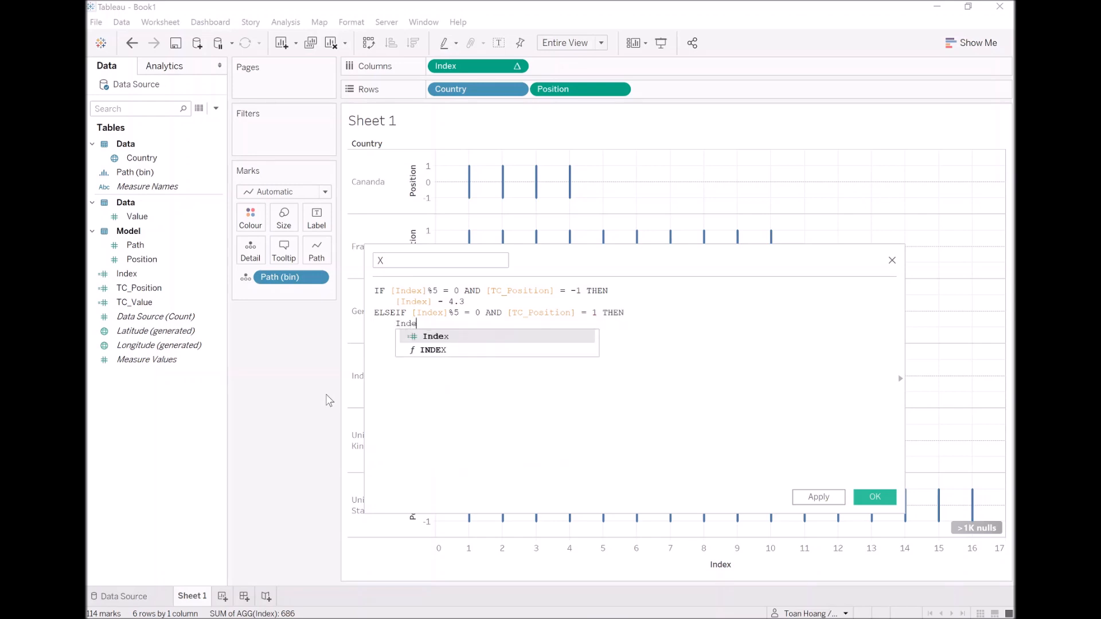
pyautogui.press('Return')
pyautogui.write('-0.7')
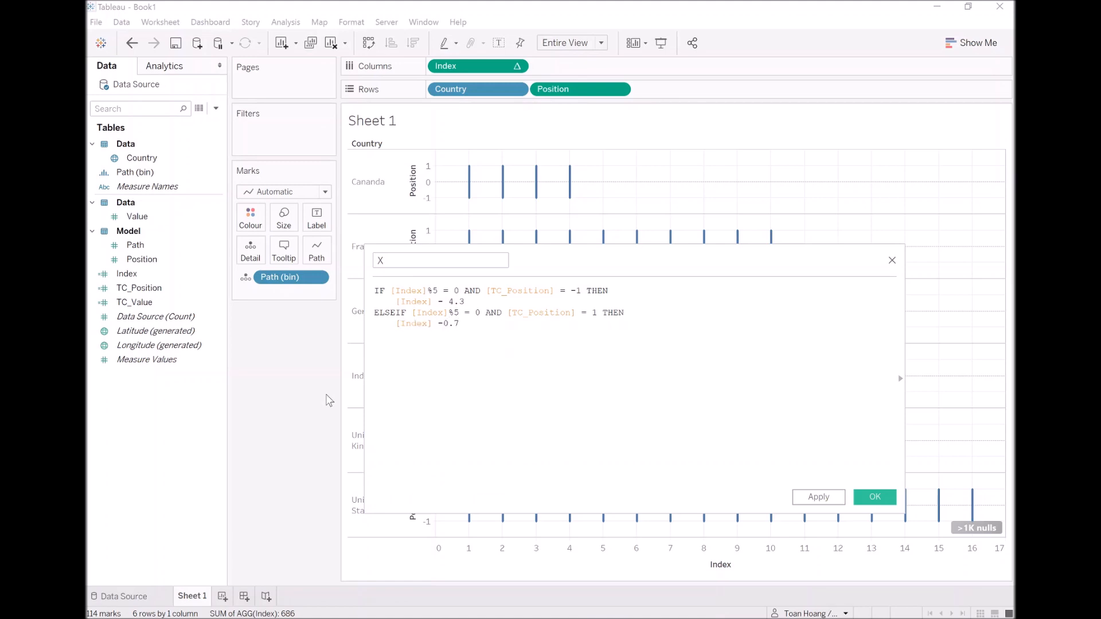
# Finish the X formula with ELSE [Index] and END, and save the field
pyautogui.press('Return')
pyautogui.write('ELSE')
pyautogui.press('Return')
pyautogui.write('Index')
pyautogui.press('Return')
pyautogui.write('END')
pyautogui.press('Return')
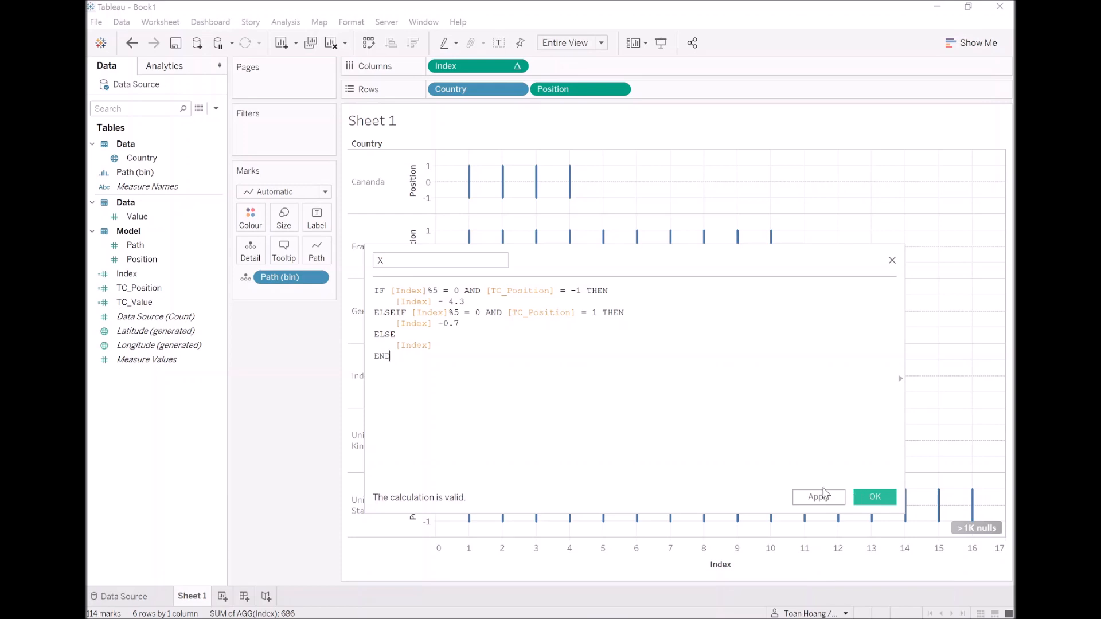
pyautogui.click(820, 496)
pyautogui.click(869, 497)
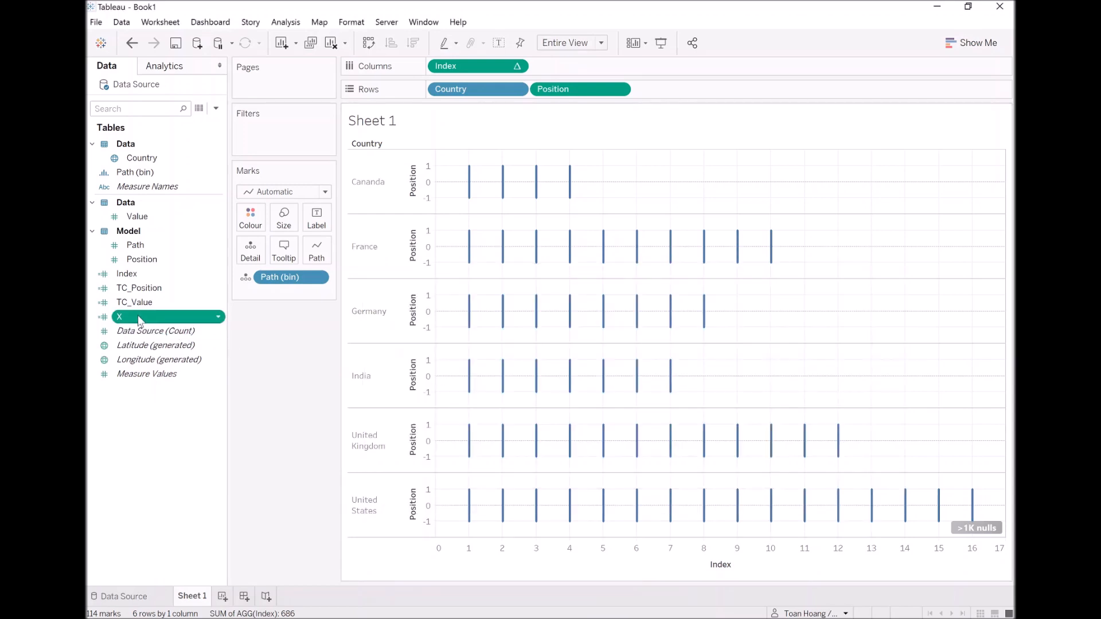
# Place X on Columns after Index and compute its table calculation using Path (bin)
pyautogui.moveTo(135, 315); pyautogui.dragTo(615, 73)
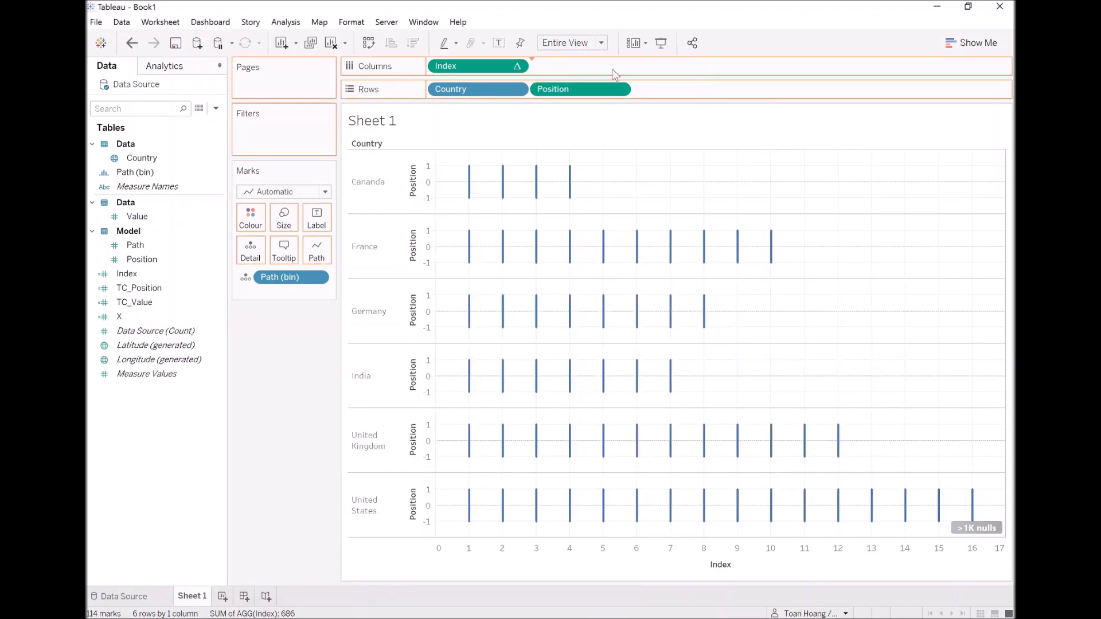
pyautogui.rightClick(586, 70)
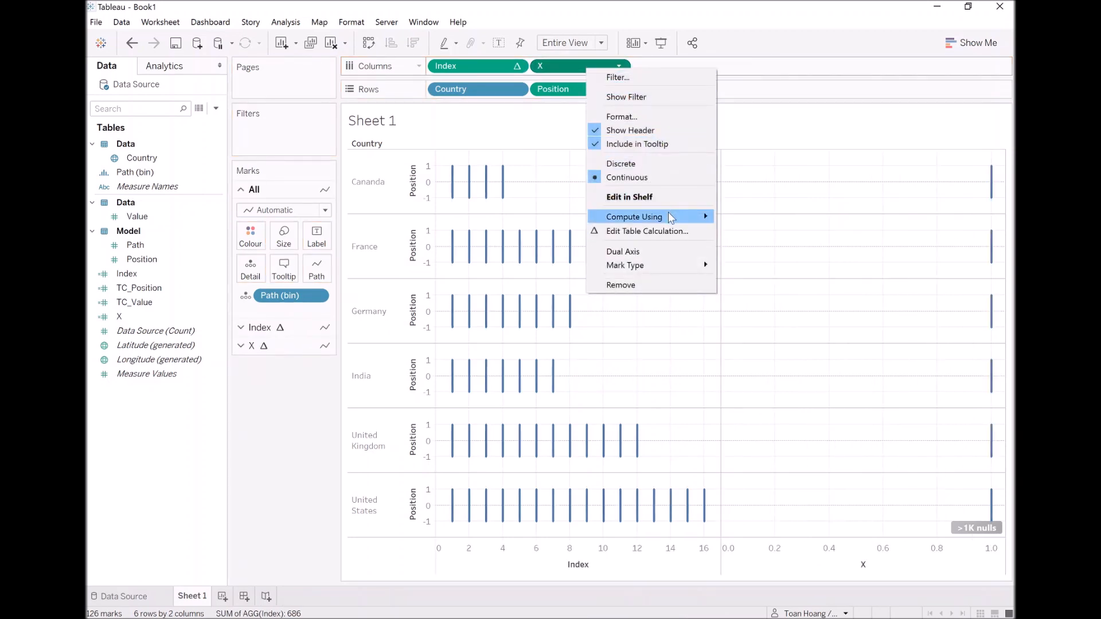
pyautogui.moveTo(666, 215)
pyautogui.click(749, 301)
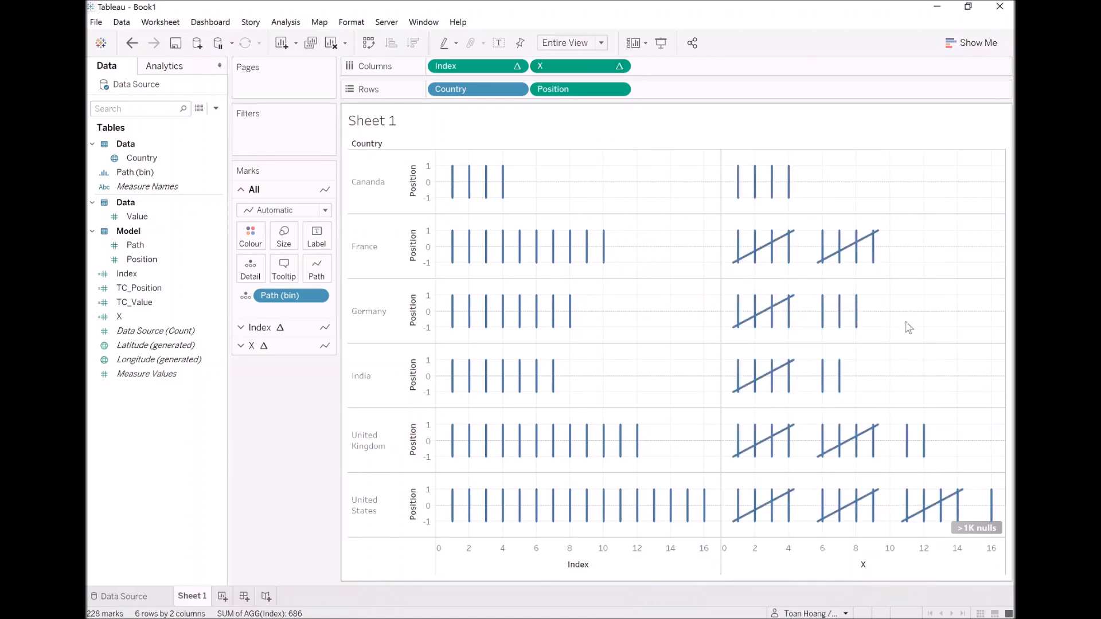
pyautogui.moveTo(796, 236)
pyautogui.moveTo(605, 266)
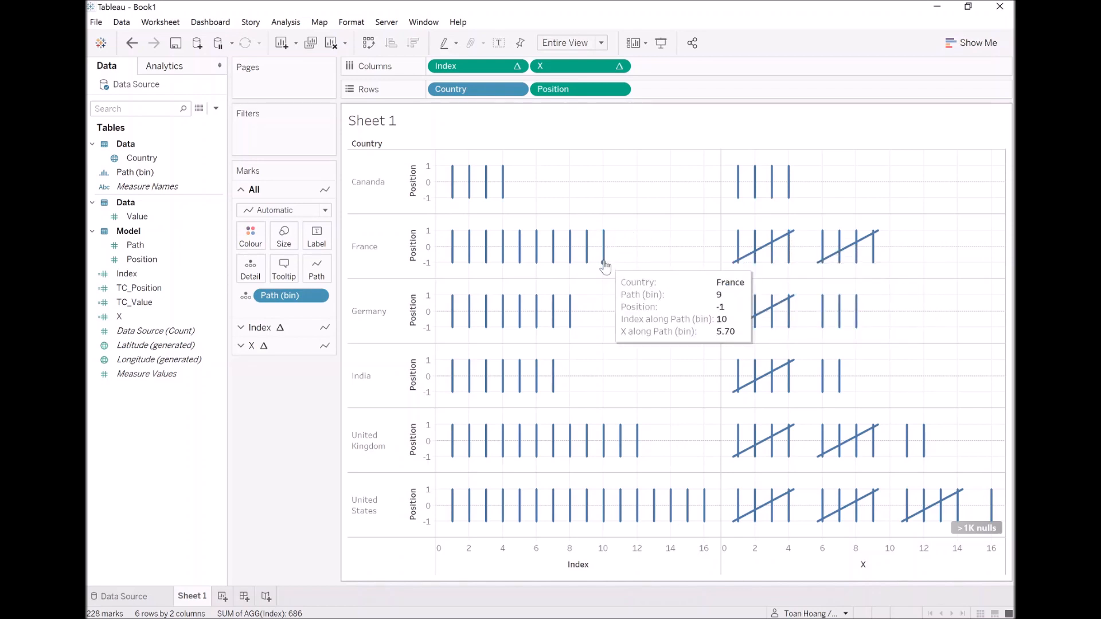
pyautogui.moveTo(605, 234)
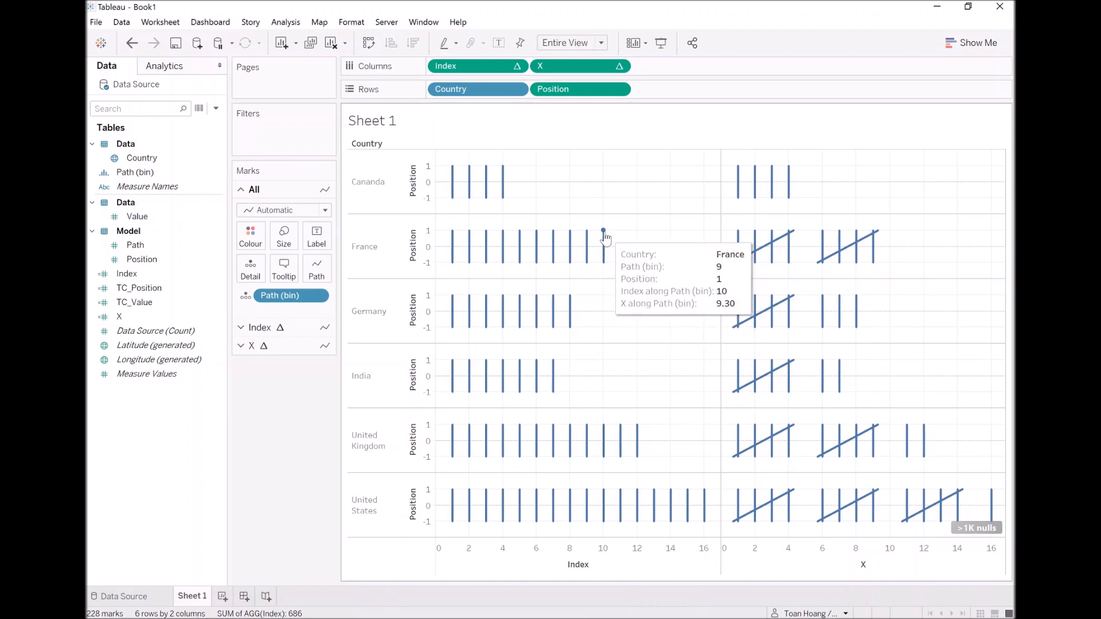
# Remove Index from Columns so only X remains, and filter out the null X values
pyautogui.moveTo(769, 248)
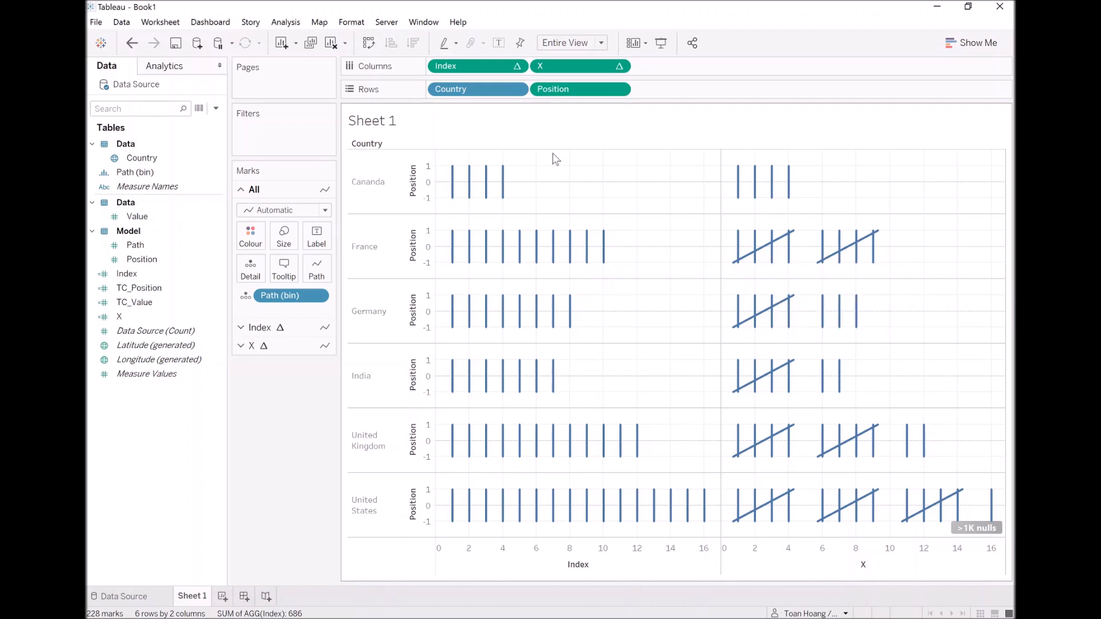
pyautogui.moveTo(467, 67); pyautogui.dragTo(283, 422)
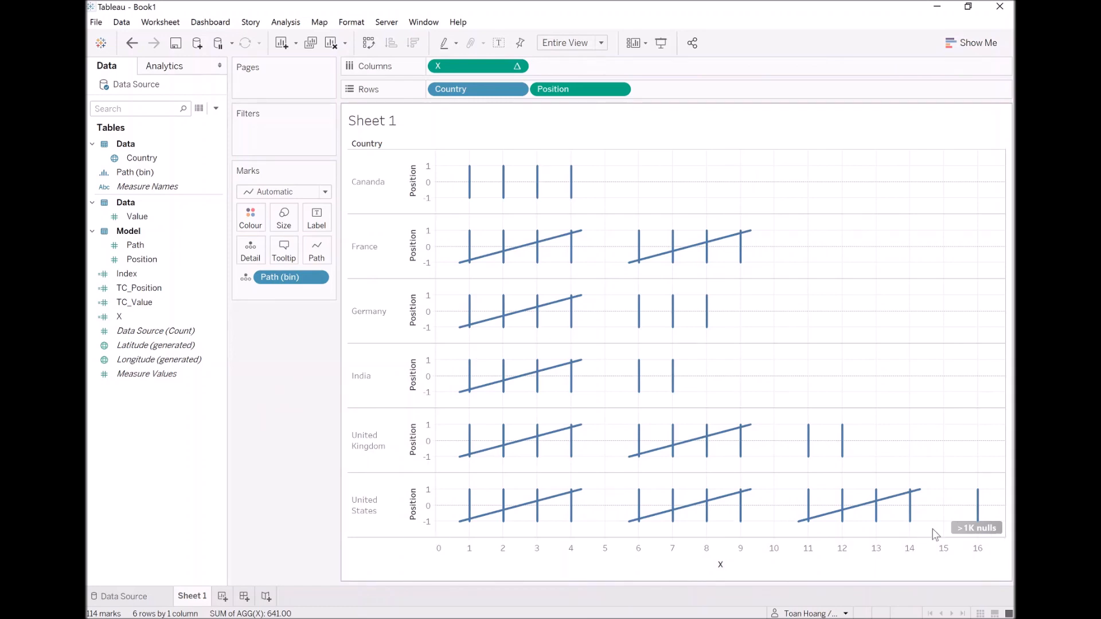
pyautogui.click(973, 523)
pyautogui.click(550, 310)
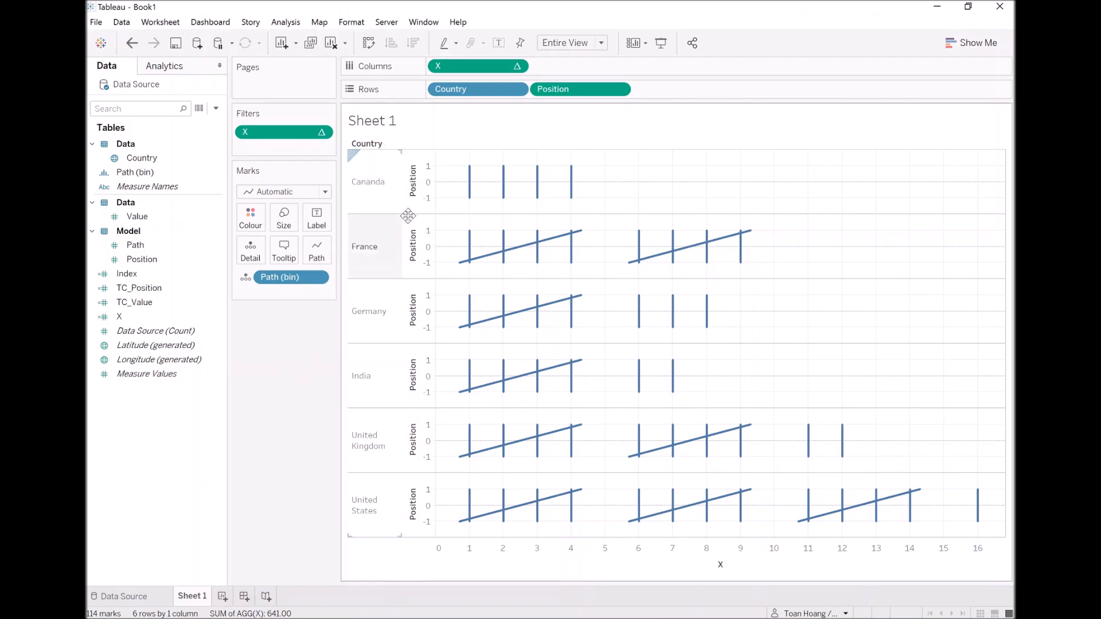
# Hide the Position axis header and the X axis header on the chart
pyautogui.rightClick(422, 187)
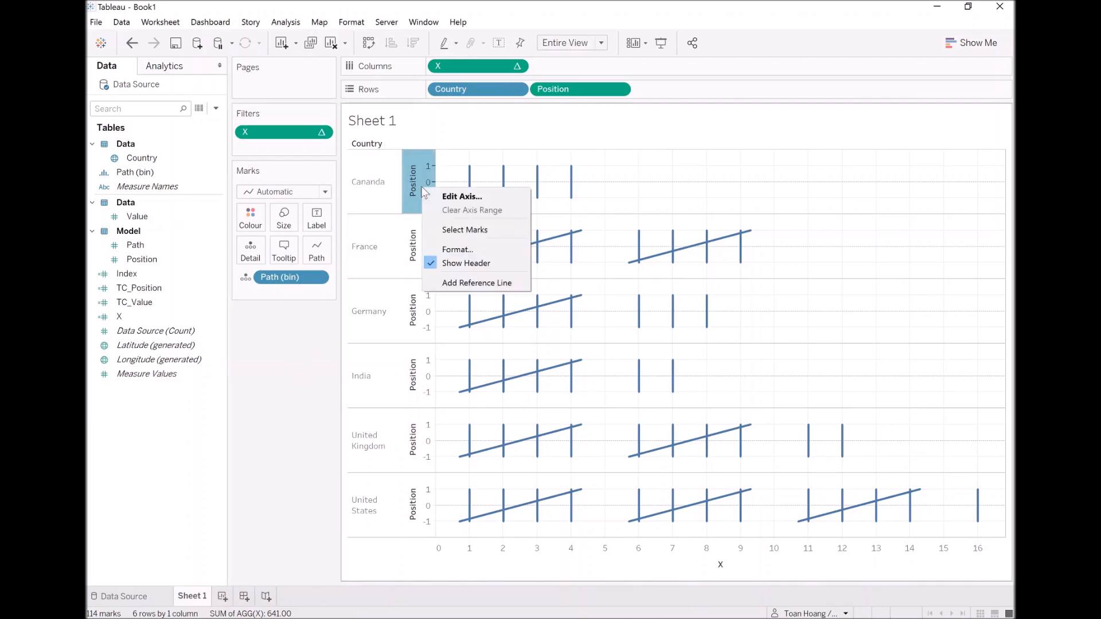
pyautogui.click(482, 263)
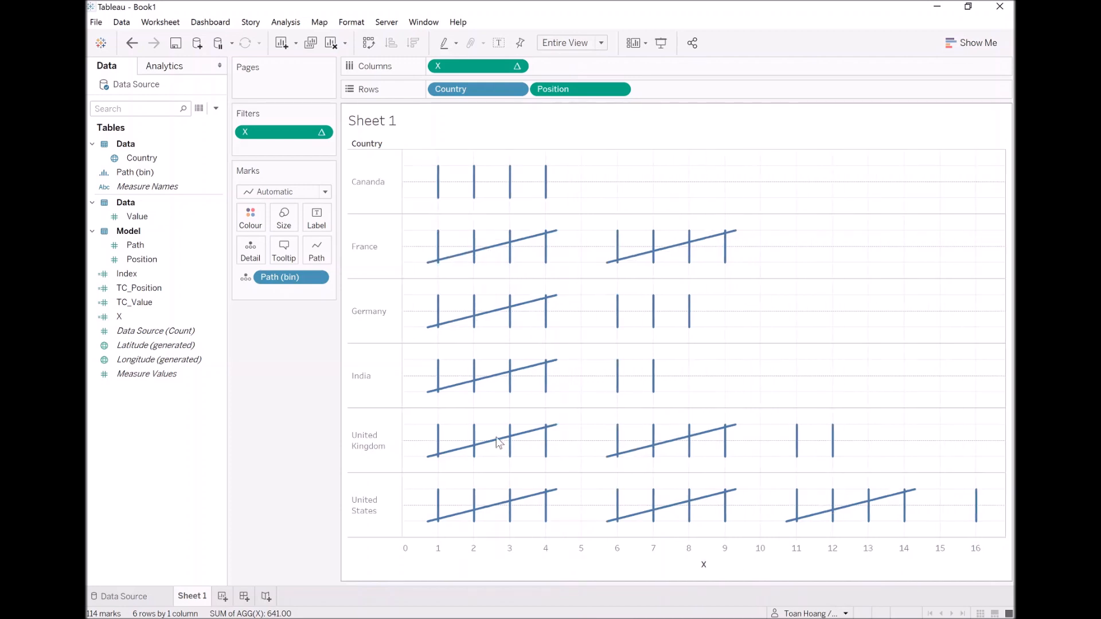
pyautogui.click(492, 559)
pyautogui.rightClick(491, 554)
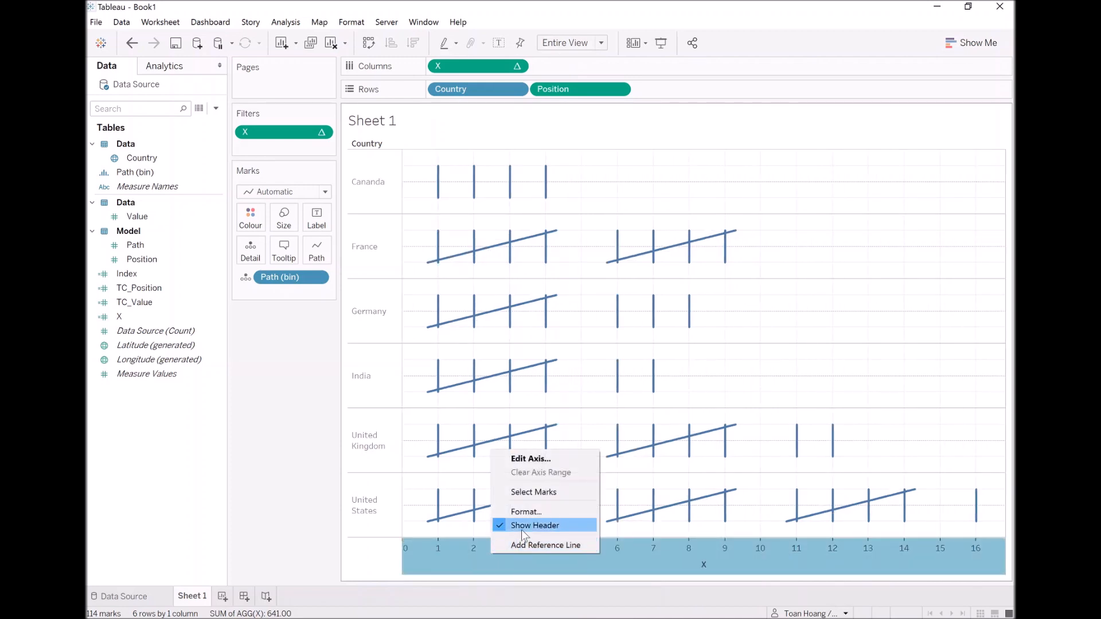
pyautogui.click(522, 528)
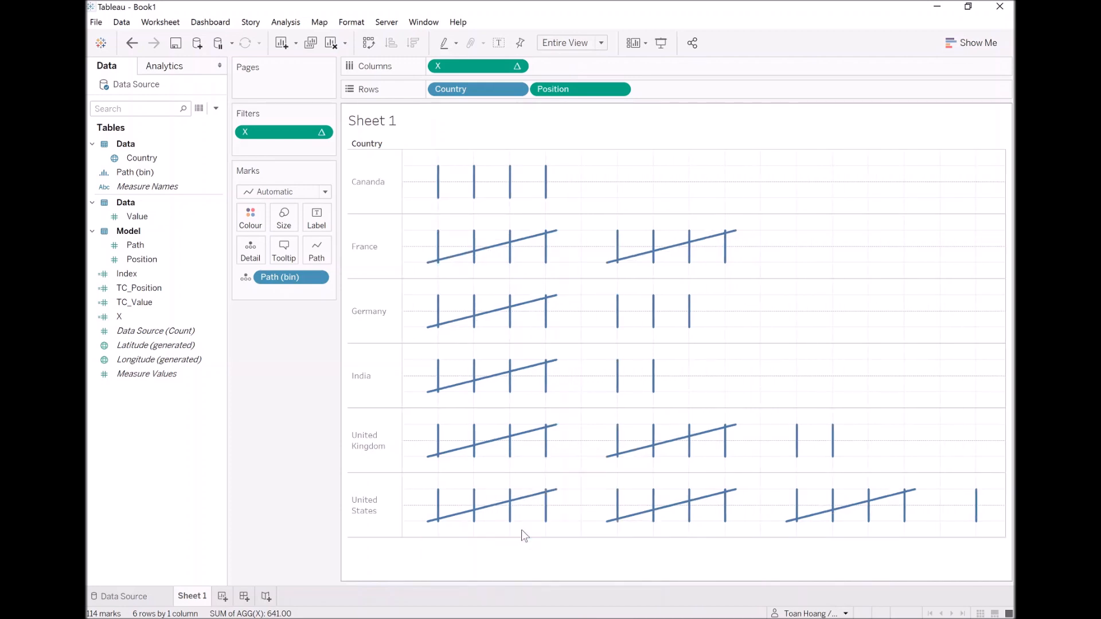
# Hide the Country field label for rows and widen the country name column so each name fits on one line
pyautogui.rightClick(371, 147)
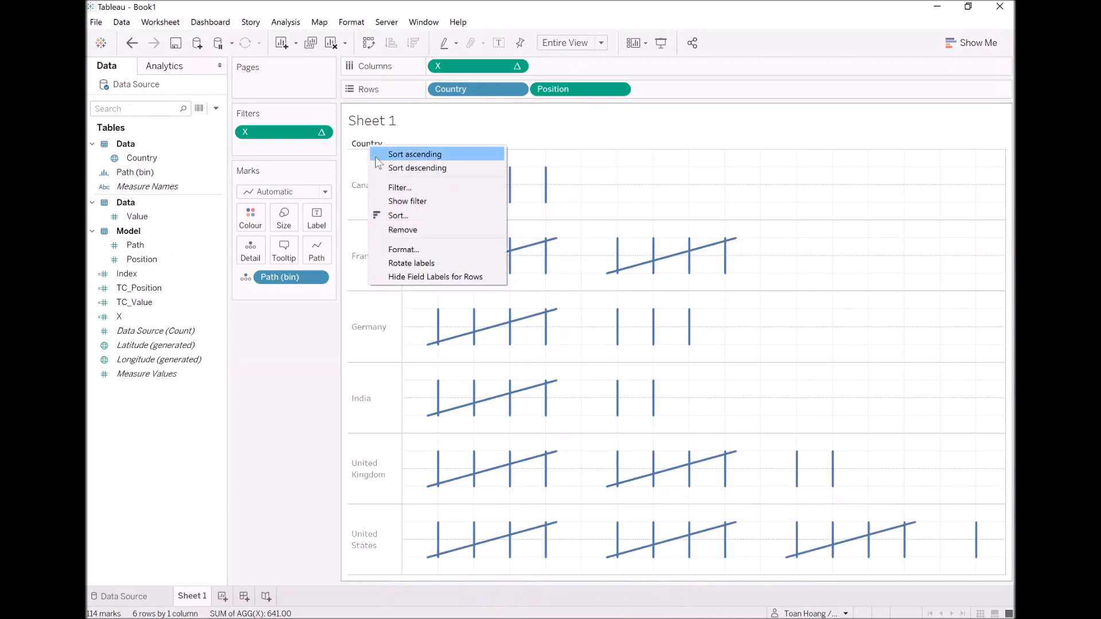
pyautogui.click(439, 275)
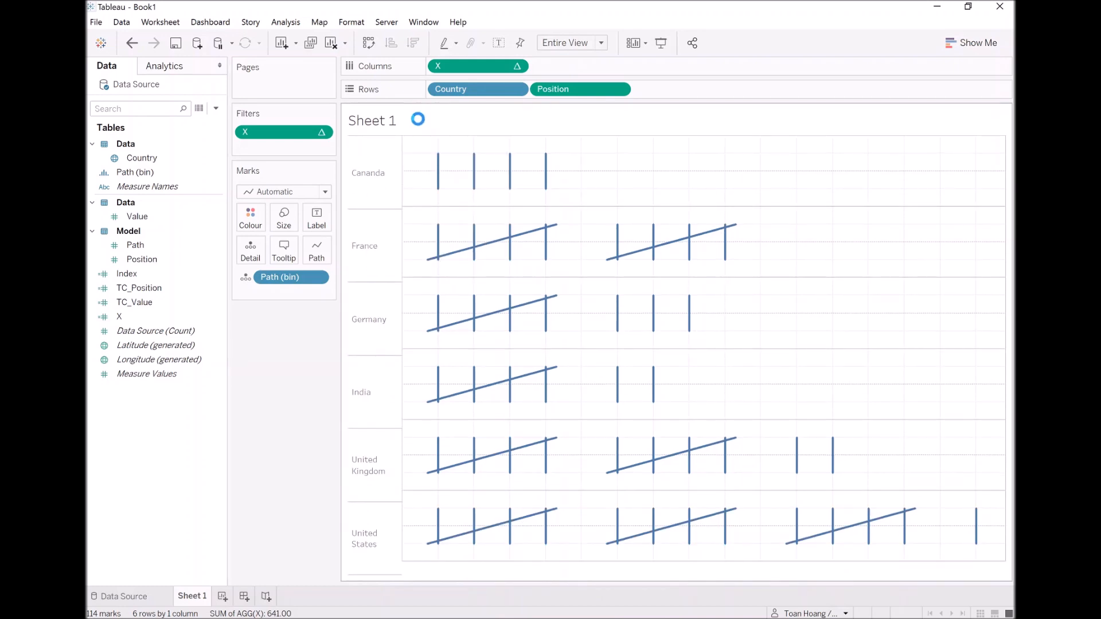
pyautogui.moveTo(402, 202); pyautogui.dragTo(426, 202)
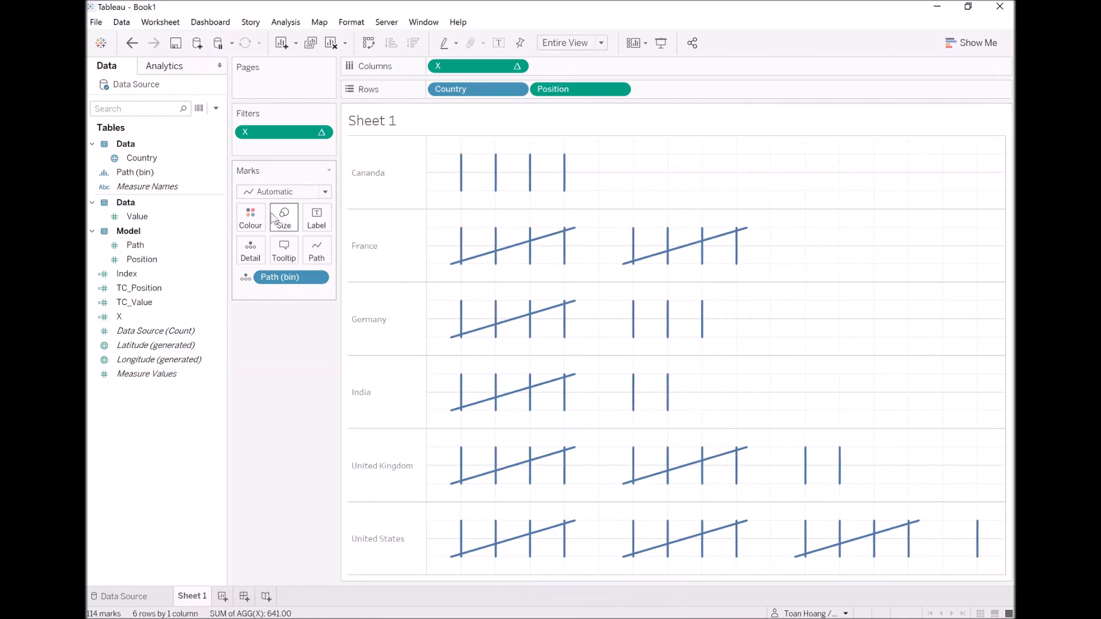
# Colour the tally marks dark grey and set their opacity to 80%
pyautogui.click(250, 217)
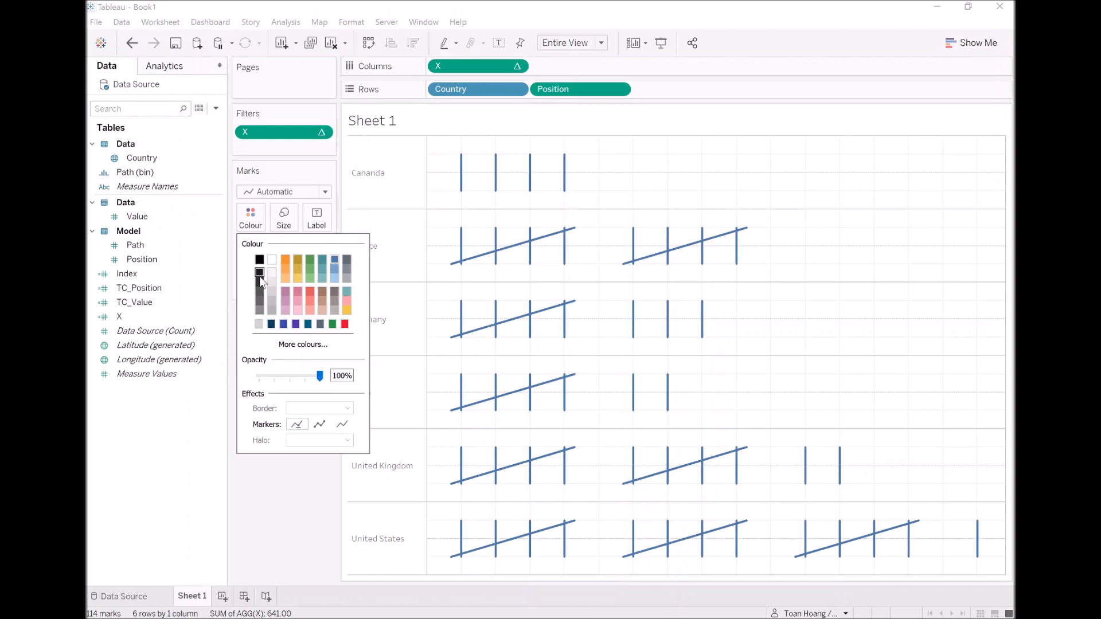
pyautogui.click(259, 274)
pyautogui.click(260, 281)
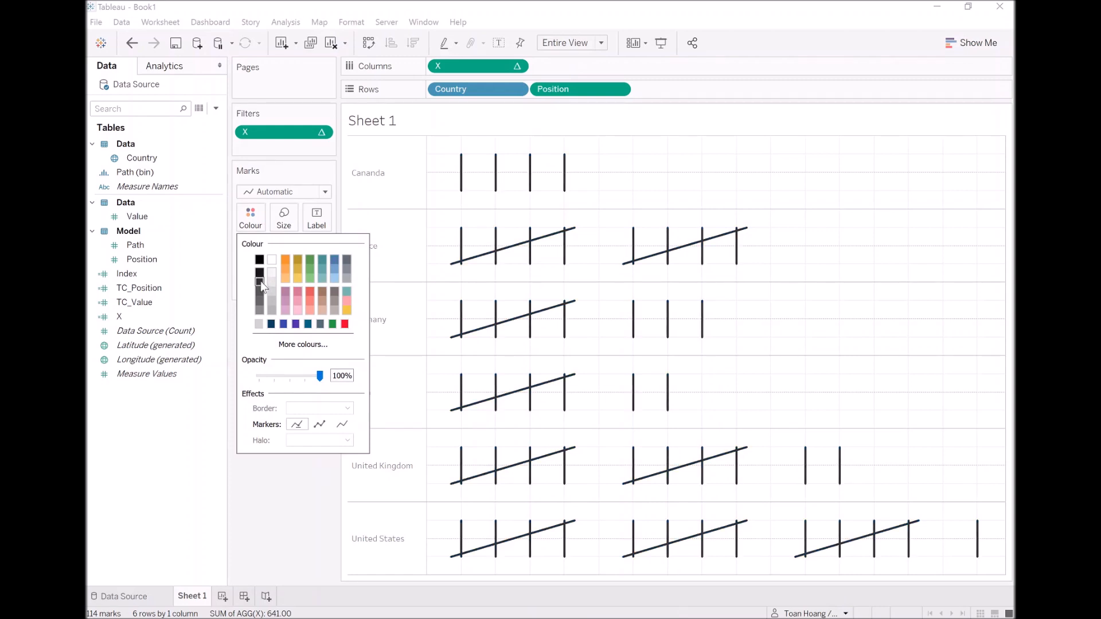
pyautogui.moveTo(340, 376); pyautogui.dragTo(314, 383)
pyautogui.write('8')
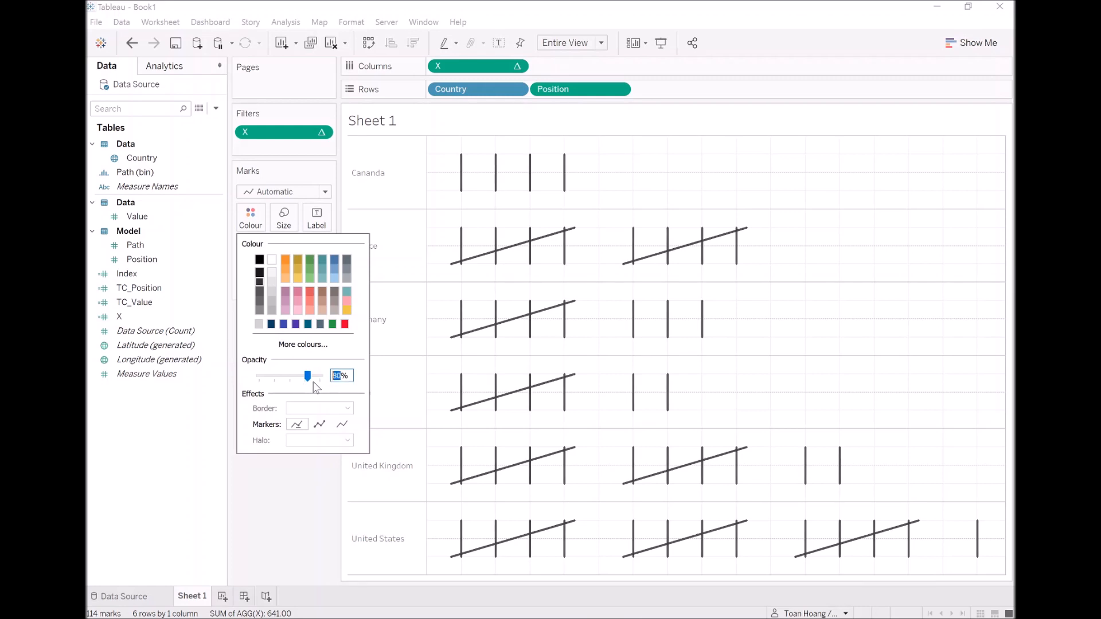
pyautogui.click(280, 535)
# Make the tally lines noticeably thicker and set their opacity to 50%
pyautogui.click(284, 218)
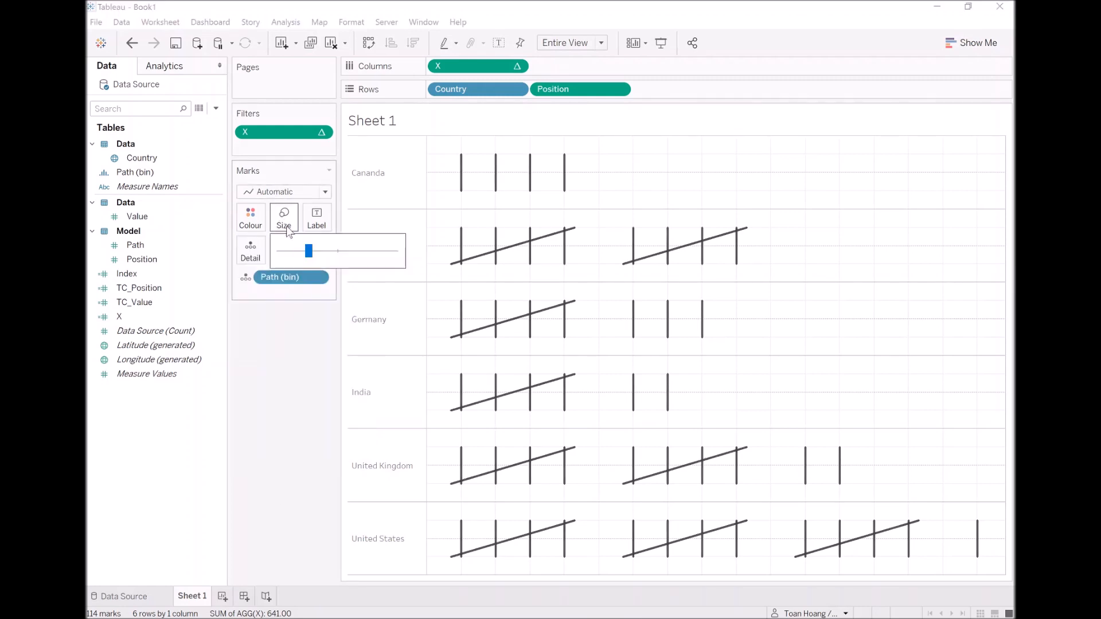
pyautogui.moveTo(339, 255); pyautogui.dragTo(356, 254)
pyautogui.click(251, 218)
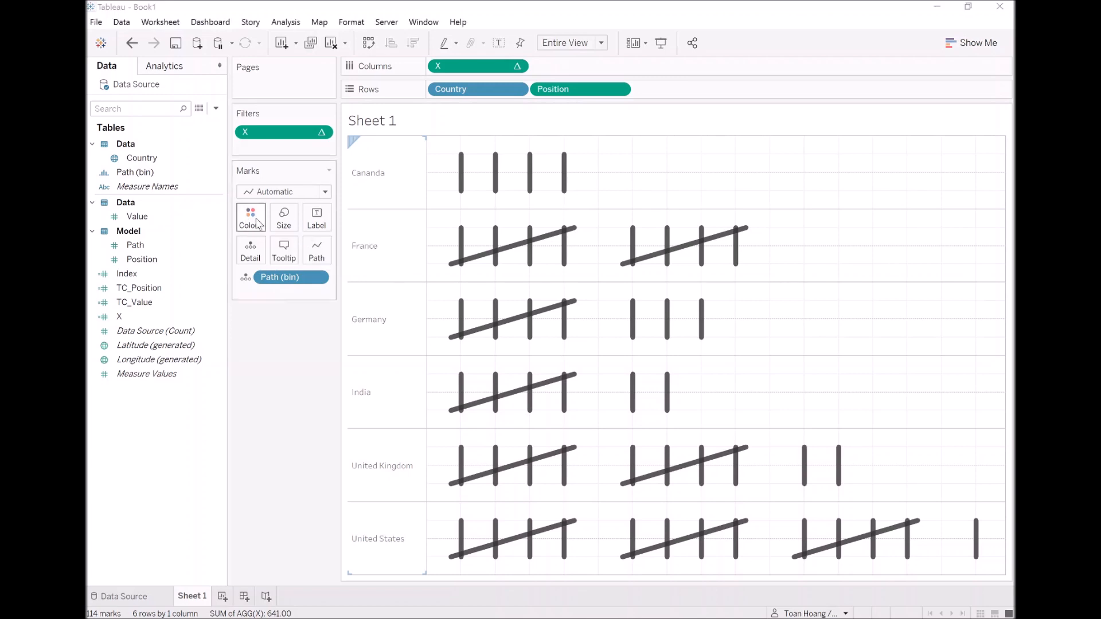
pyautogui.doubleClick(336, 375)
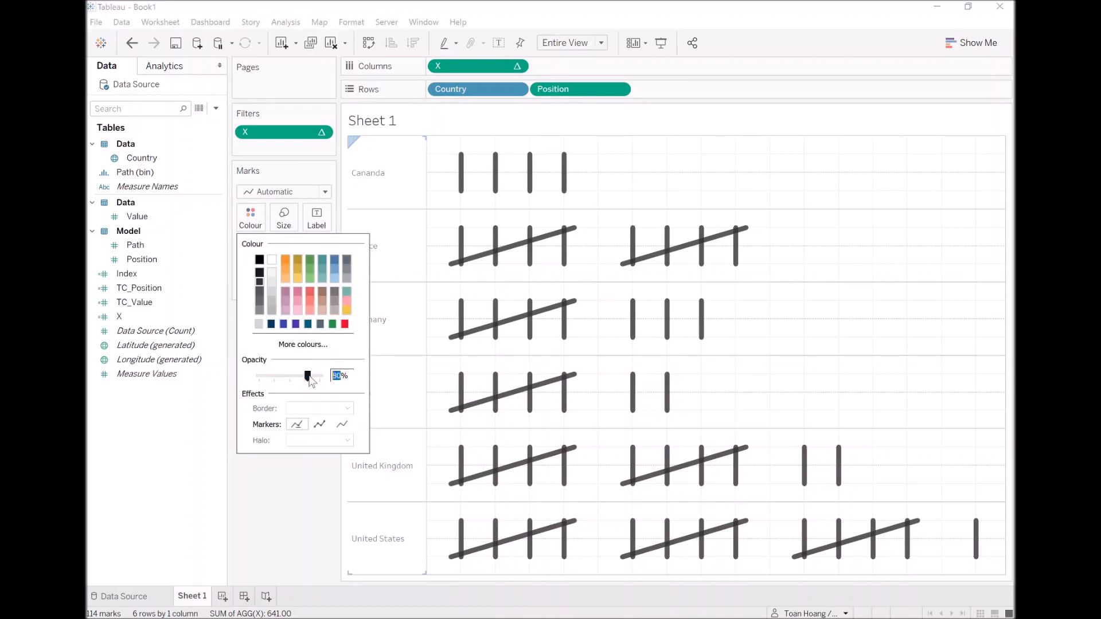
pyautogui.scroll(-1, 309, 377)
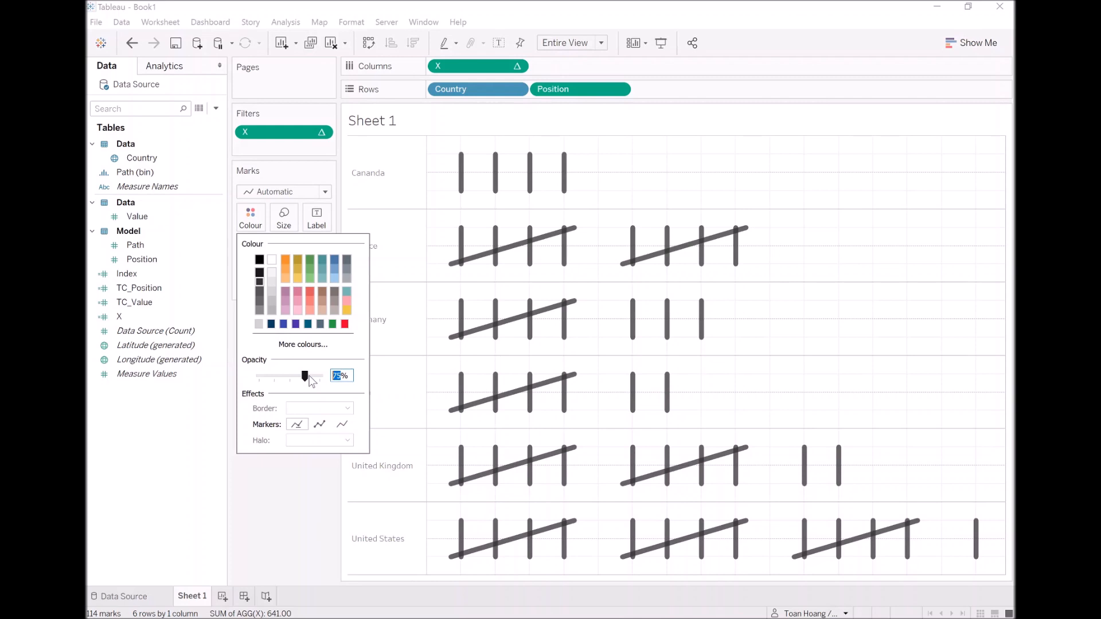
pyautogui.scroll(-5, 310, 376)
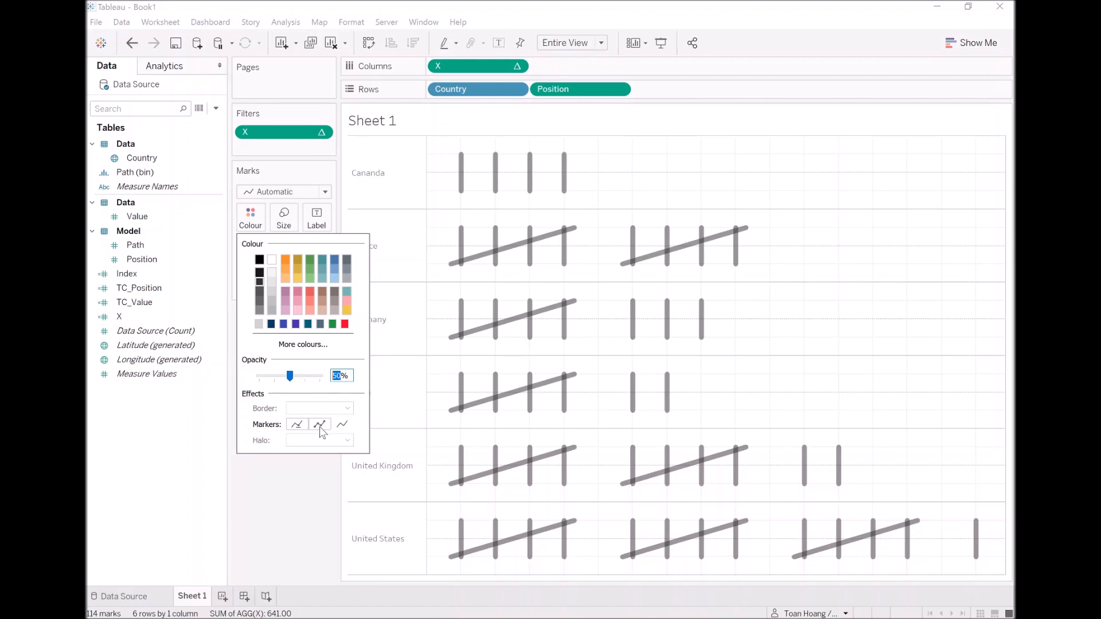
pyautogui.click(306, 488)
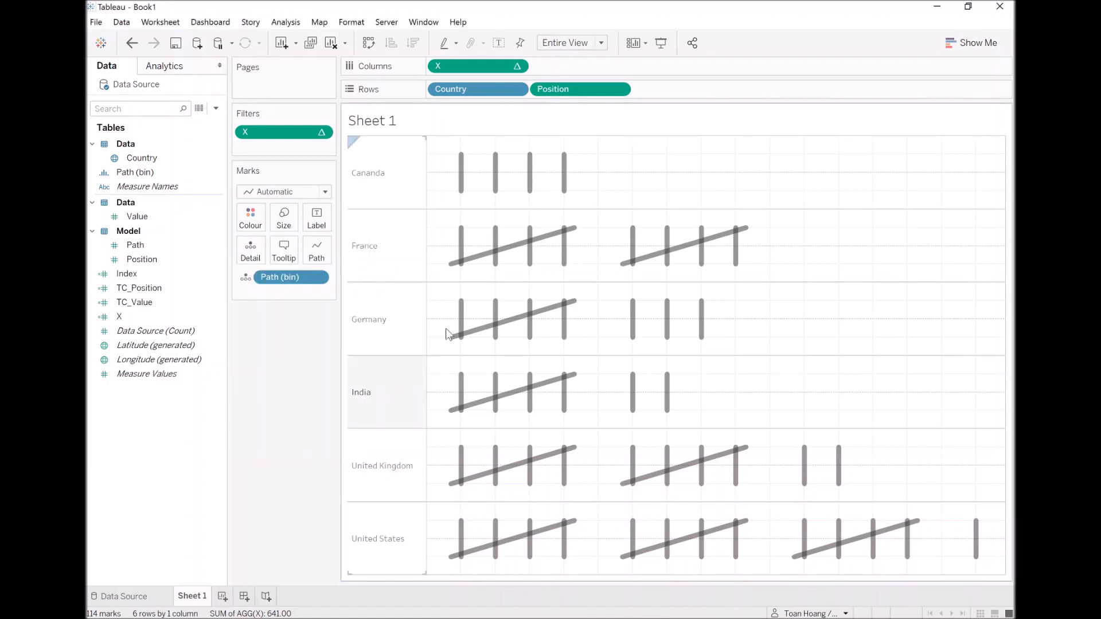
# Format the sheet's lines so that Grid Lines and Zero Lines are both None
pyautogui.rightClick(677, 183)
pyautogui.click(719, 253)
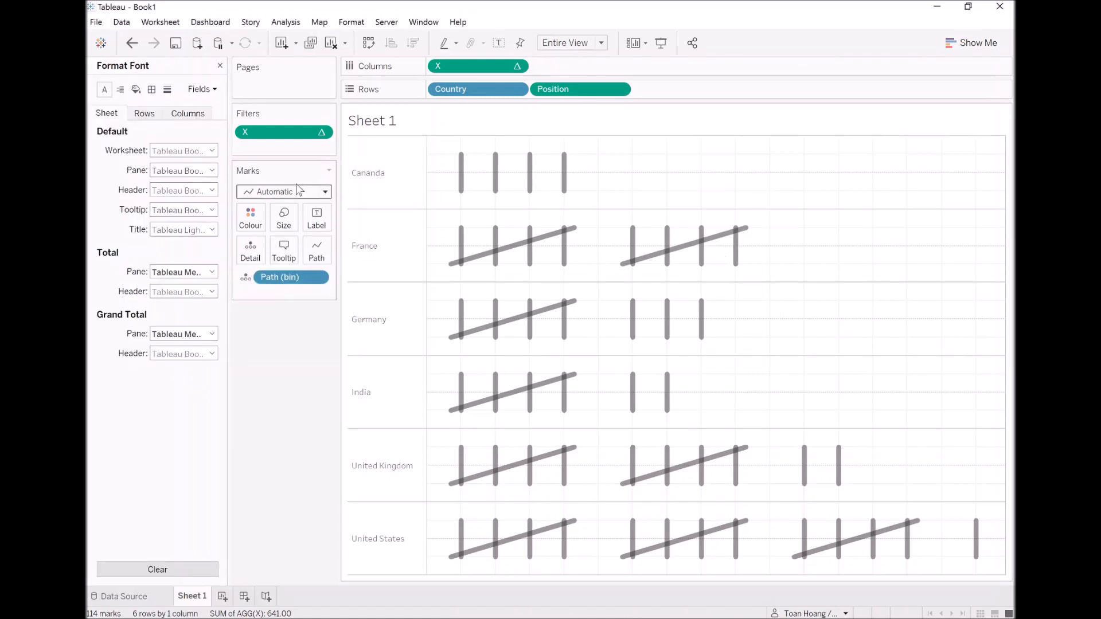
pyautogui.click(166, 92)
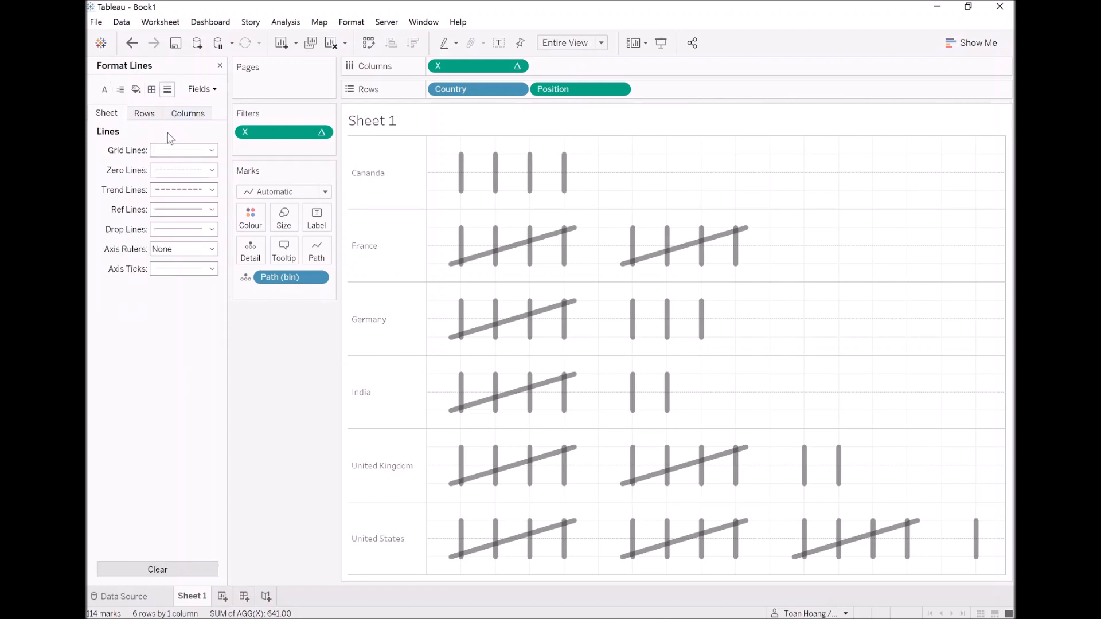
pyautogui.click(173, 151)
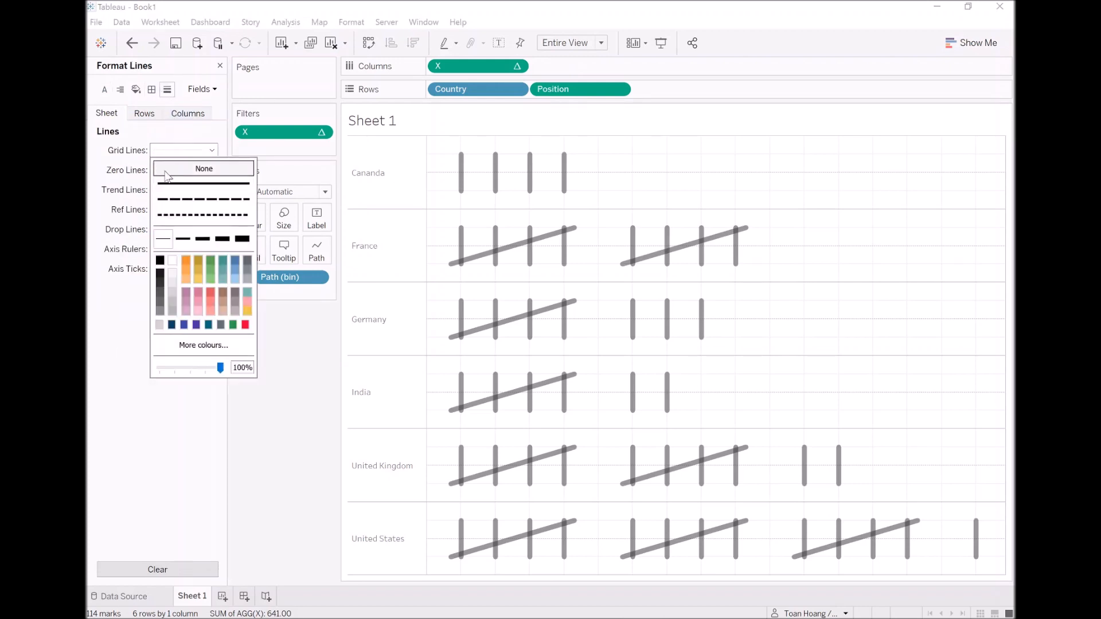
pyautogui.click(169, 167)
pyautogui.click(164, 177)
pyautogui.click(172, 188)
pyautogui.click(127, 195)
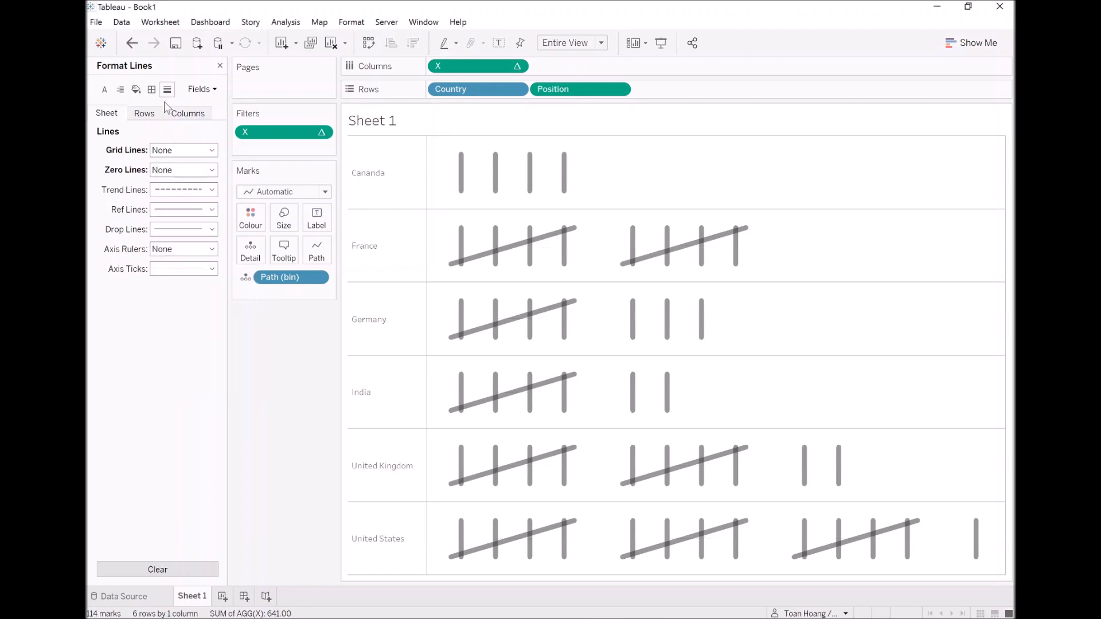
# Remove the column divider from the sheet's borders by setting its pane line to None
pyautogui.click(151, 93)
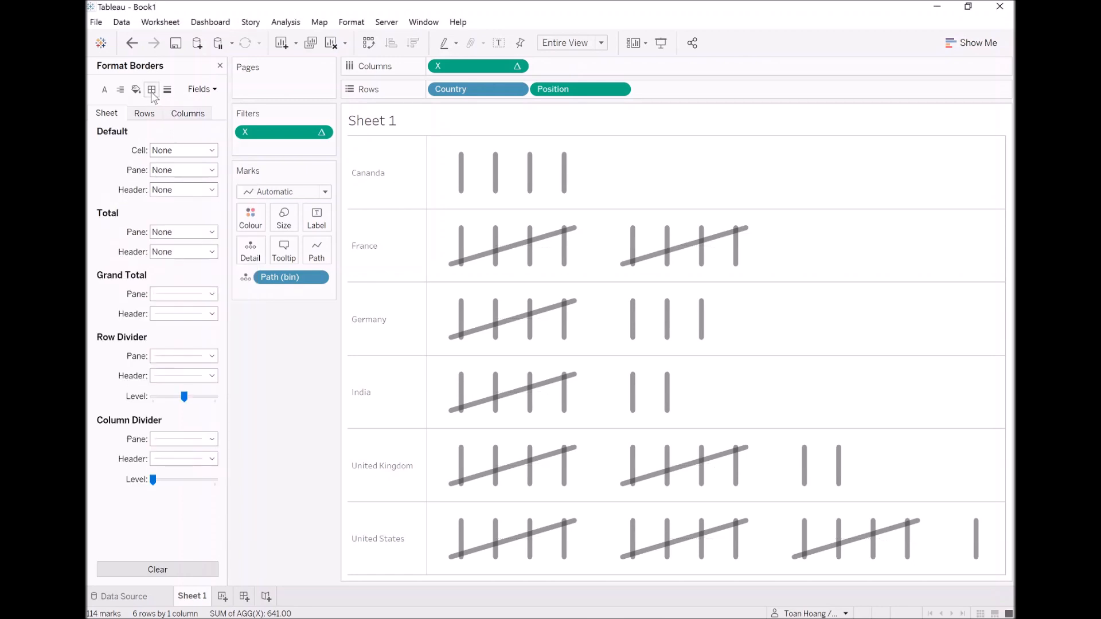
pyautogui.click(184, 440)
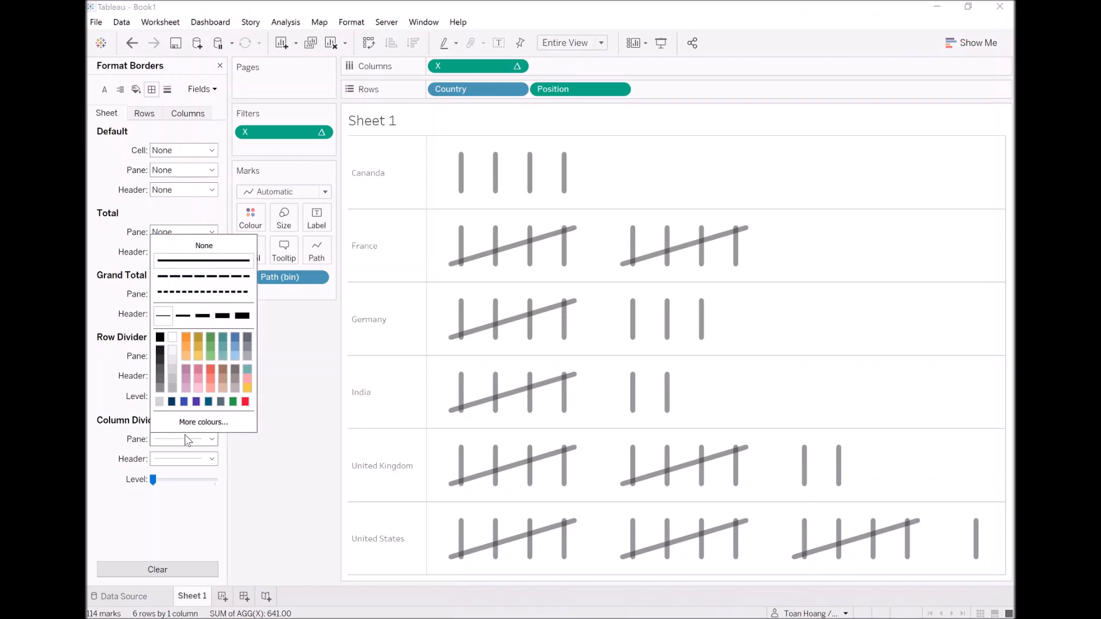
pyautogui.click(217, 246)
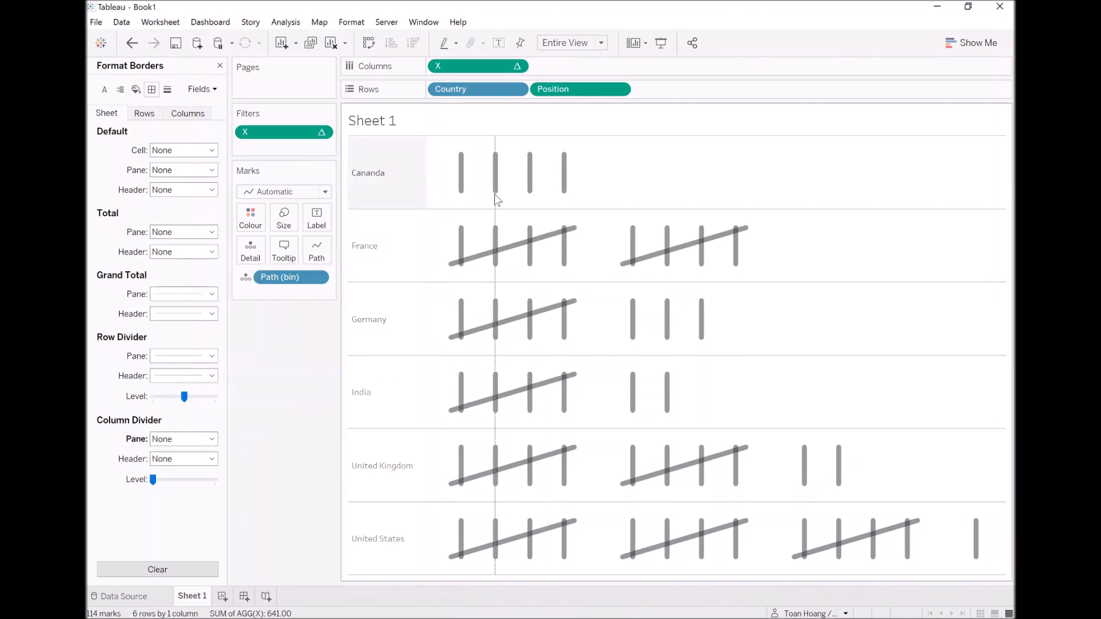
# Widen the country name column further and set the Country header font size to 15
pyautogui.moveTo(497, 200); pyautogui.dragTo(496, 199)
pyautogui.rightClick(400, 174)
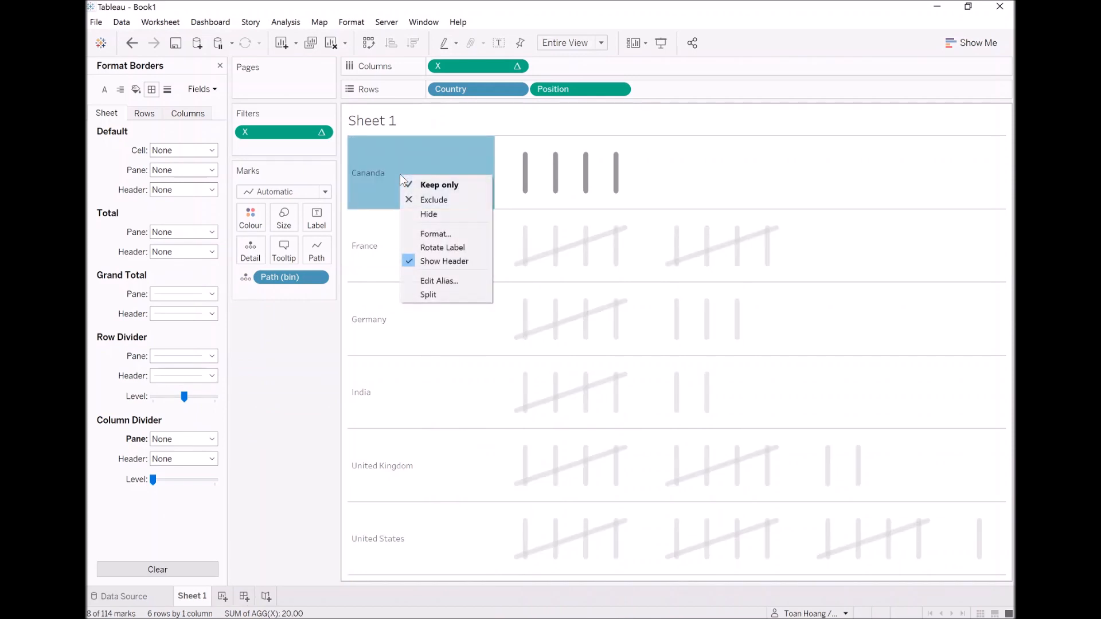
pyautogui.click(446, 232)
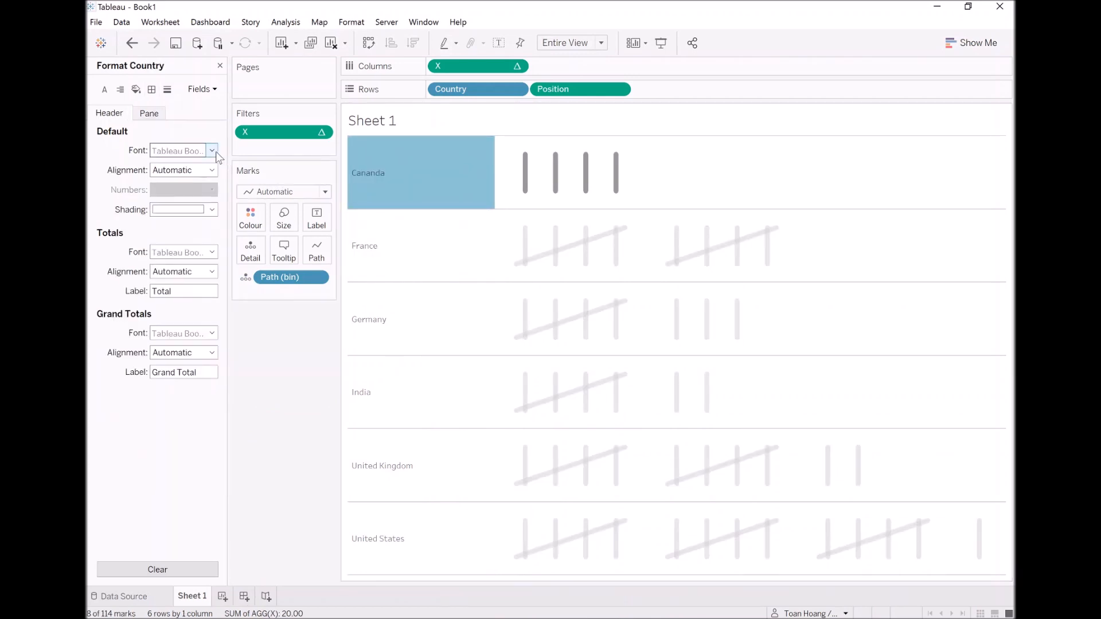
pyautogui.click(211, 151)
pyautogui.click(184, 189)
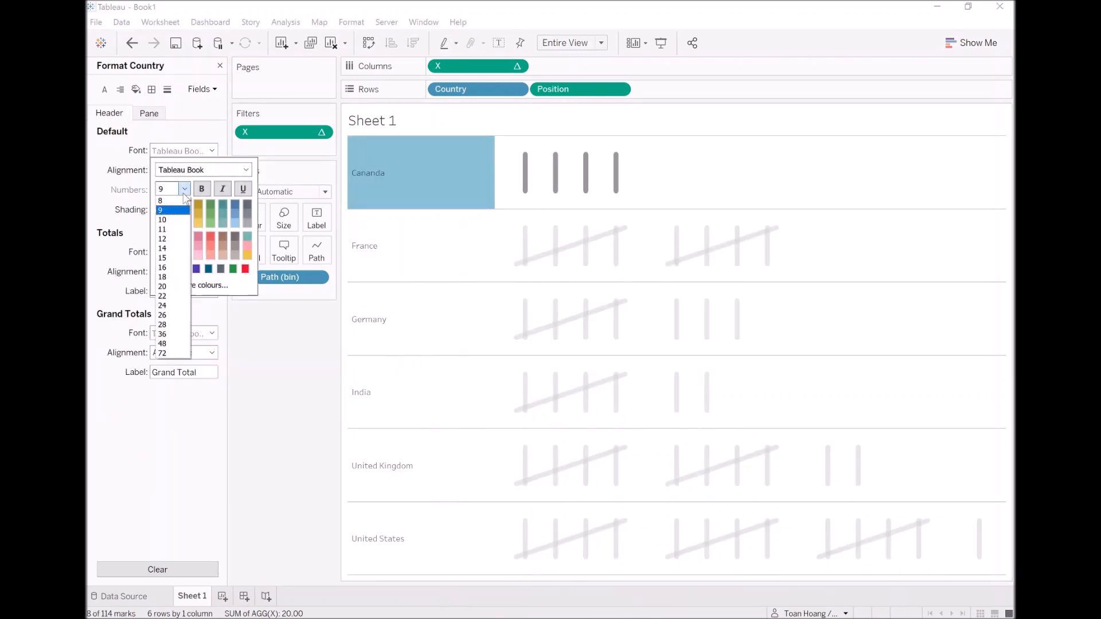
pyautogui.click(165, 258)
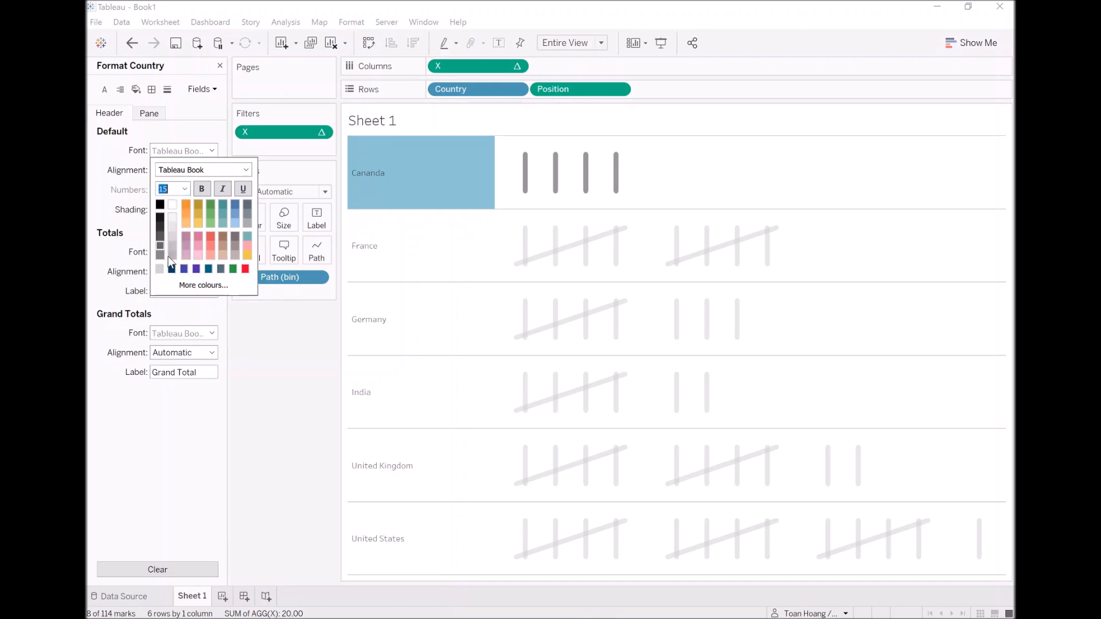
pyautogui.click(269, 403)
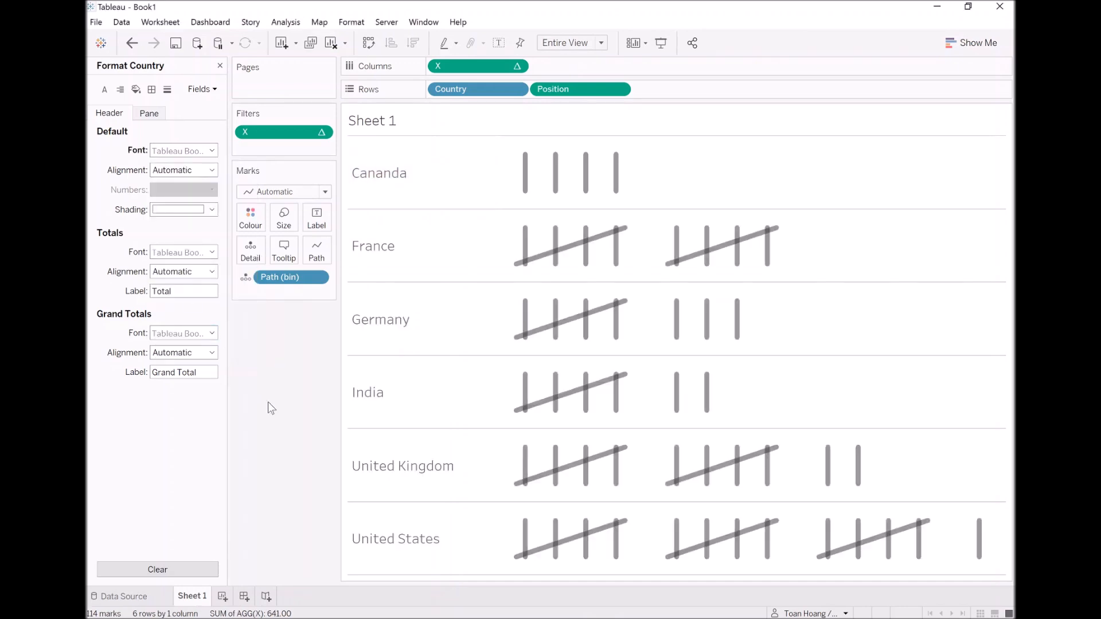
# Rename the Sheet 1 worksheet as Tally Chart
pyautogui.doubleClick(200, 597)
pyautogui.write('Tally Chart')
pyautogui.press('Return')
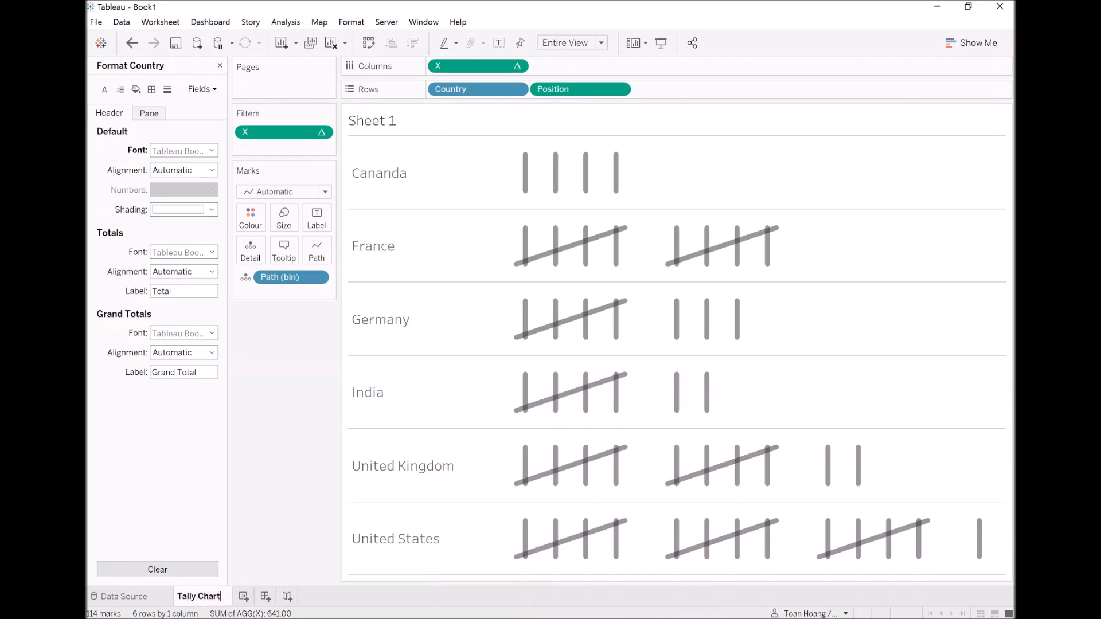